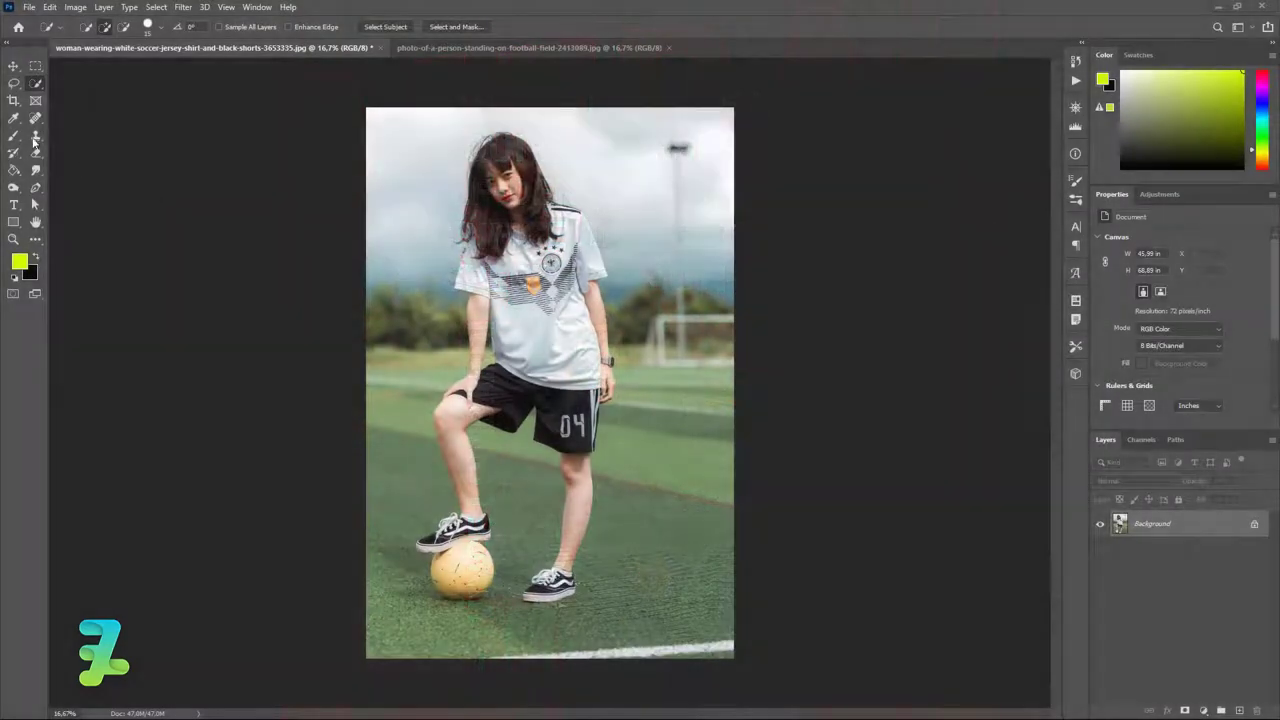
# - Crop the photo to the woman's upper body and duplicate it as Layer 1
pyautogui.click(14, 100)
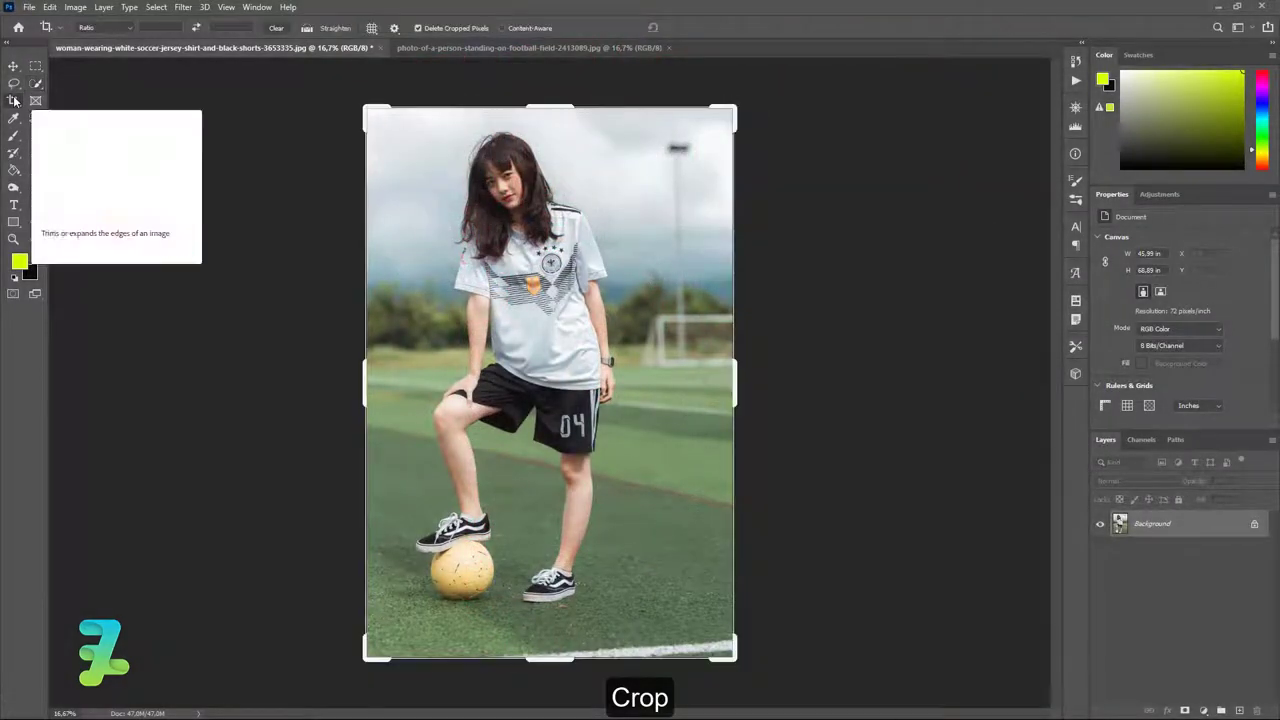
pyautogui.moveTo(549, 655); pyautogui.dragTo(565, 502)
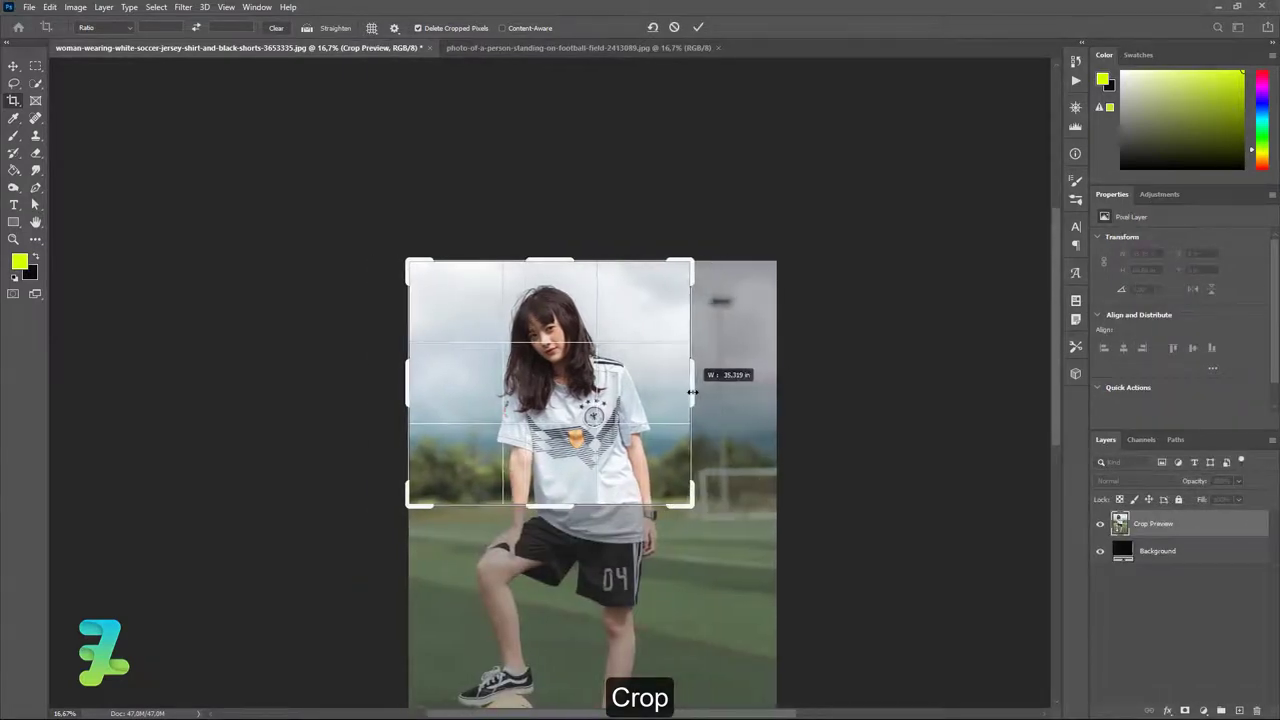
pyautogui.moveTo(735, 397); pyautogui.dragTo(692, 380)
pyautogui.moveTo(404, 374); pyautogui.dragTo(426, 377)
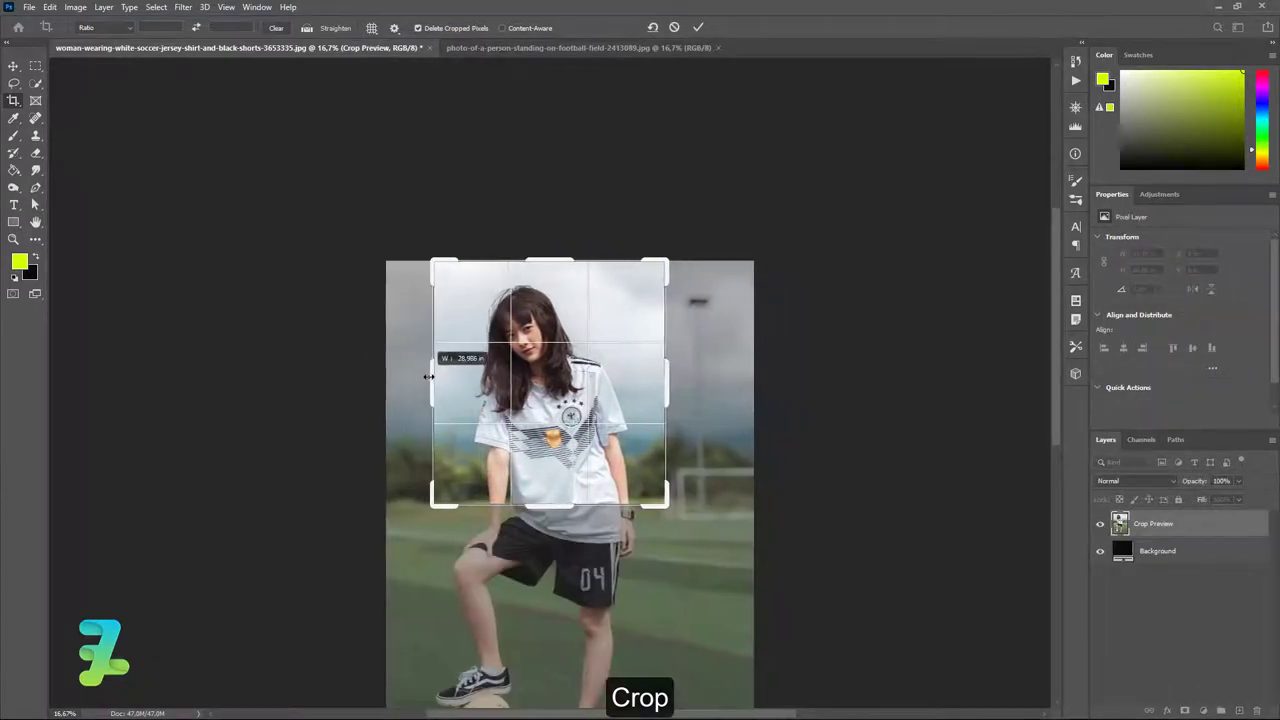
pyautogui.click(14, 66)
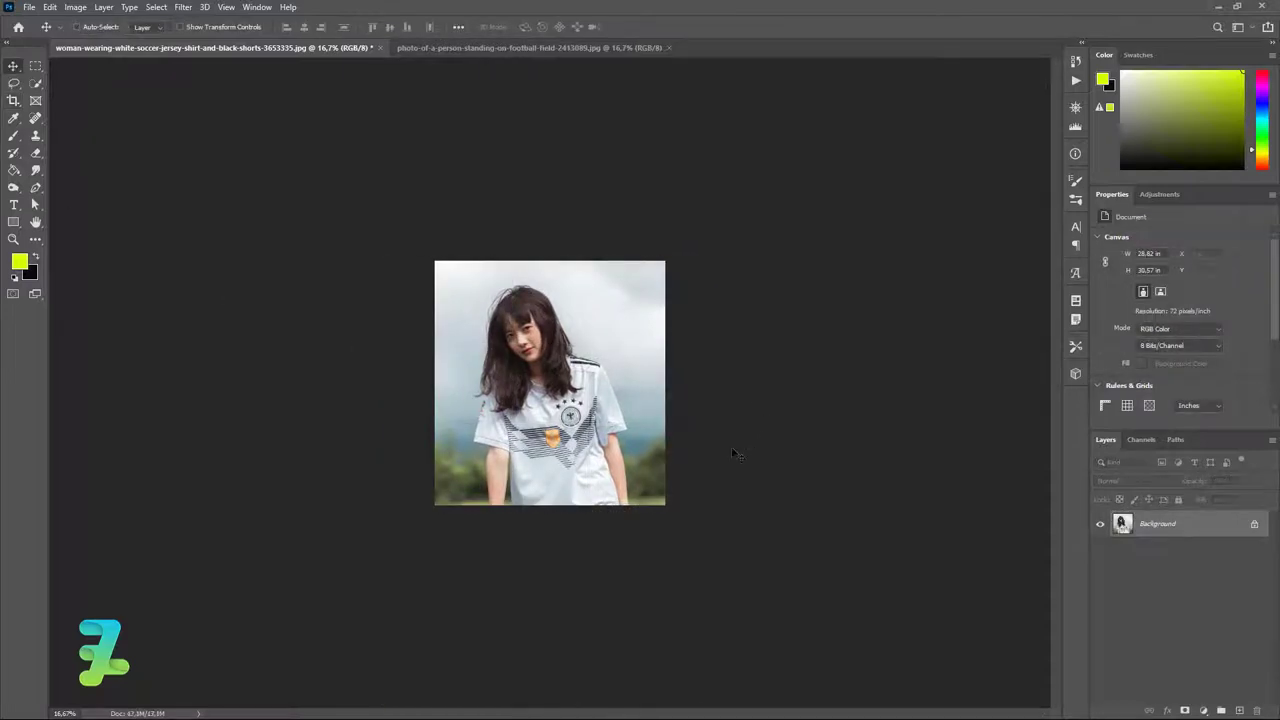
pyautogui.hotkey('ctrl', 'j')
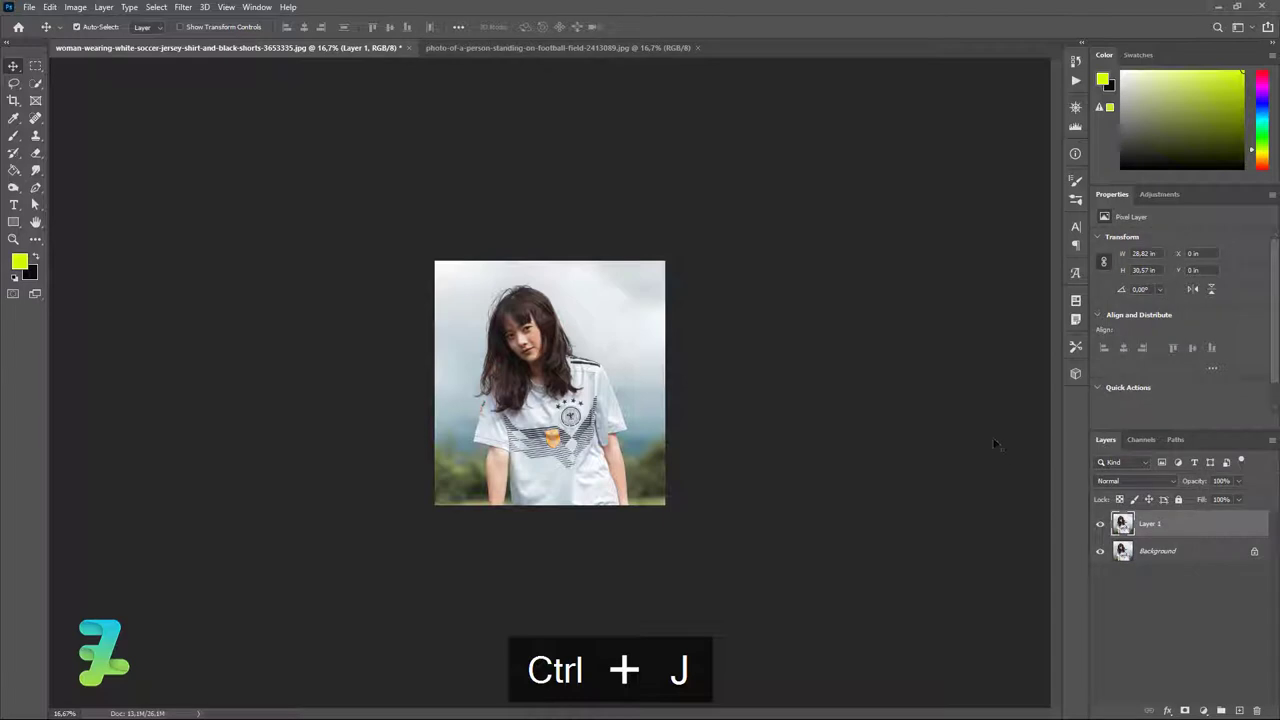
# - Zoom in and start a pen path up the outer edge of the woman's arm
pyautogui.click(36, 189)
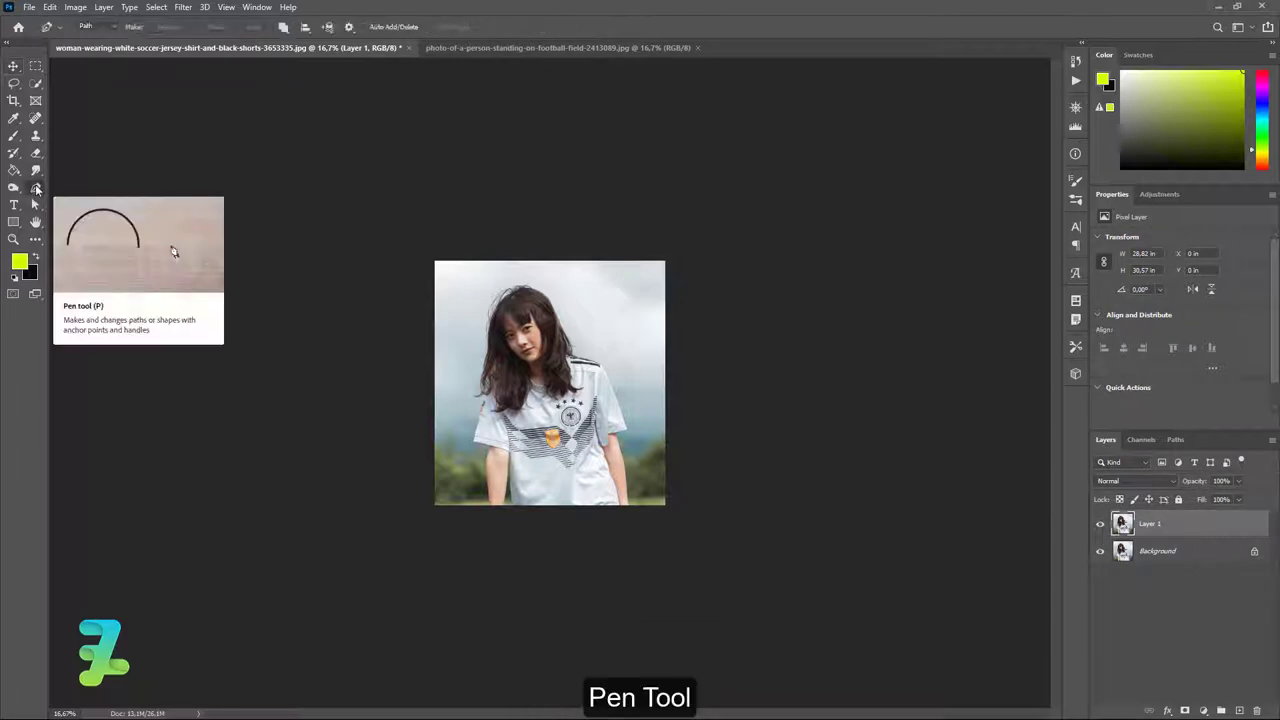
pyautogui.hotkey('ctrl', '=')
pyautogui.hotkey('ctrl', '=')
pyautogui.hotkey('ctrl', '=')
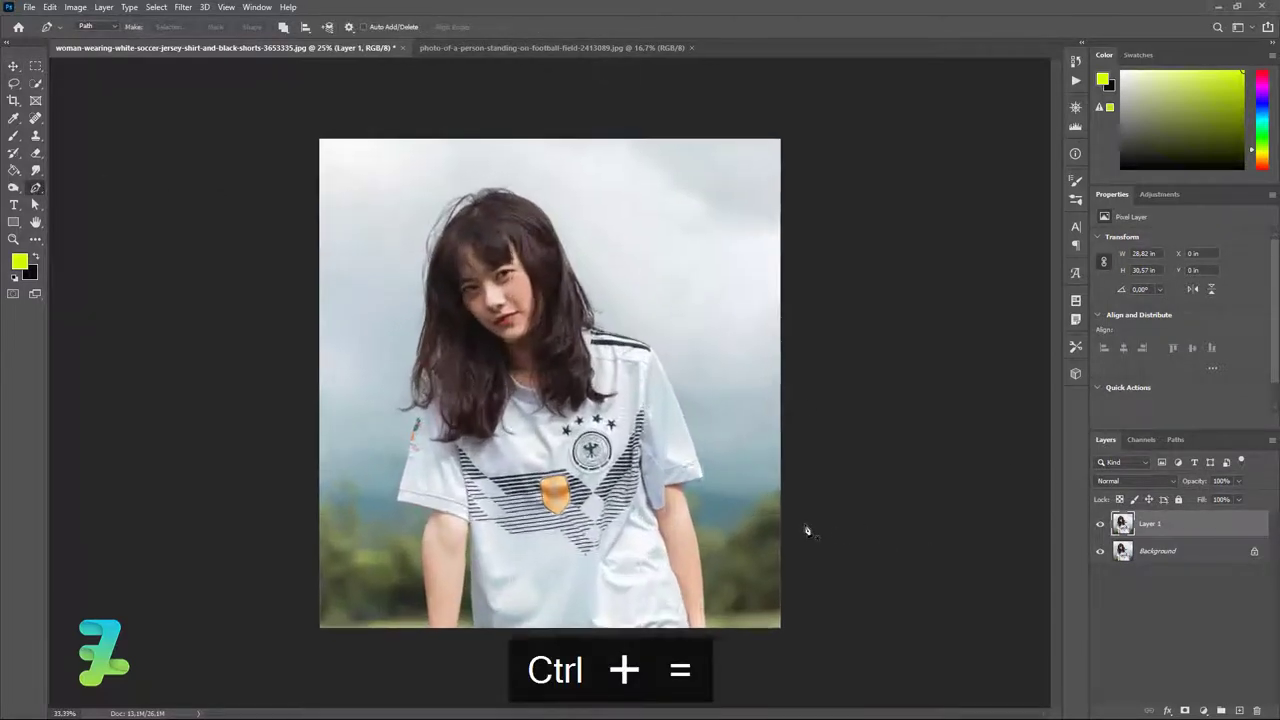
pyautogui.hotkey('ctrl', '=')
pyautogui.scroll(-5, 549, 474)
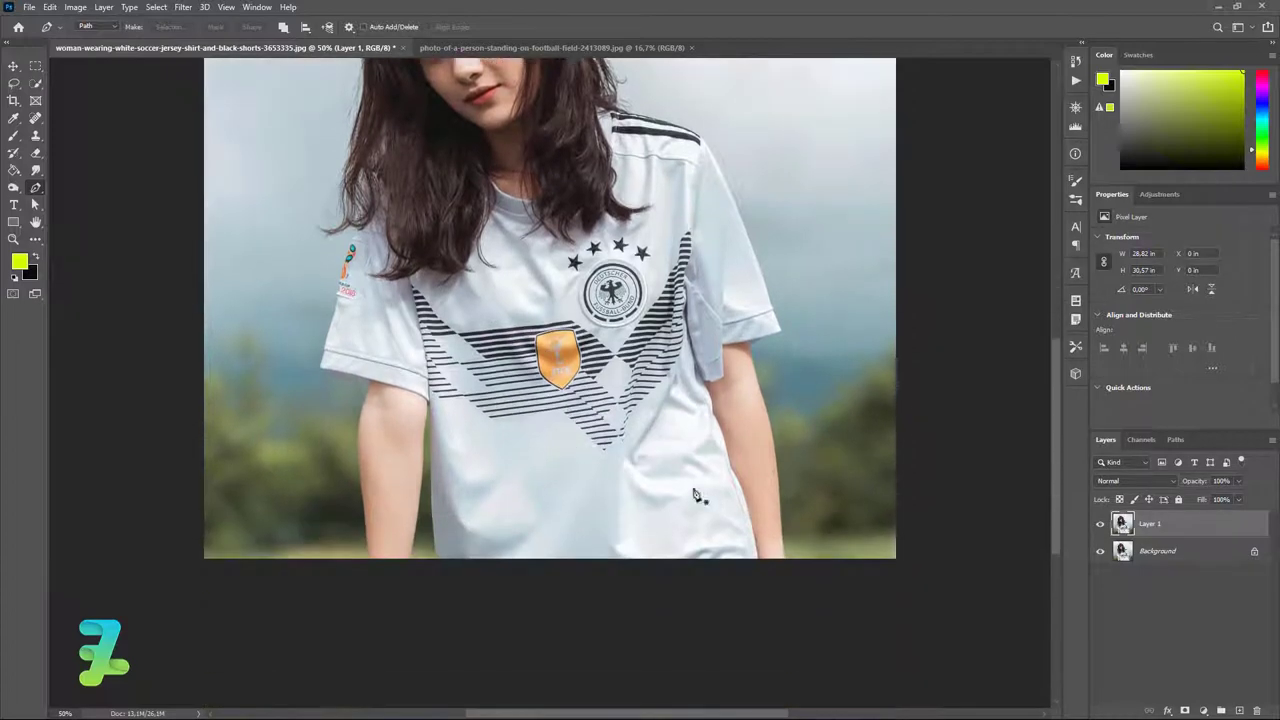
pyautogui.hotkey('ctrl', '=')
pyautogui.hotkey('ctrl', '=')
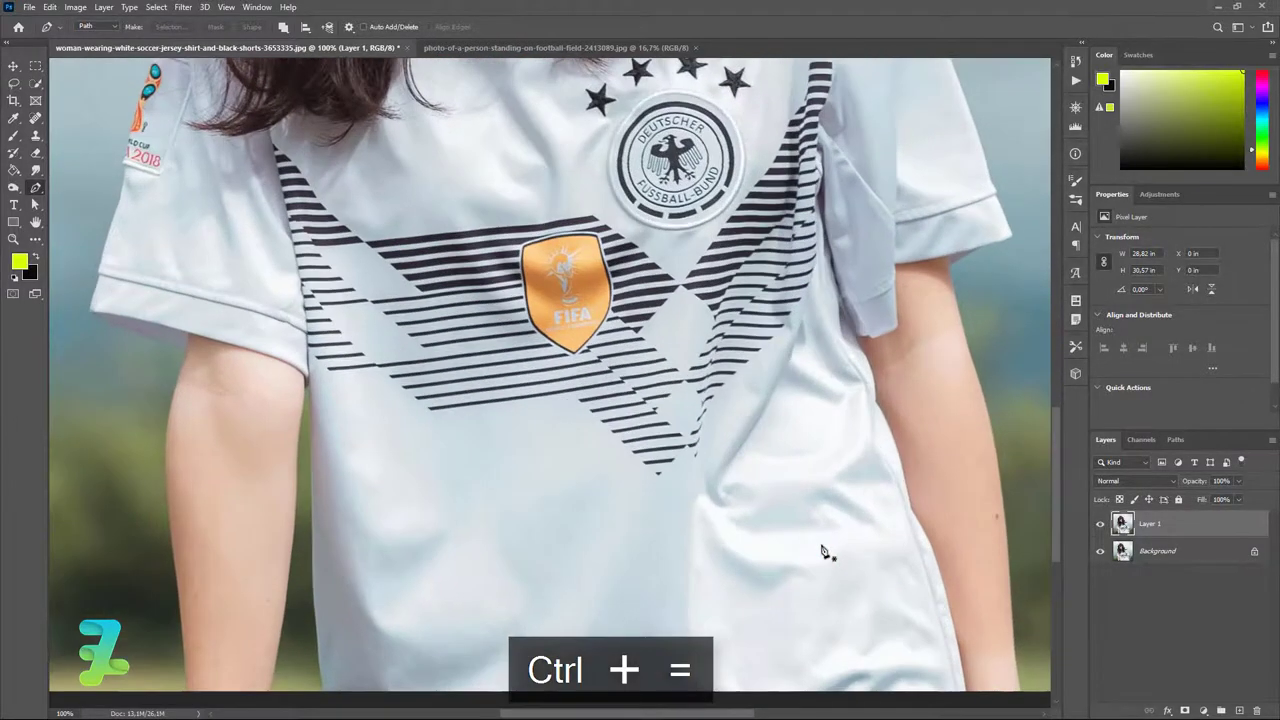
pyautogui.scroll(-5, 1007, 456)
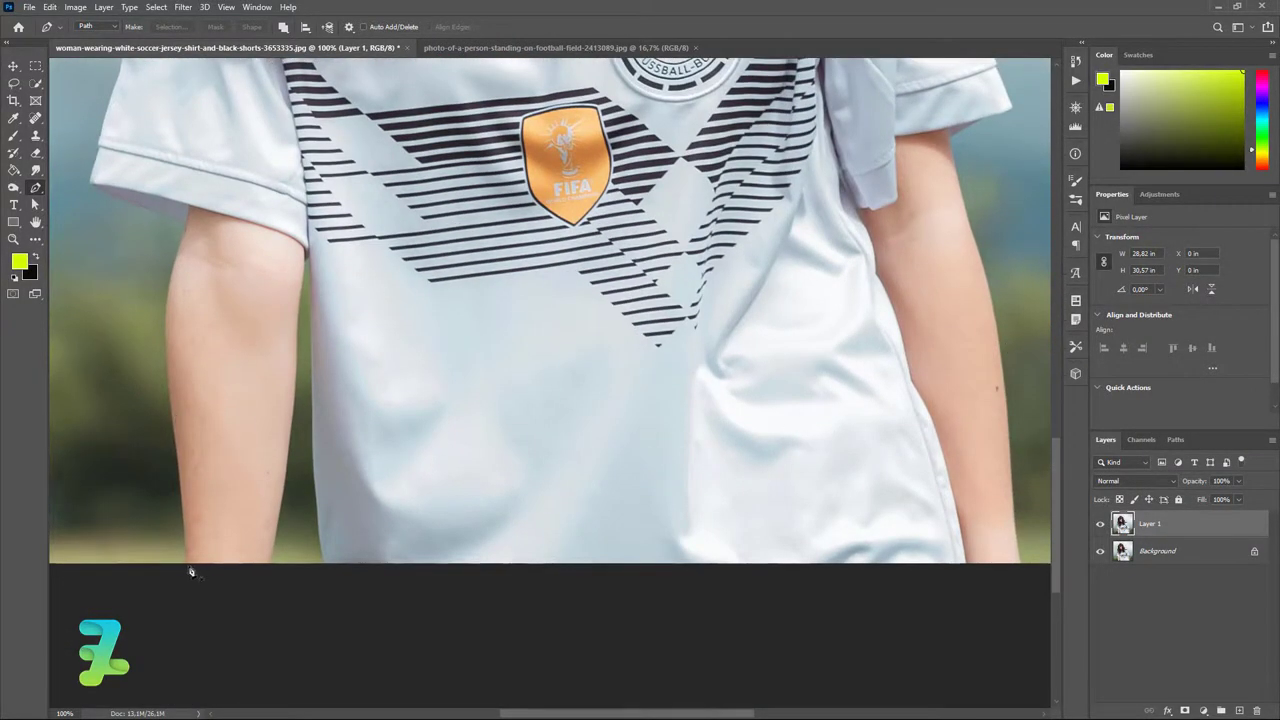
pyautogui.moveTo(177, 461); pyautogui.dragTo(173, 422)
pyautogui.hotkey('ctrl', 'z')
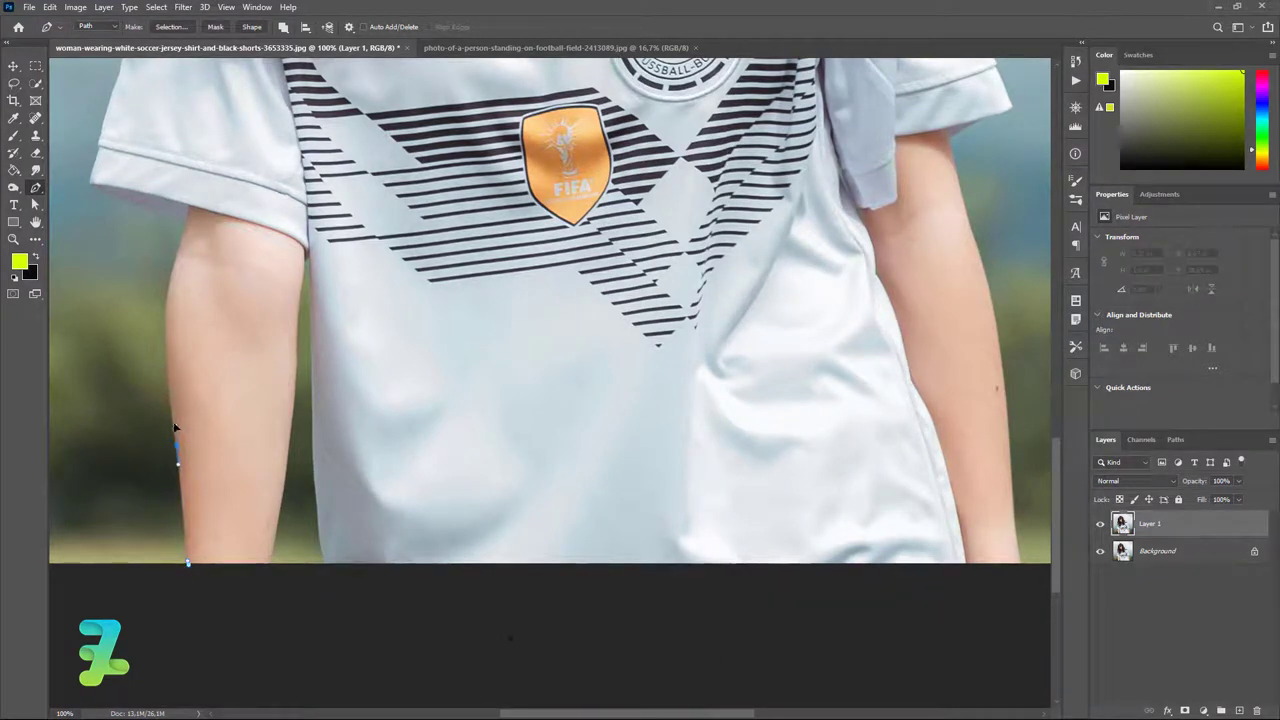
pyautogui.moveTo(166, 323); pyautogui.dragTo(172, 293)
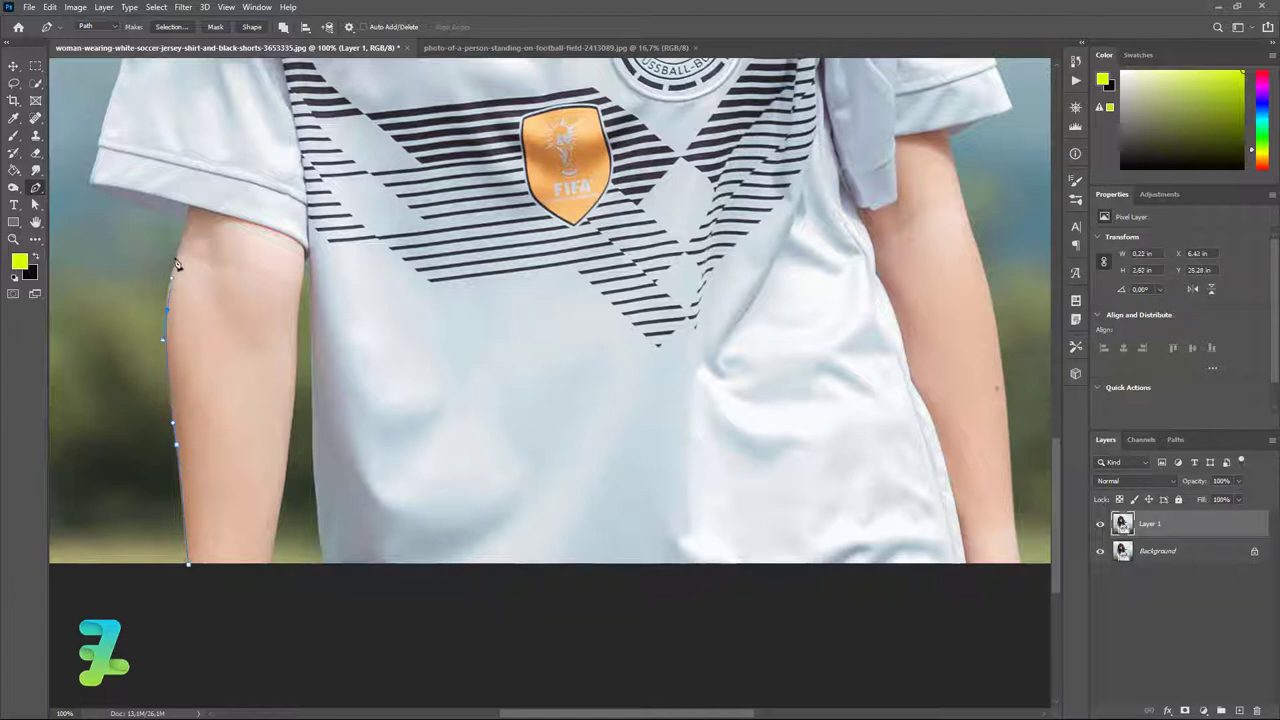
pyautogui.click(171, 279)
# - Retrace the arm edge at closer zoom, undoing misplaced path points
pyautogui.scroll(5, 187, 233)
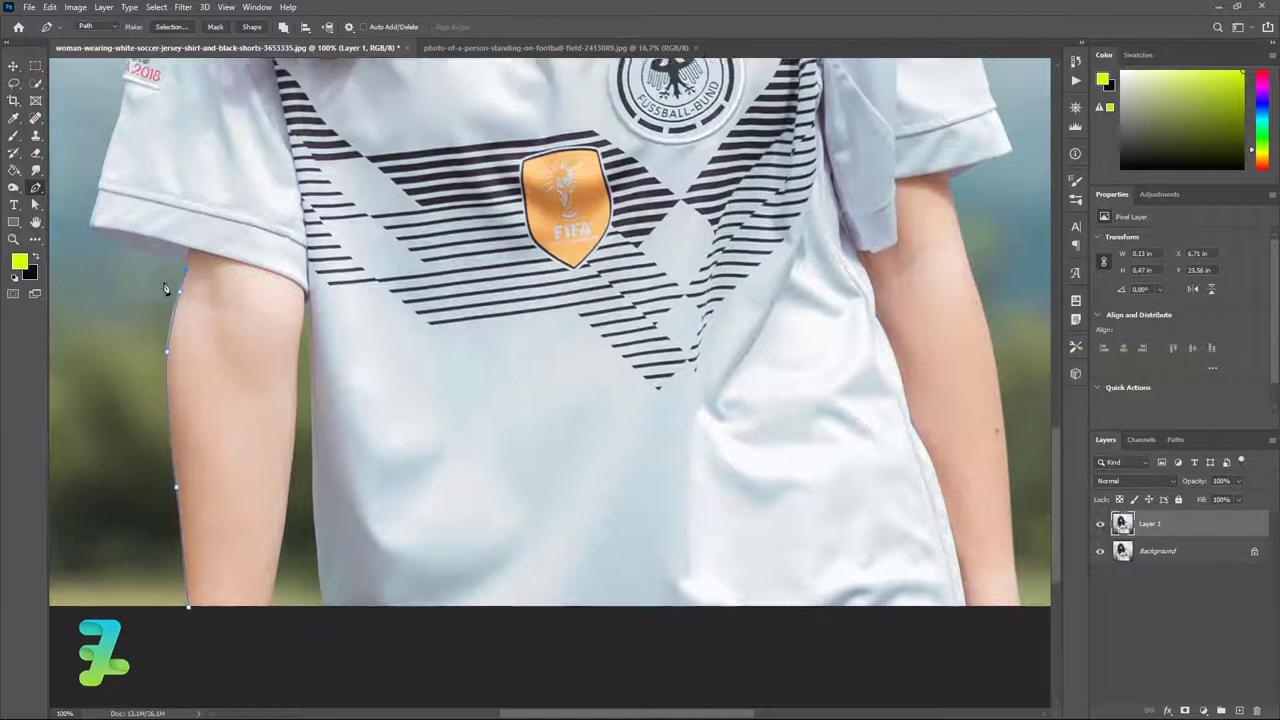
pyautogui.scroll(1, 96, 314)
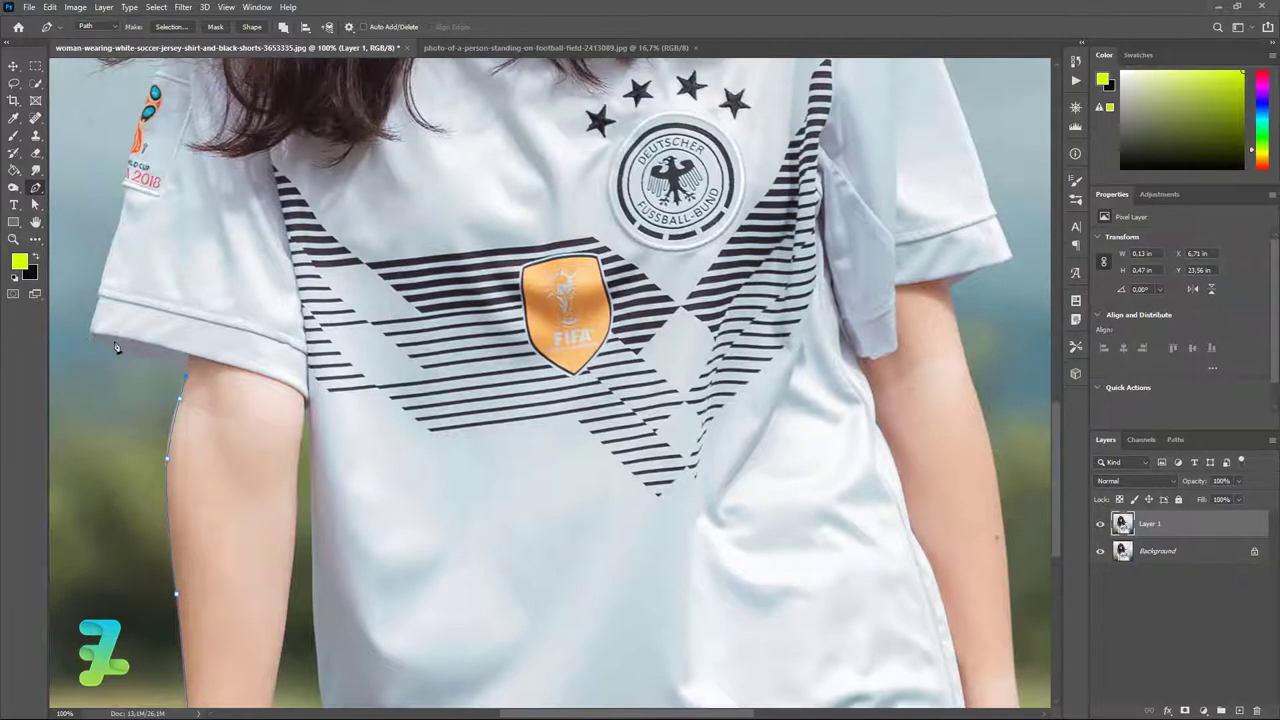
pyautogui.hotkey('ctrl', '=')
pyautogui.hotkey('ctrl', '=')
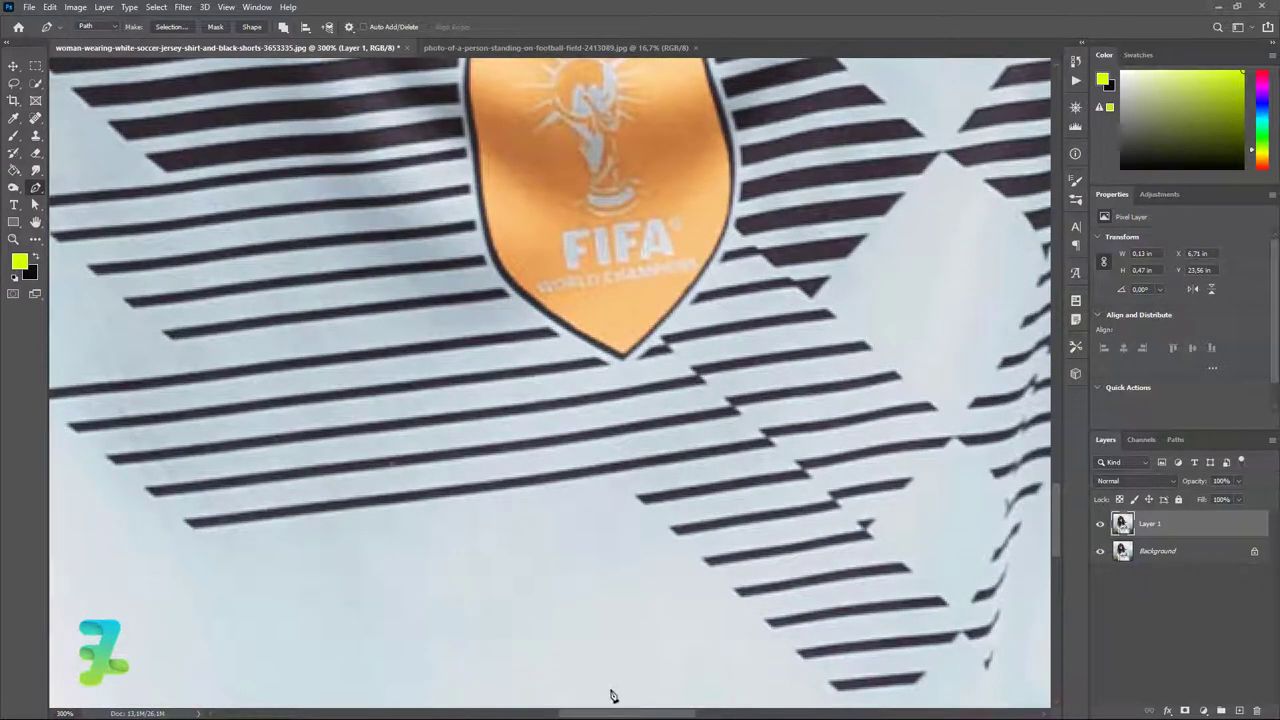
pyautogui.moveTo(608, 712); pyautogui.dragTo(451, 712)
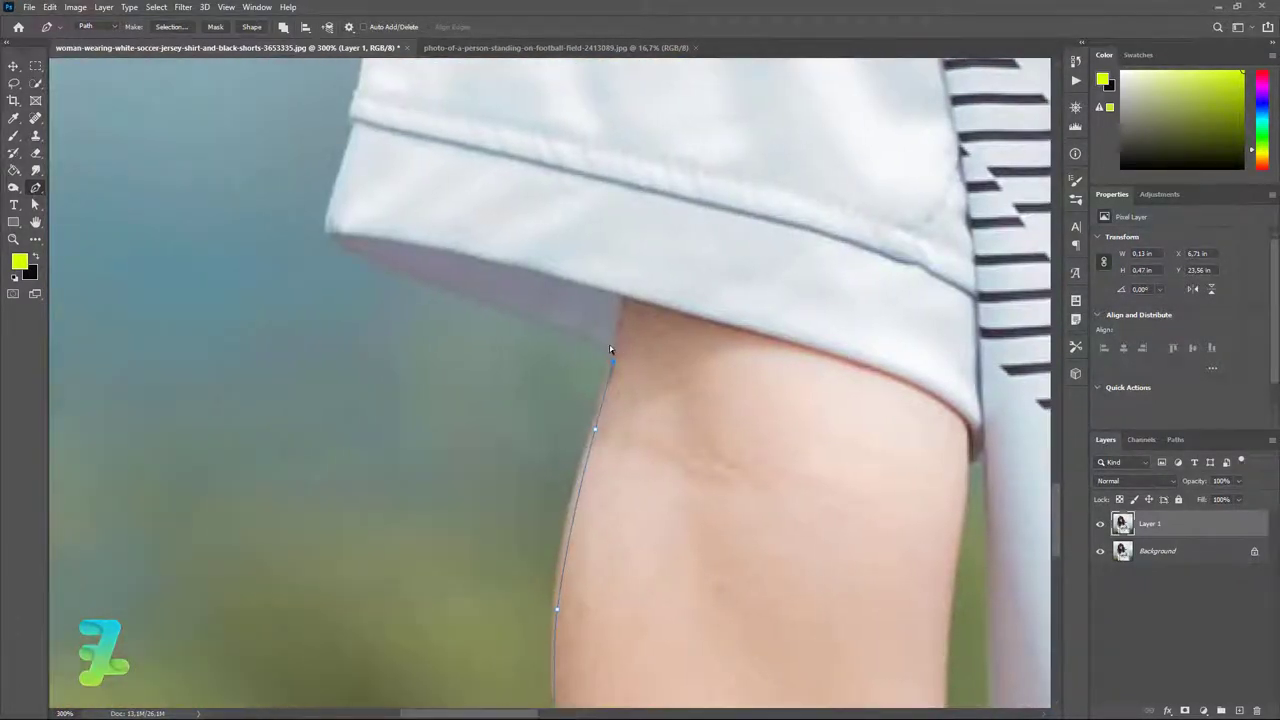
pyautogui.hotkey('ctrl', 'z')
pyautogui.hotkey('ctrl', 'z')
pyautogui.click(583, 463)
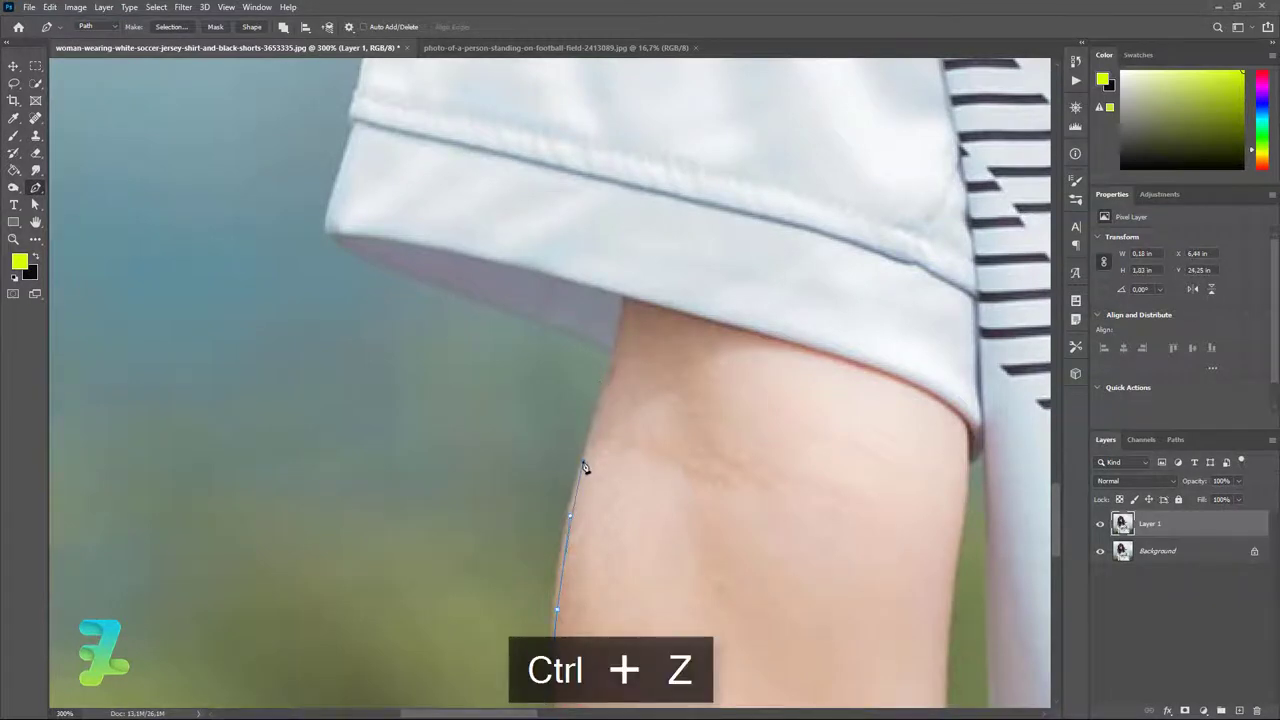
pyautogui.moveTo(580, 477); pyautogui.dragTo(617, 418)
pyautogui.scroll(-3, 602, 459)
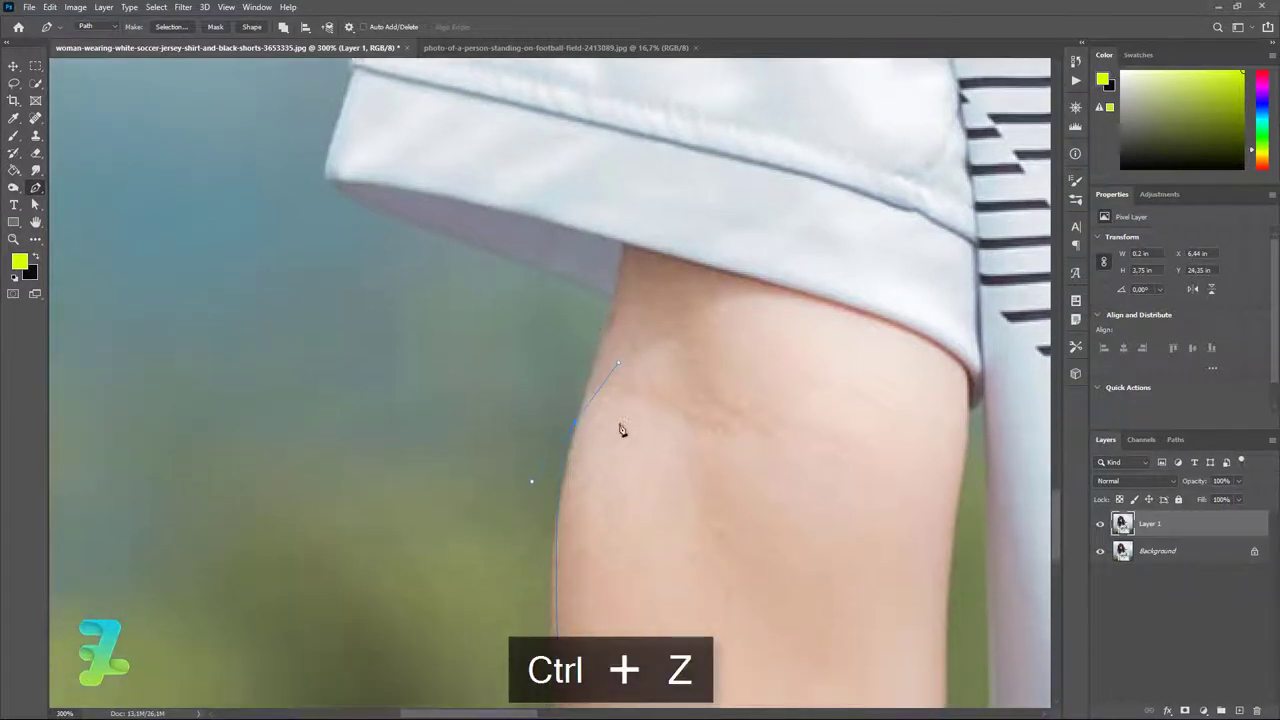
pyautogui.hotkey('ctrl', 'z')
pyautogui.scroll(-2, 596, 462)
pyautogui.hotkey('ctrl', 'z')
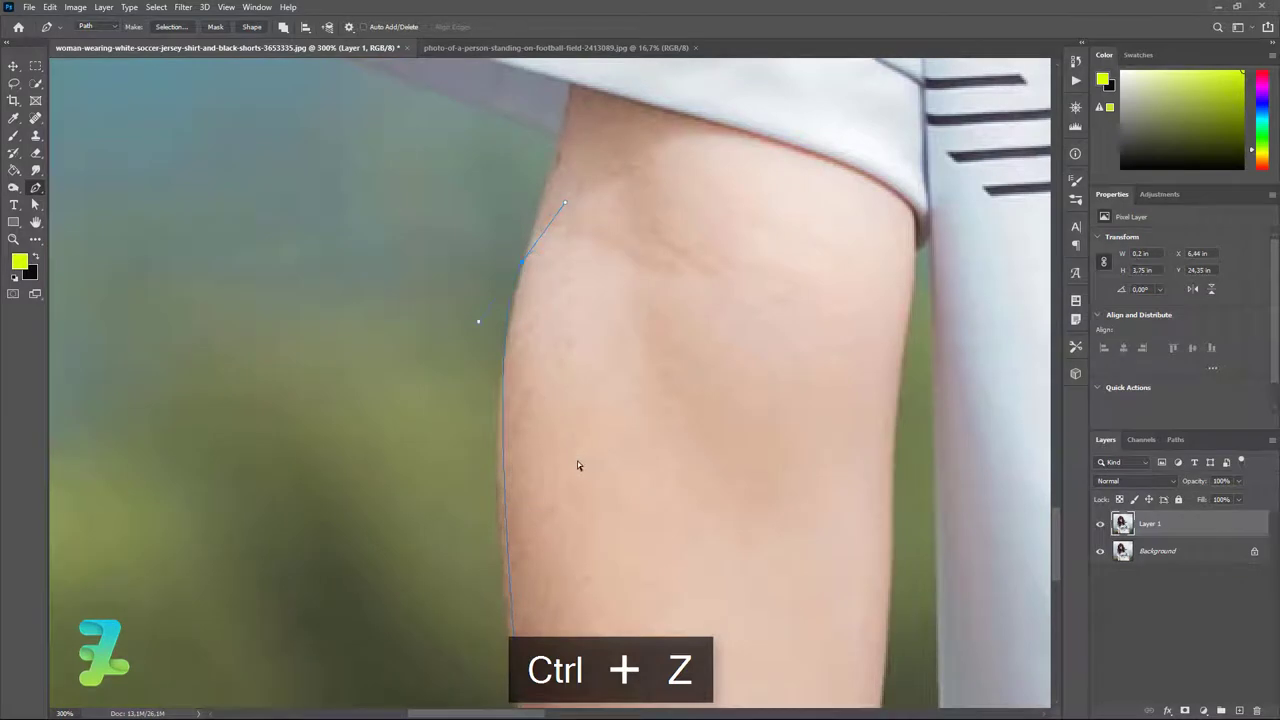
pyautogui.scroll(-2, 577, 461)
pyautogui.scroll(-2, 574, 472)
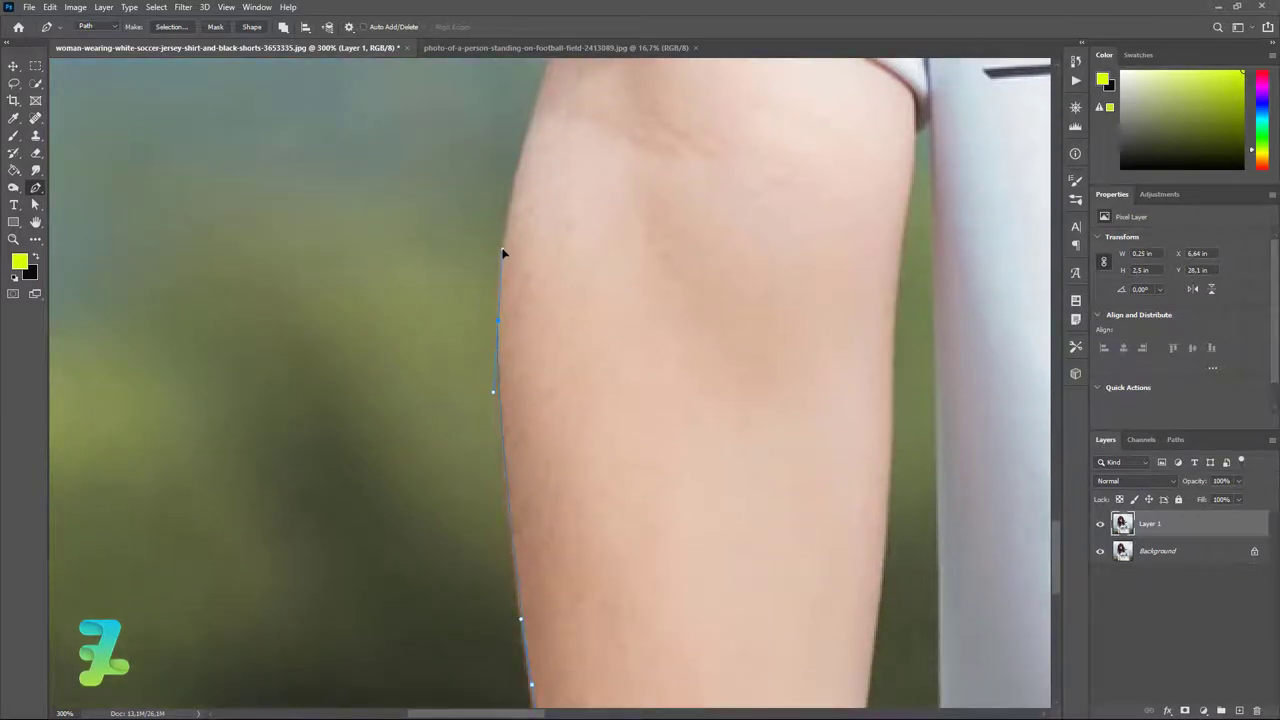
pyautogui.scroll(2, 503, 253)
pyautogui.scroll(1, 503, 253)
# - Extend the path up the arm, along the sleeve hem and up to the shoulder
pyautogui.moveTo(523, 281); pyautogui.dragTo(545, 212)
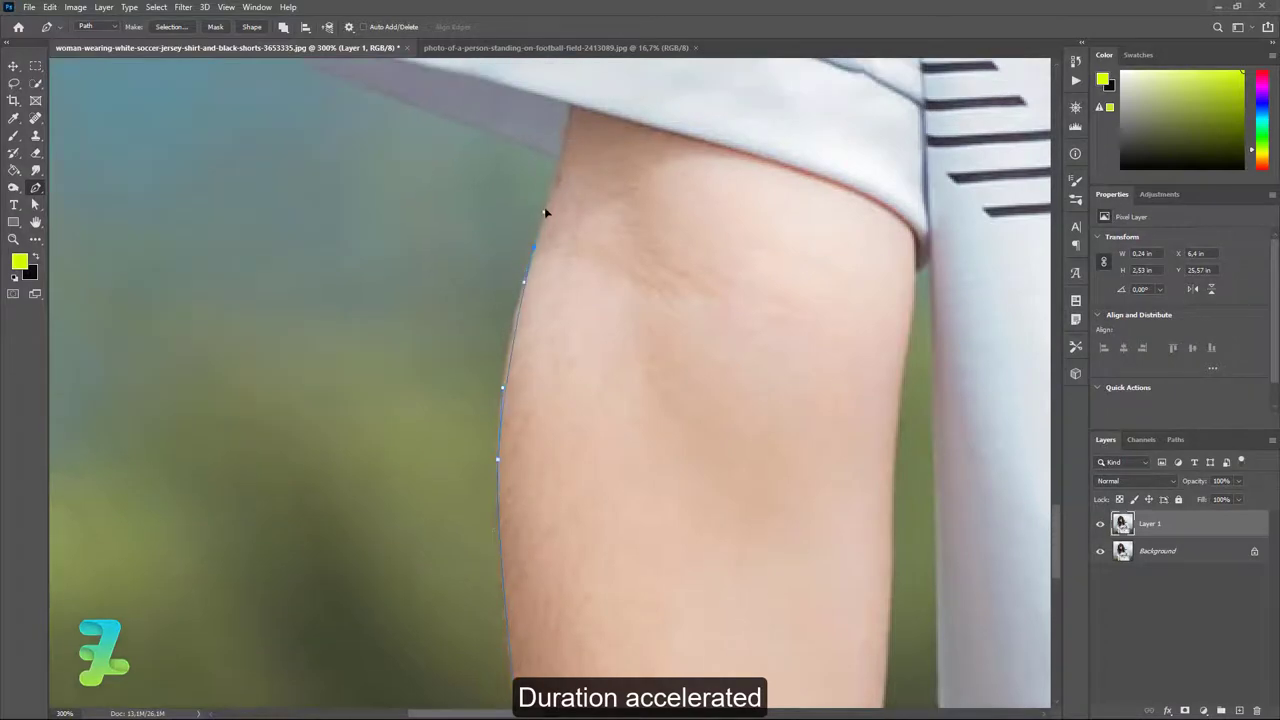
pyautogui.click(552, 185)
pyautogui.scroll(2, 552, 185)
pyautogui.click(278, 168)
pyautogui.scroll(5, 300, 150)
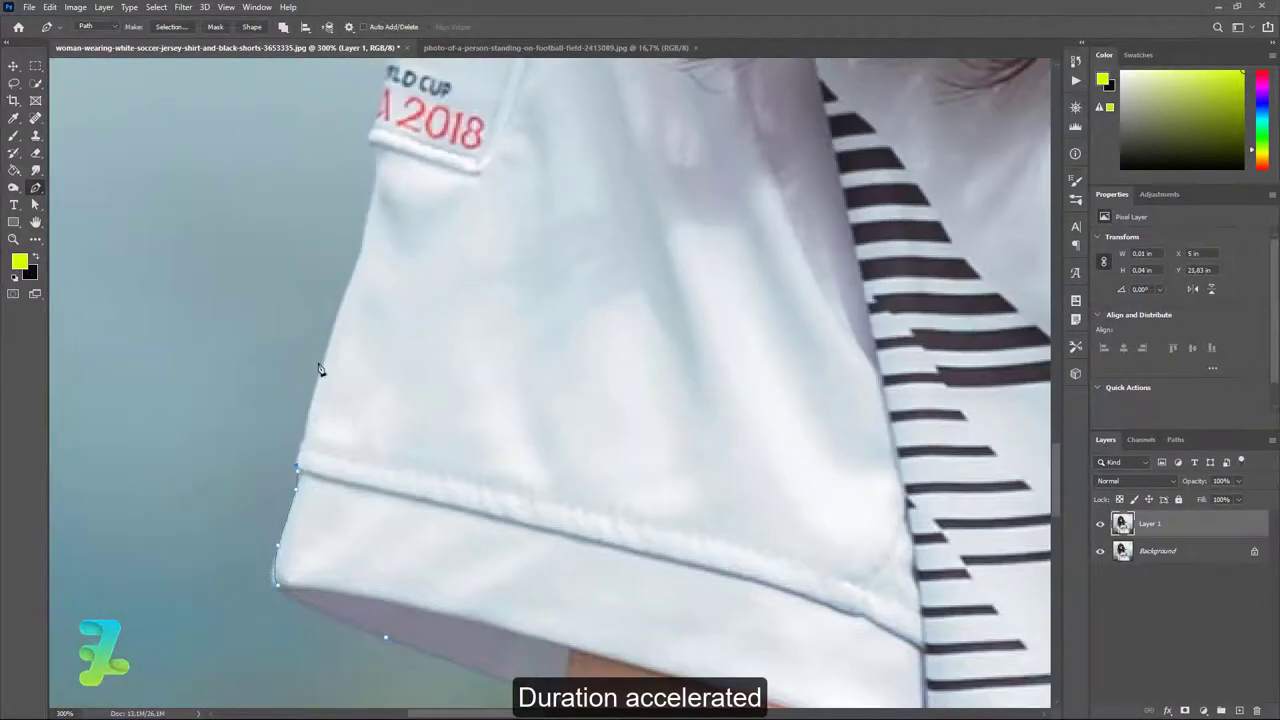
pyautogui.click(320, 370)
pyautogui.click(365, 265)
pyautogui.scroll(5, 380, 157)
pyautogui.click(430, 200)
pyautogui.click(485, 80)
pyautogui.scroll(3, 485, 80)
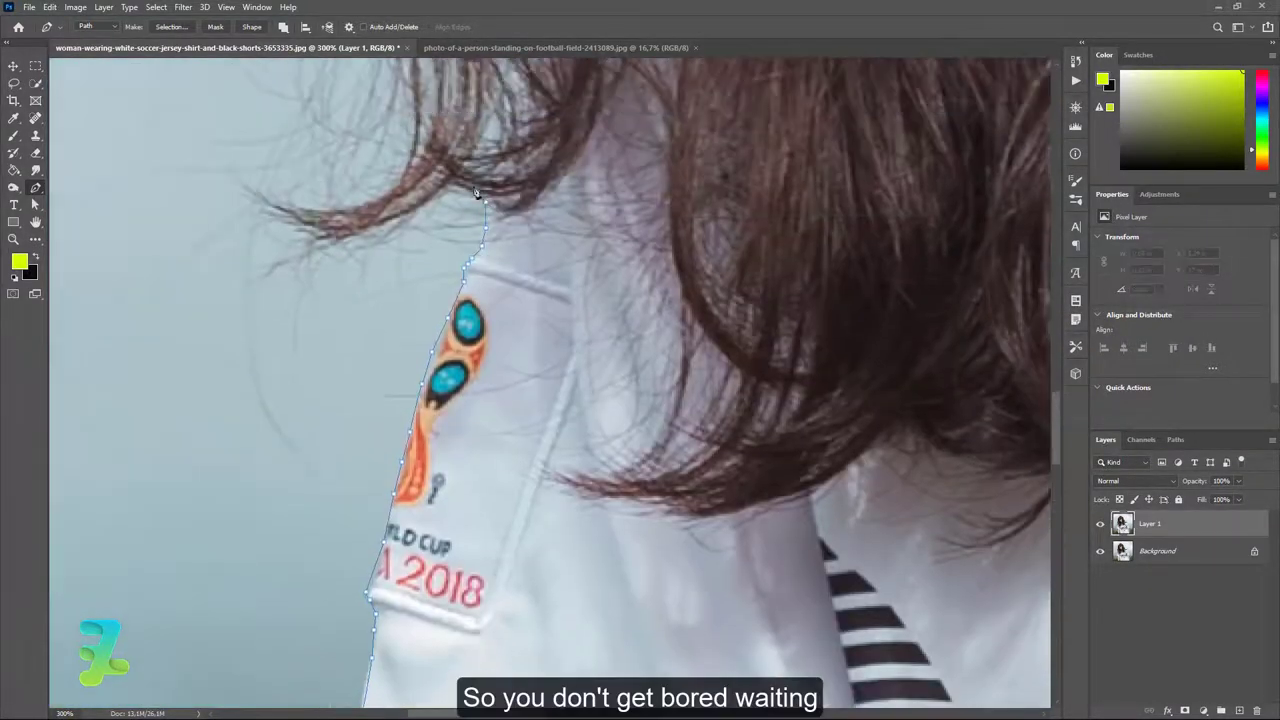
pyautogui.scroll(3, 476, 192)
pyautogui.scroll(3, 463, 171)
pyautogui.scroll(2, 470, 300)
# - Trace the path along the hair edge, then pan across to the other side
pyautogui.click(458, 558)
pyautogui.click(480, 465)
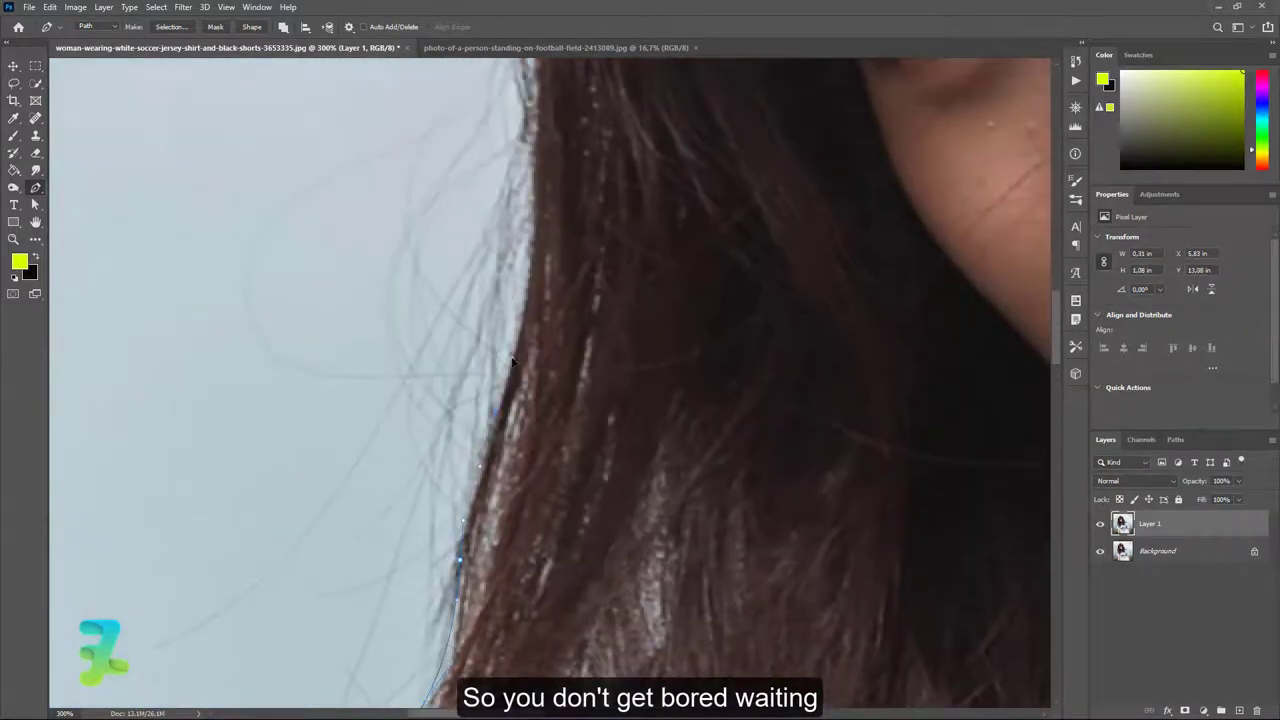
pyautogui.scroll(3, 512, 362)
pyautogui.scroll(3, 480, 300)
pyautogui.scroll(3, 450, 280)
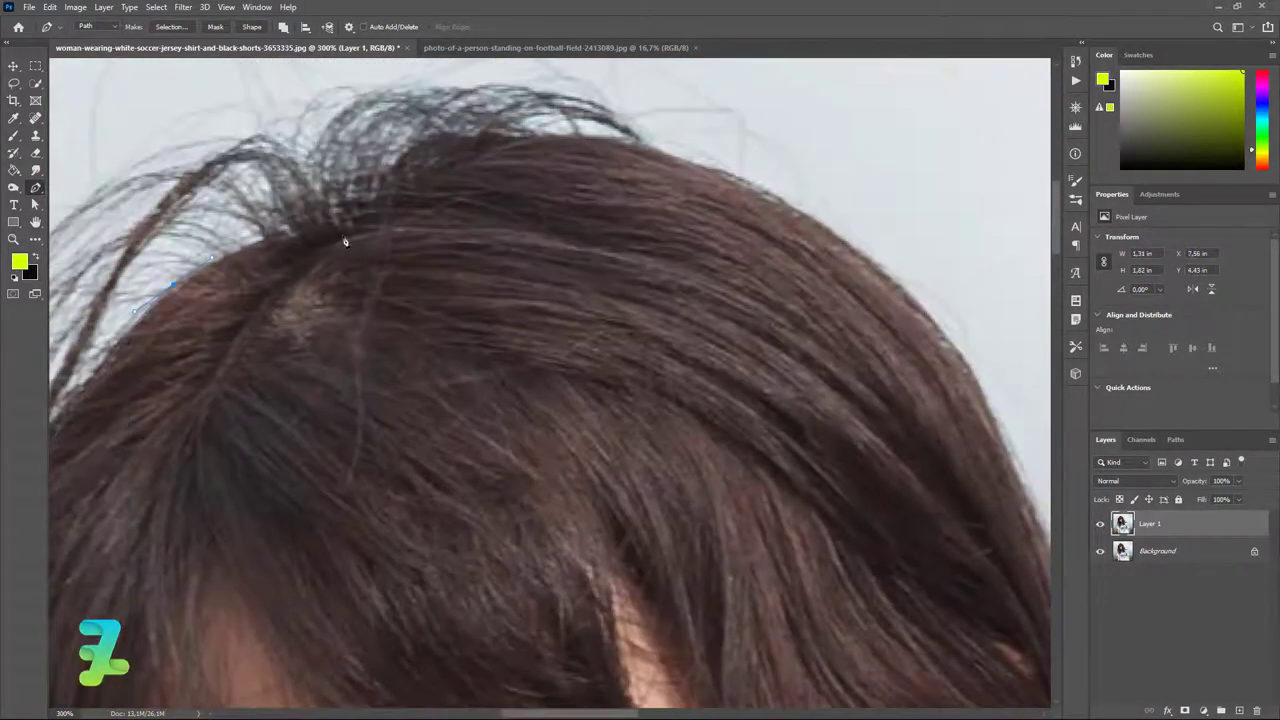
pyautogui.scroll(-5, 714, 166)
pyautogui.hscroll(3, 723, 380)
pyautogui.scroll(-3, 900, 465)
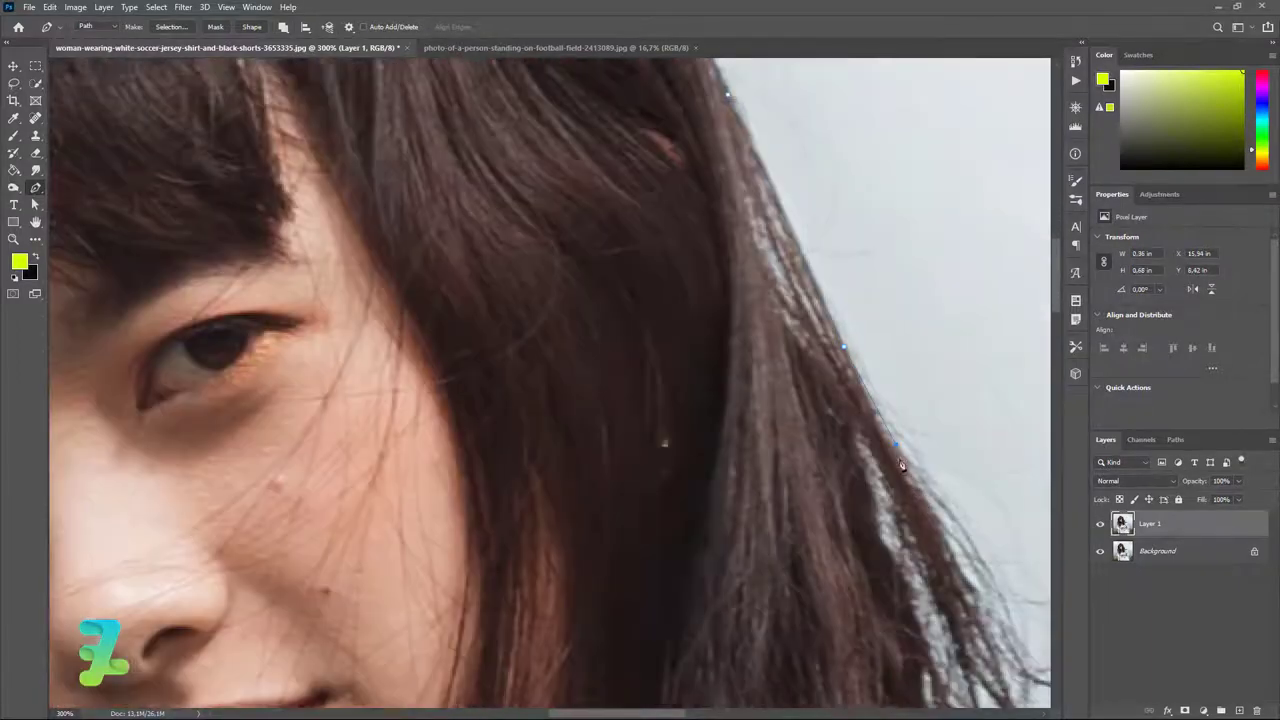
pyautogui.scroll(-5, 900, 465)
pyautogui.scroll(-2, 900, 465)
pyautogui.hscroll(3, 900, 465)
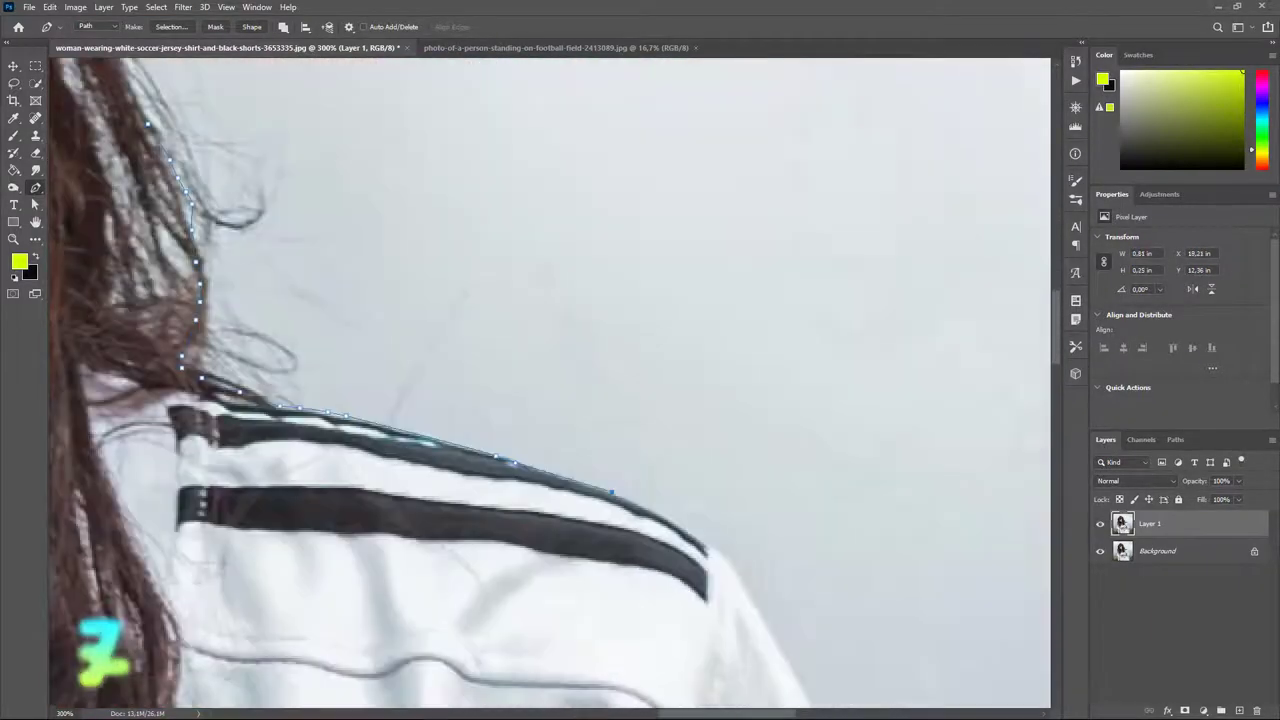
pyautogui.scroll(-5, 600, 434)
pyautogui.scroll(-5, 811, 583)
pyautogui.scroll(-5, 937, 451)
# - Run the path down the other sleeve and along the bottom edge, closing it at the start
pyautogui.click(960, 525)
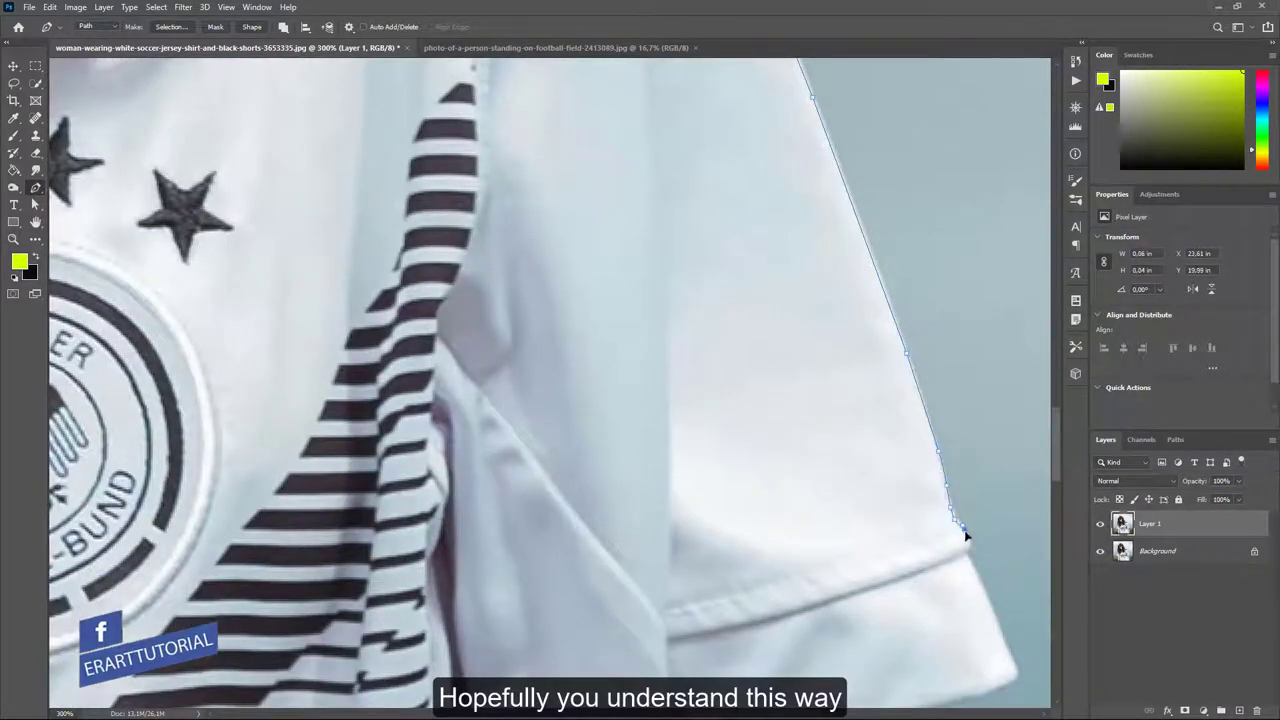
pyautogui.scroll(-3, 965, 535)
pyautogui.scroll(-3, 1006, 671)
pyautogui.scroll(-5, 863, 514)
pyautogui.scroll(-3, 863, 406)
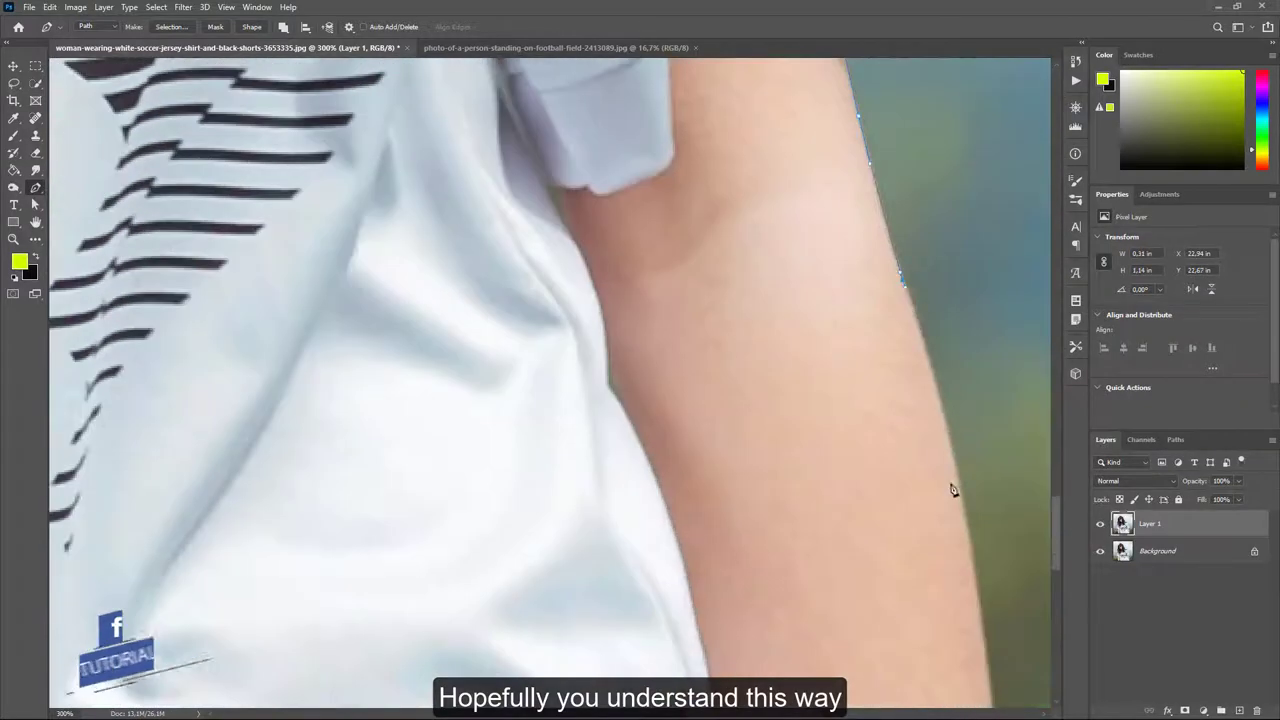
pyautogui.scroll(-5, 953, 490)
pyautogui.scroll(-5, 1000, 520)
pyautogui.scroll(-5, 1020, 529)
pyautogui.click(1000, 571)
pyautogui.hotkey('ctrl', '-')
pyautogui.hotkey('ctrl', '-')
pyautogui.hotkey('ctrl', '-')
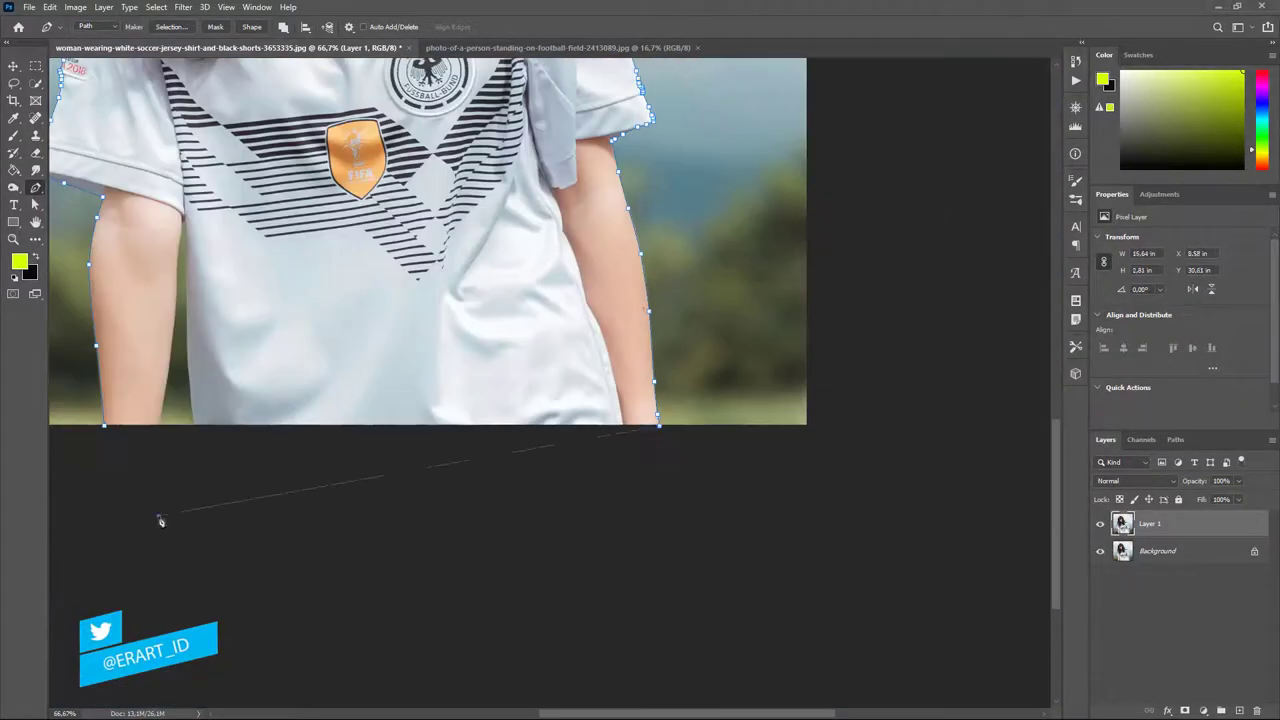
pyautogui.moveTo(160, 521); pyautogui.dragTo(516, 557)
pyautogui.hotkey('ctrl', '+')
pyautogui.hotkey('ctrl', '+')
pyautogui.scroll(3, 527, 189)
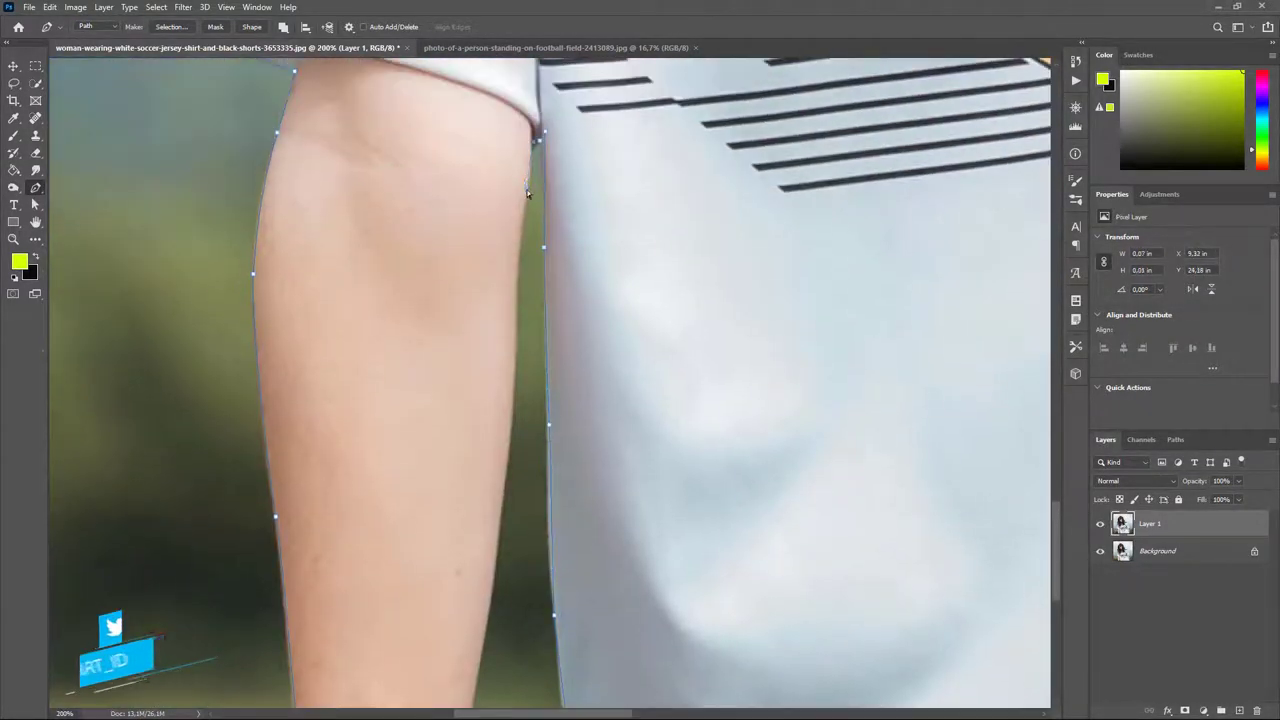
pyautogui.scroll(-1, 527, 189)
pyautogui.scroll(-5, 515, 320)
pyautogui.moveTo(458, 497); pyautogui.dragTo(440, 537)
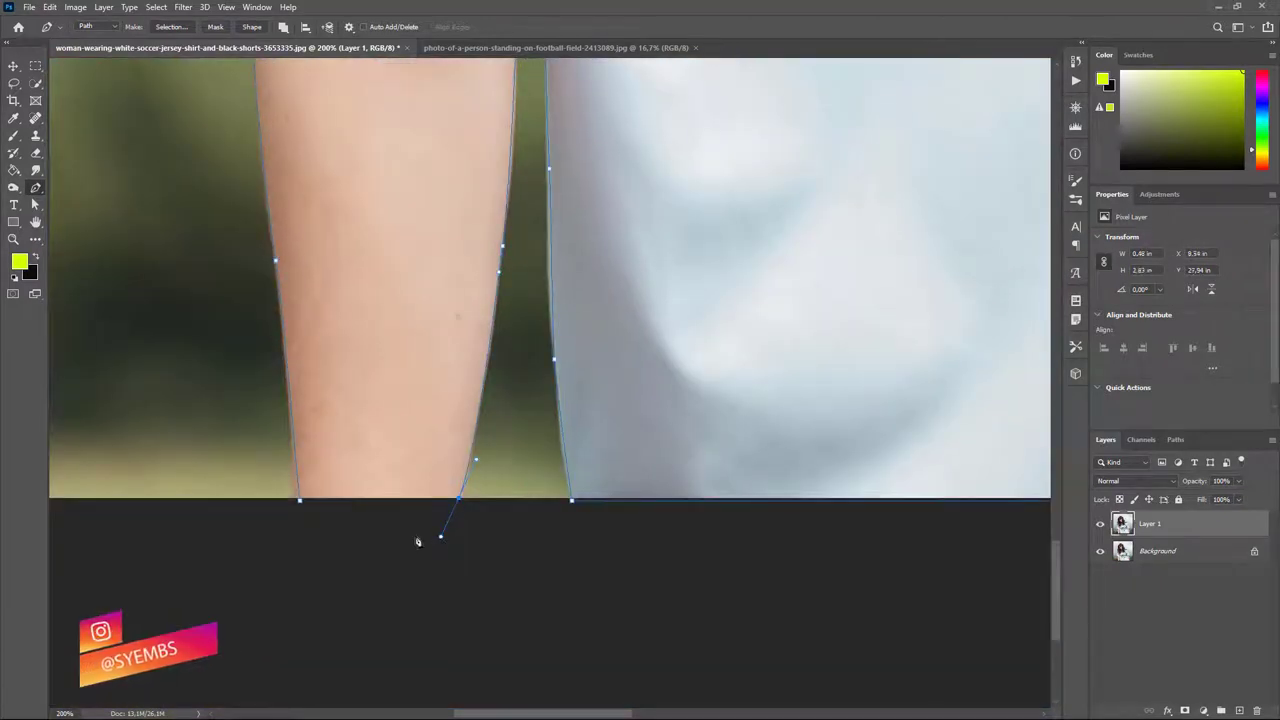
pyautogui.click(300, 499)
# - Convert the closed path into a selection with a 0-pixel feather radius
pyautogui.rightClick(390, 401)
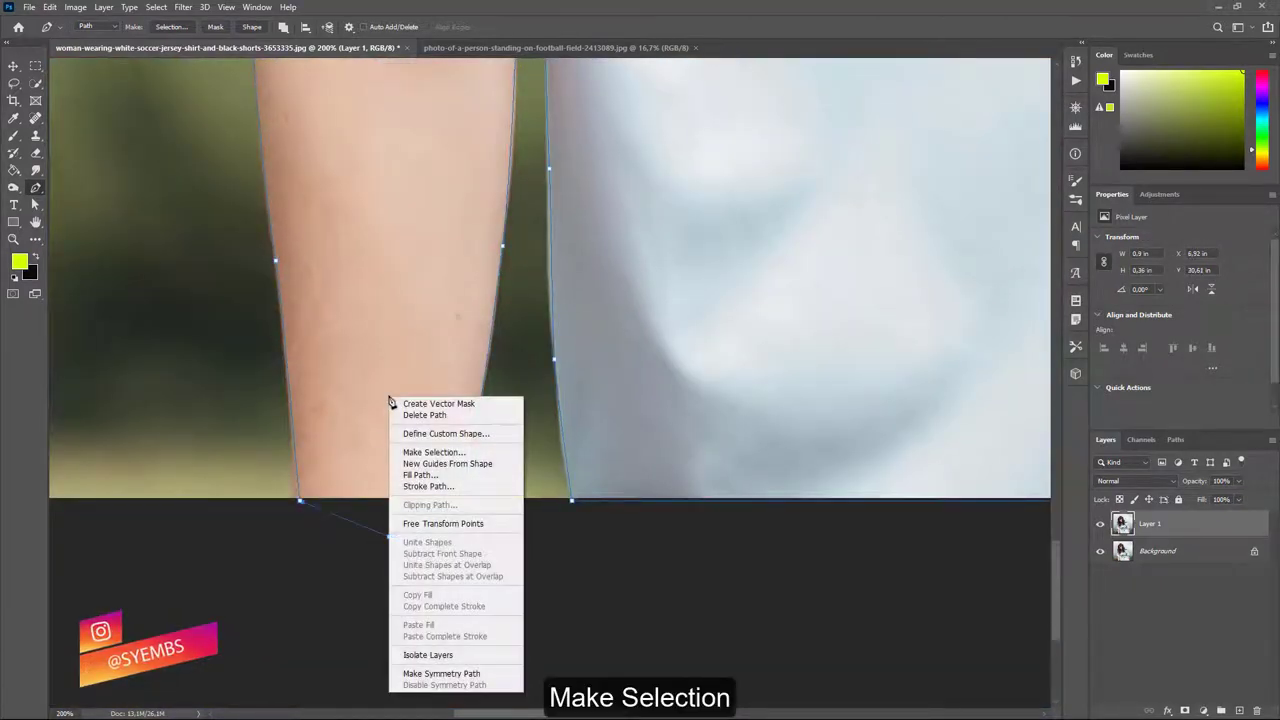
pyautogui.click(405, 453)
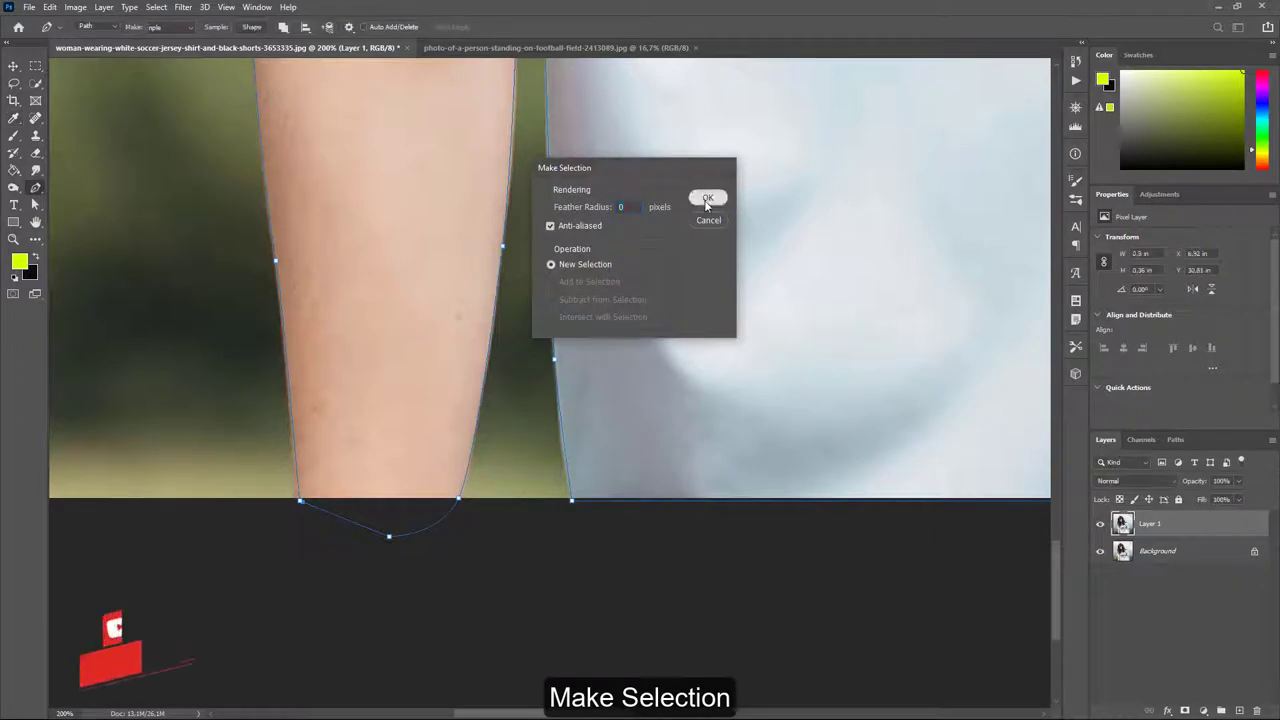
pyautogui.click(705, 201)
pyautogui.hotkey('ctrl', '-')
pyautogui.hotkey('ctrl', '-')
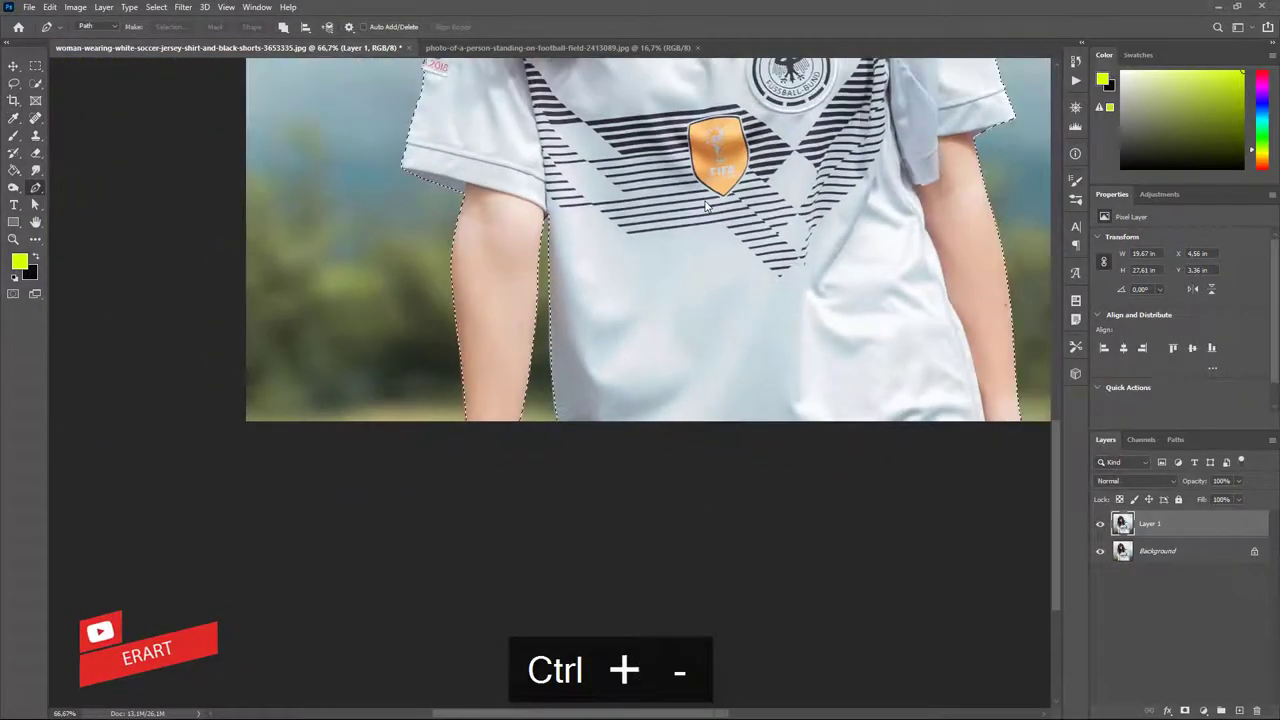
pyautogui.hotkey('ctrl', '-')
pyautogui.hotkey('ctrl', '-')
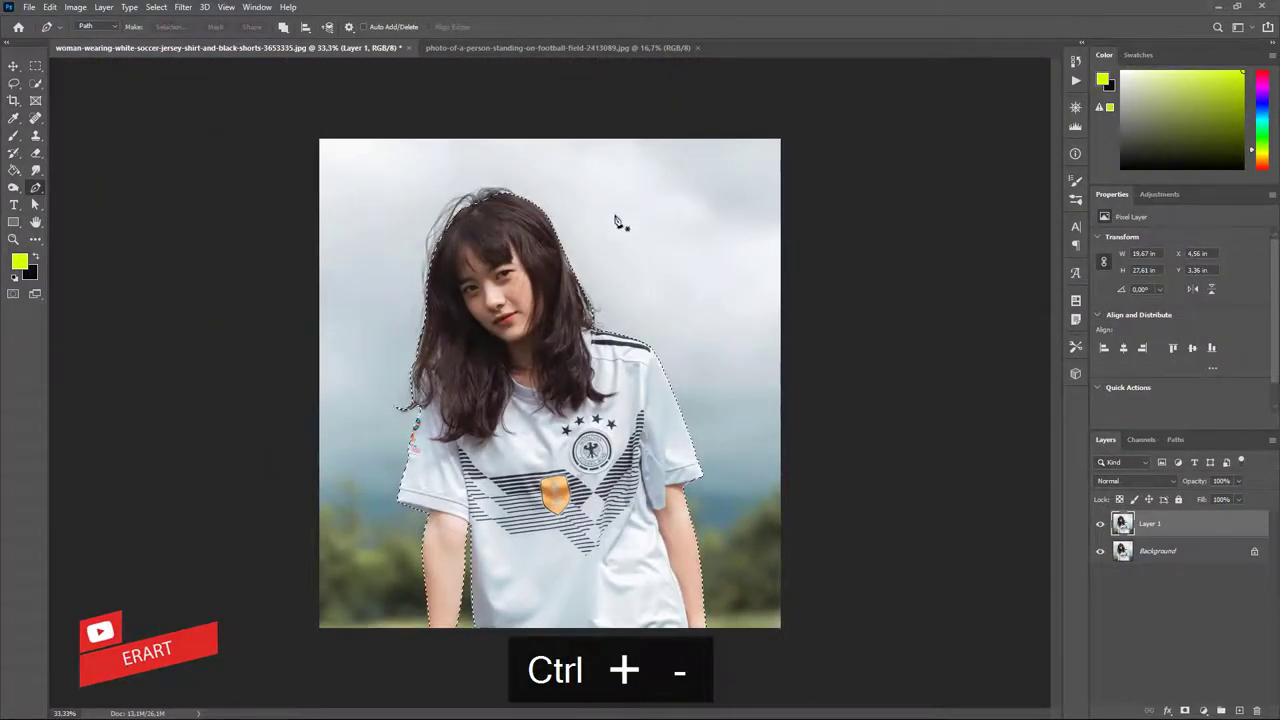
pyautogui.click(183, 7)
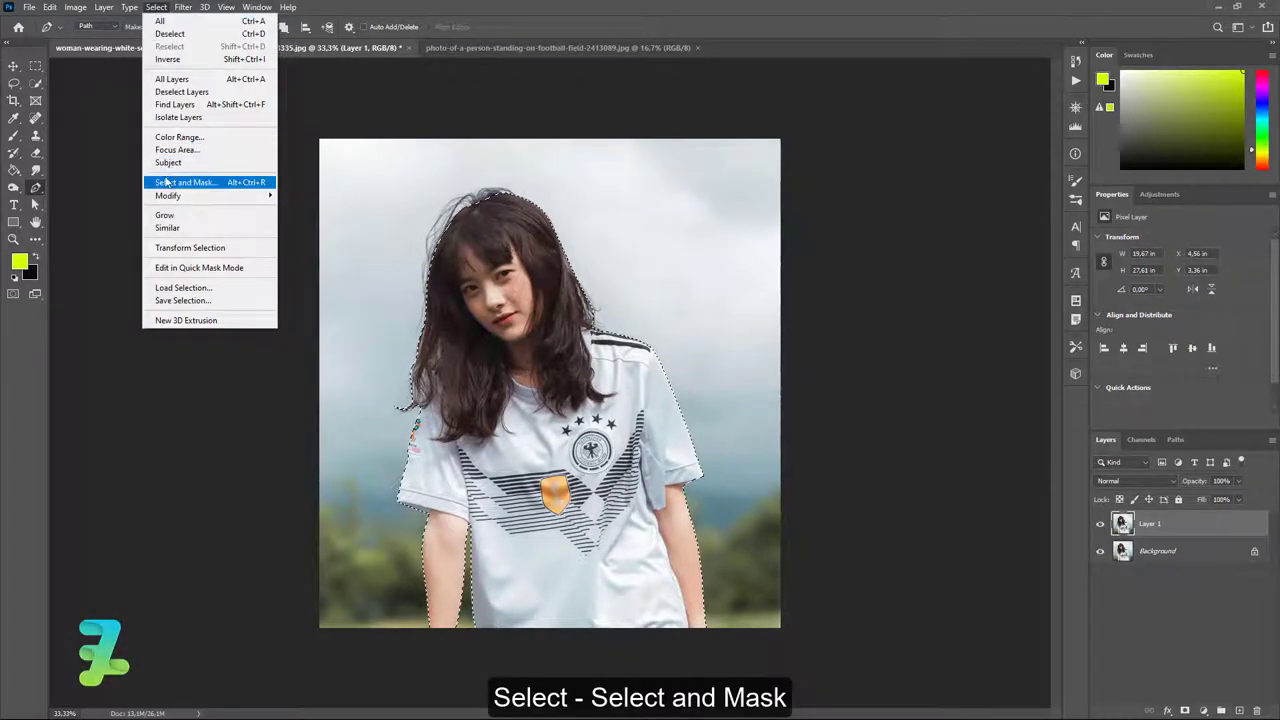
# - Open Select and Mask in Overlay view with a 79 px Refine Edge brush
pyautogui.click(180, 186)
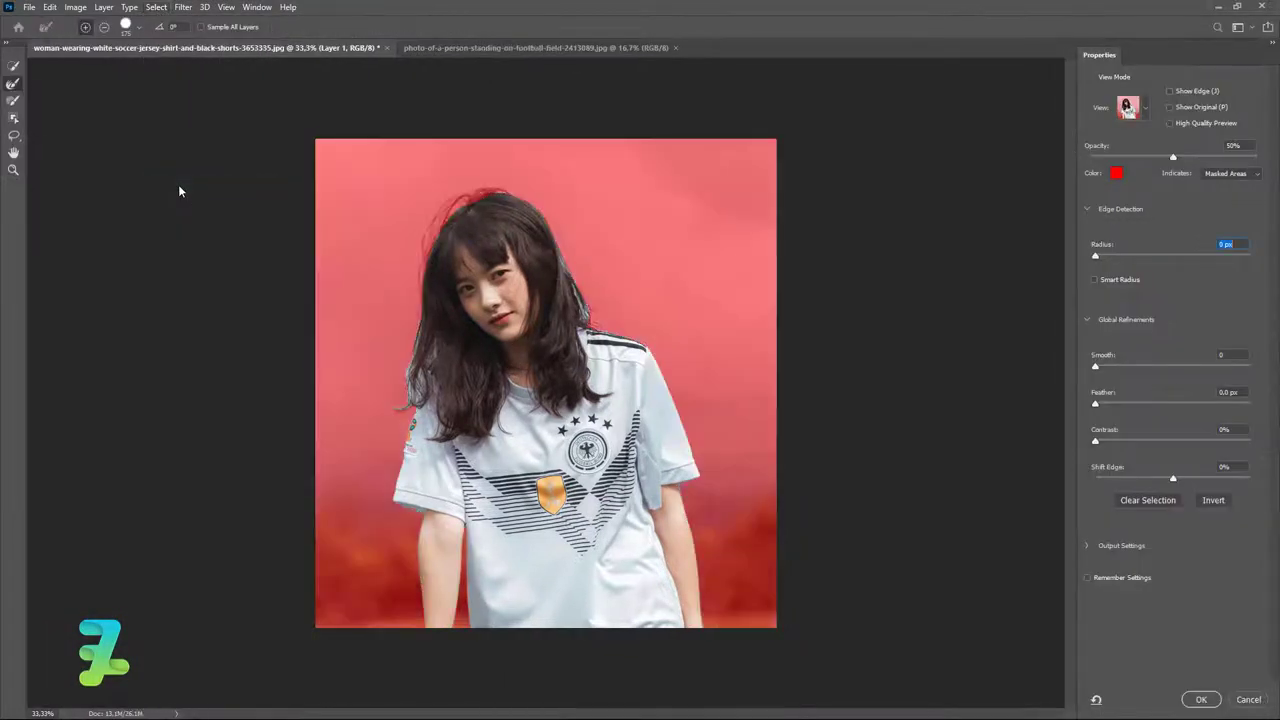
pyautogui.click(1145, 107)
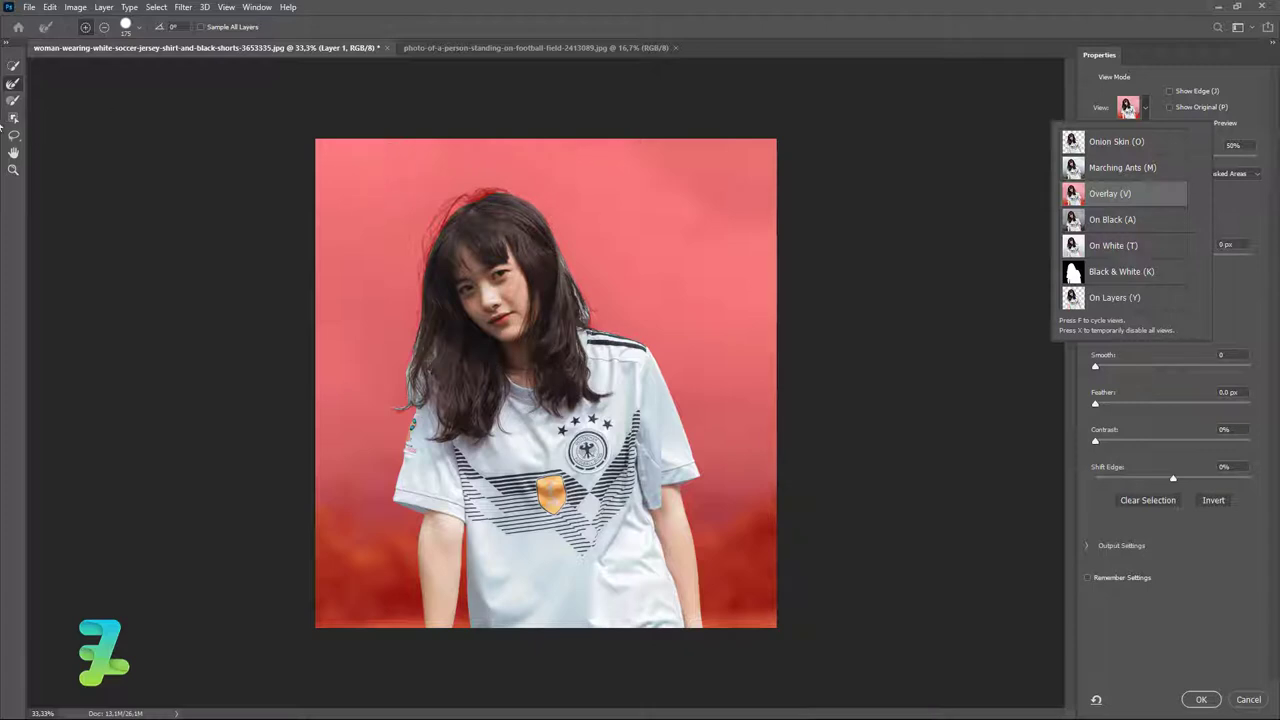
pyautogui.click(88, 27)
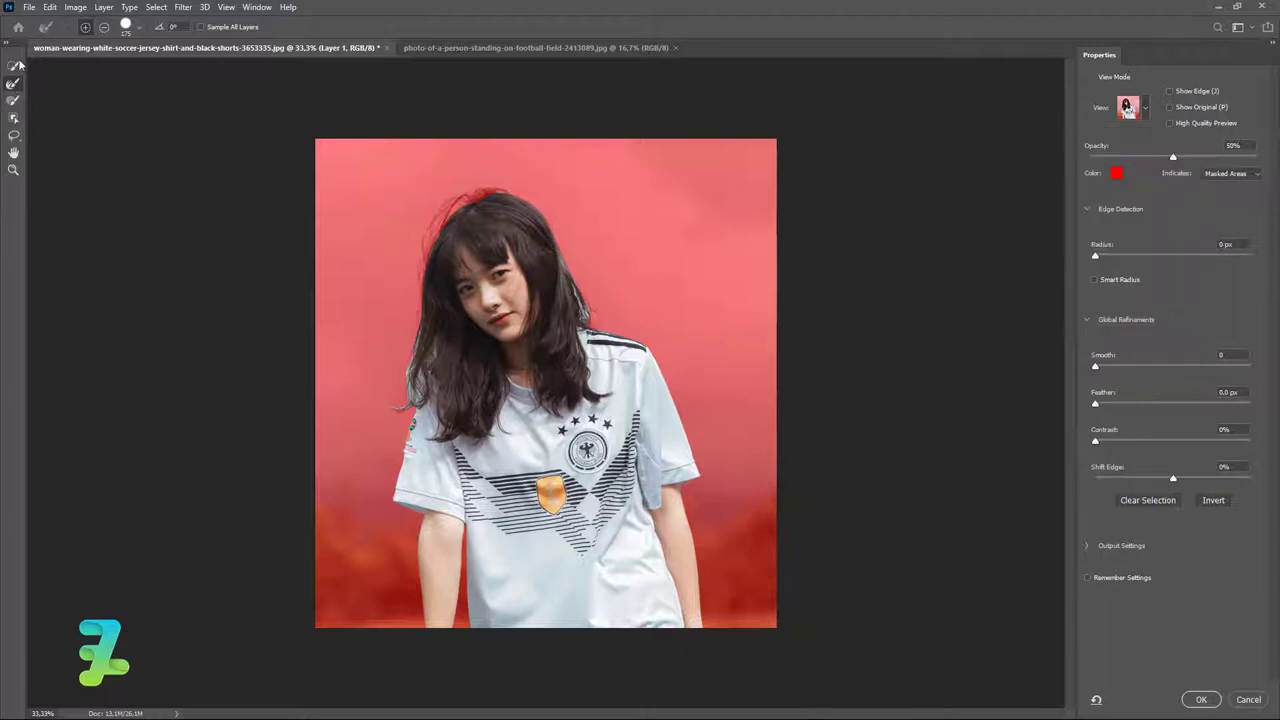
pyautogui.click(127, 28)
pyautogui.moveTo(142, 66); pyautogui.dragTo(114, 62)
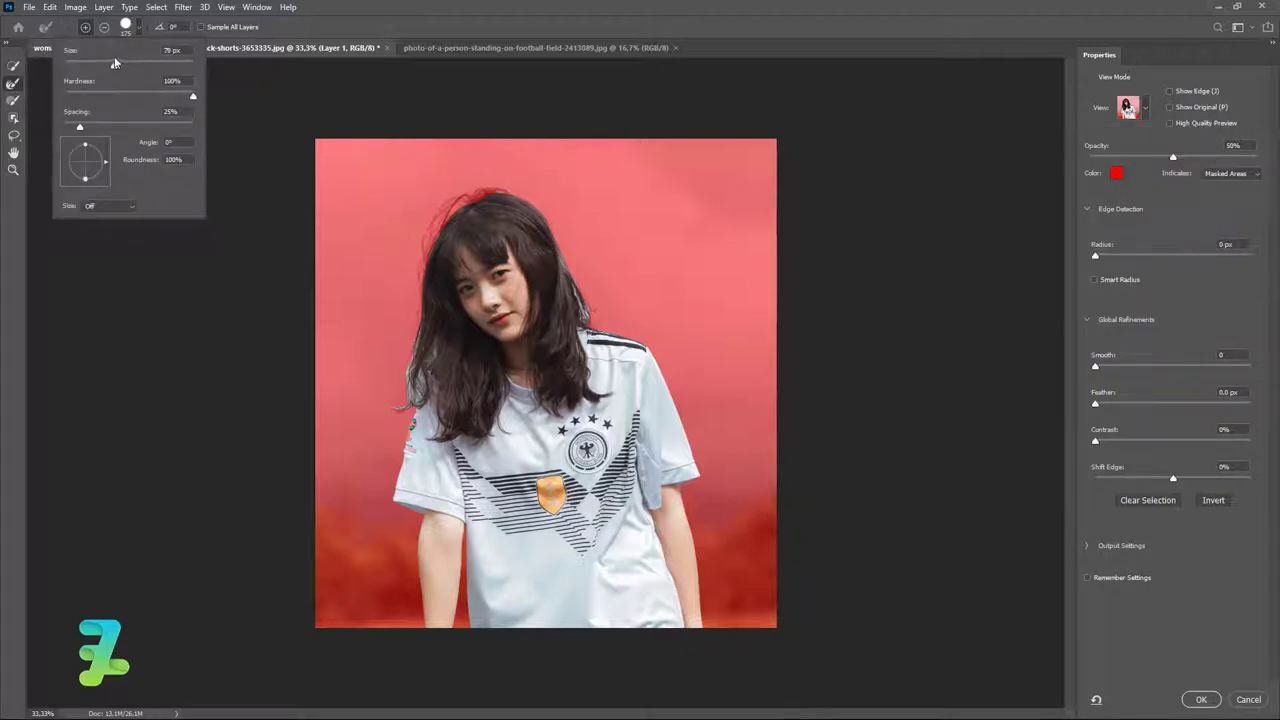
pyautogui.click(130, 29)
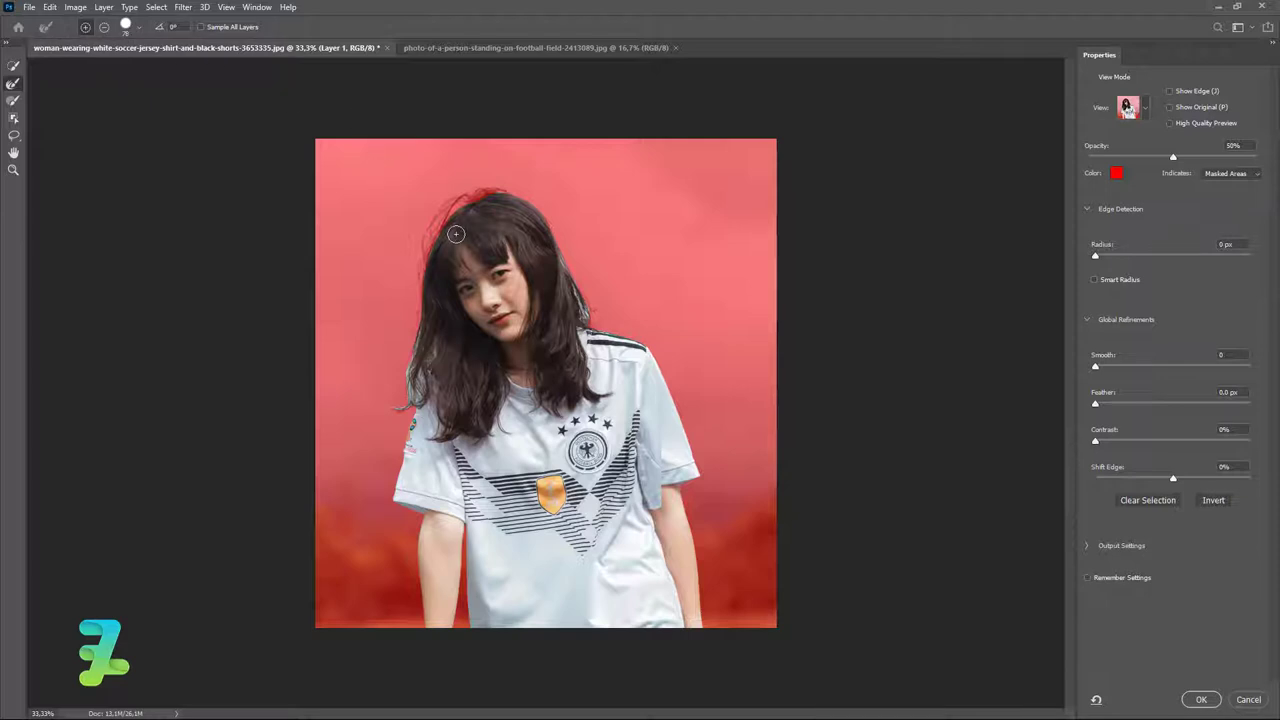
# - Brush along the crown and left hair edges, then set the brush to 25 px
pyautogui.moveTo(488, 188)
pyautogui.mouseDown()
pyautogui.moveTo(455, 205)
pyautogui.moveTo(424, 253)
pyautogui.moveTo(414, 314)
pyautogui.moveTo(431, 349)
pyautogui.moveTo(409, 396)
pyautogui.mouseUp()
pyautogui.moveTo(416, 389); pyautogui.dragTo(421, 328)
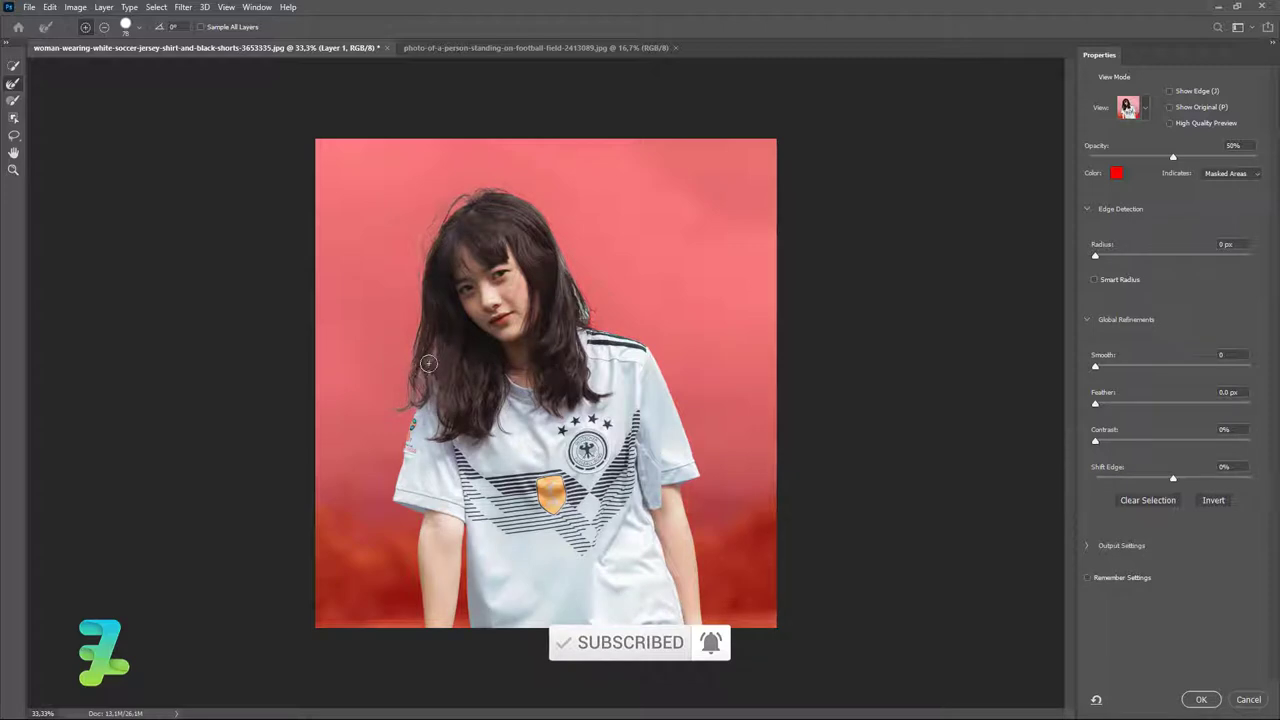
pyautogui.click(138, 27)
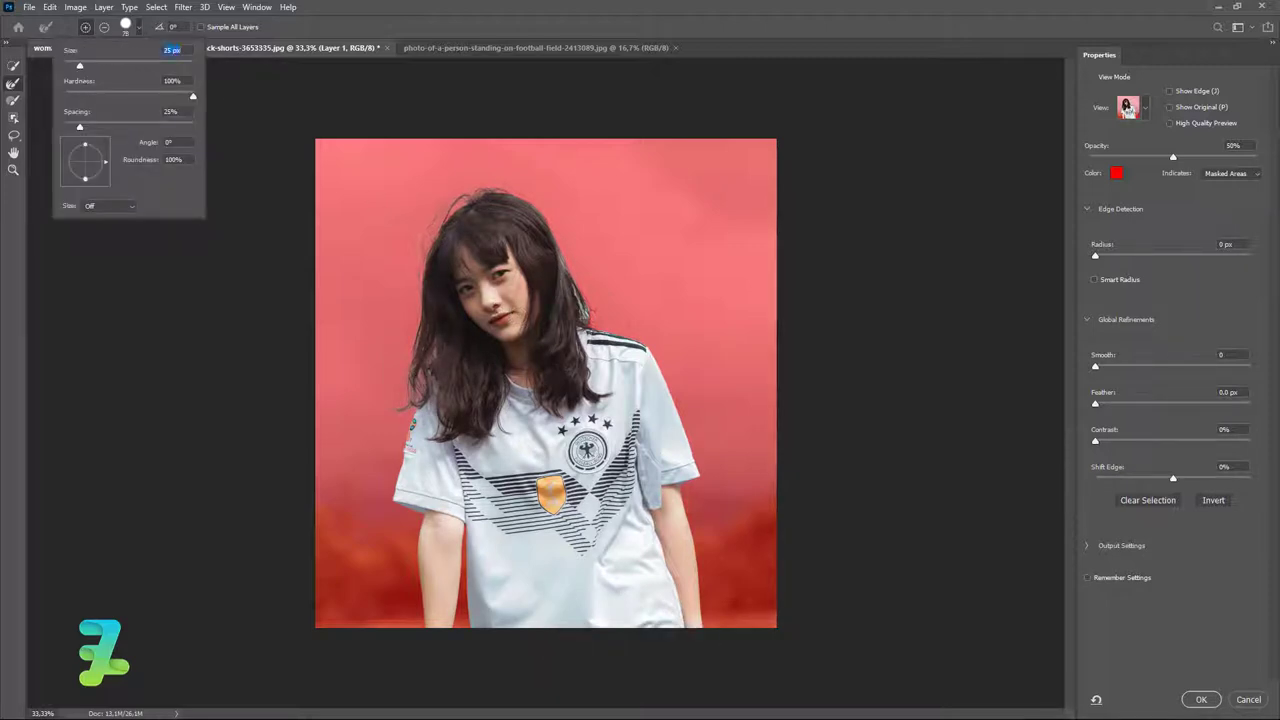
pyautogui.press('Return')
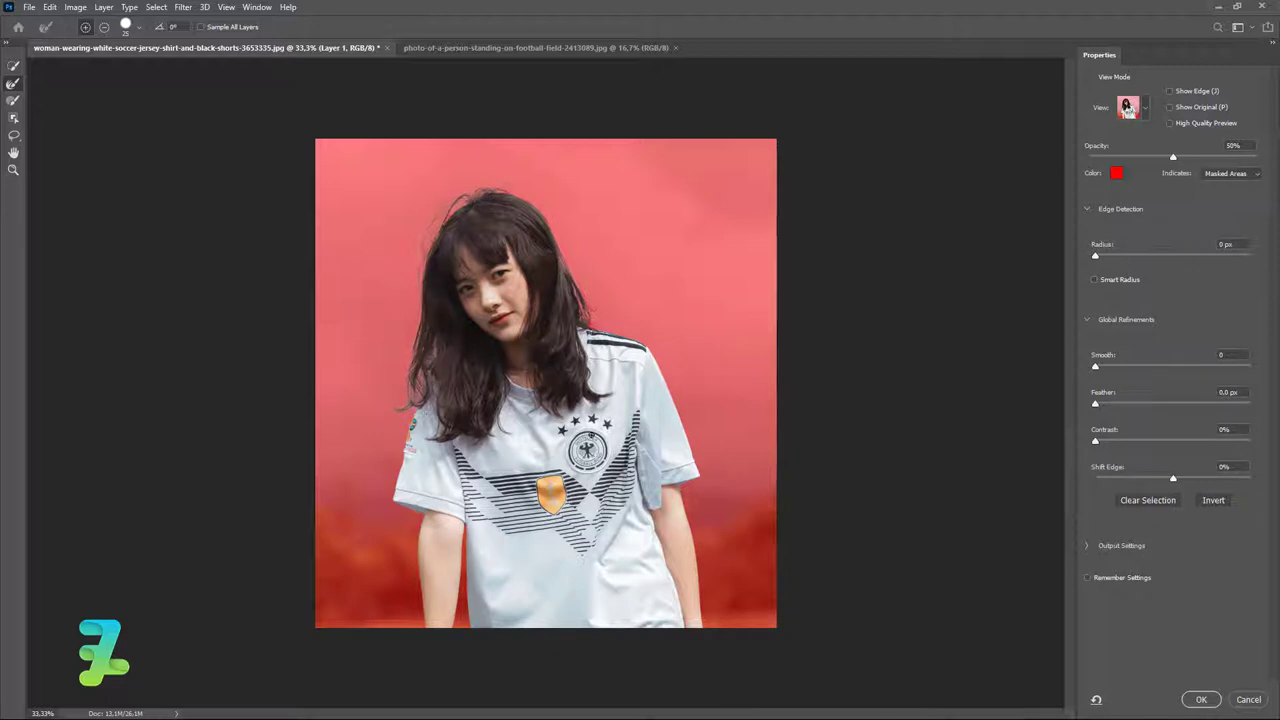
# - Apply the refined selection as a Layer 1 mask and check the cutout against Background
pyautogui.click(1212, 699)
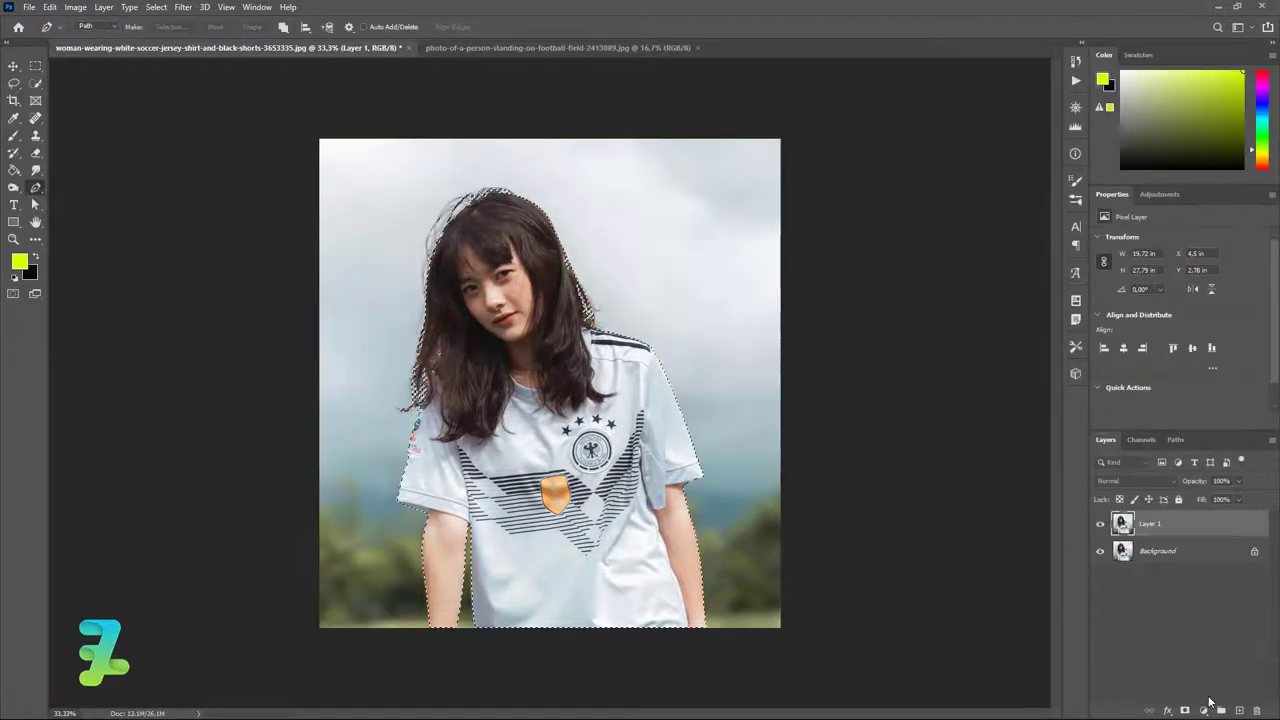
pyautogui.click(1185, 710)
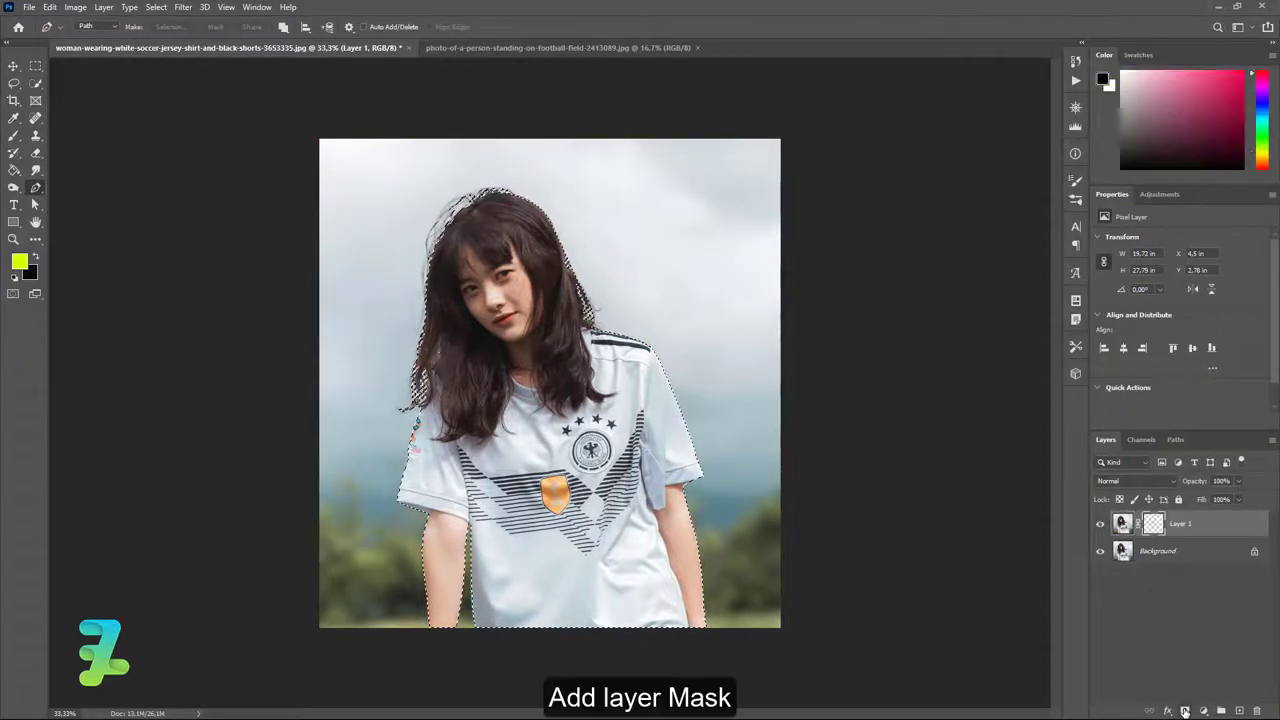
pyautogui.click(1100, 551)
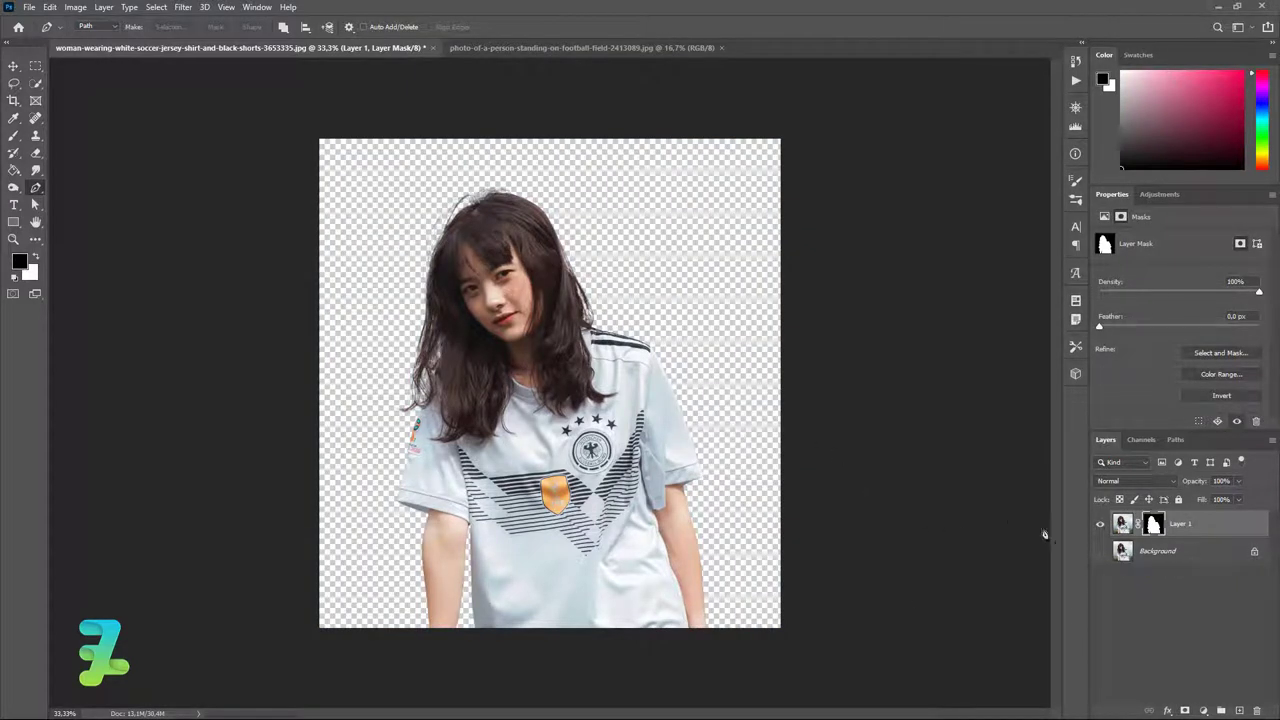
pyautogui.click(1100, 551)
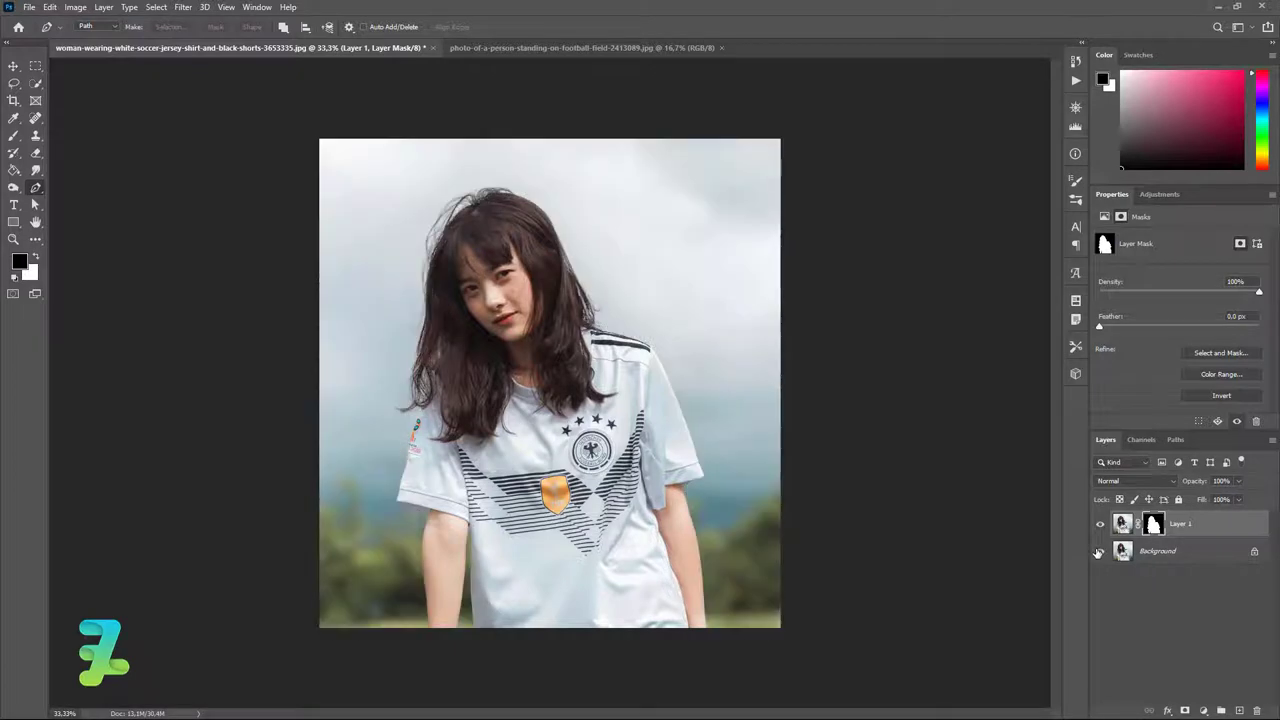
# - Create a new 3000 × 3000 px, 300 ppi document with a white background
pyautogui.click(30, 8)
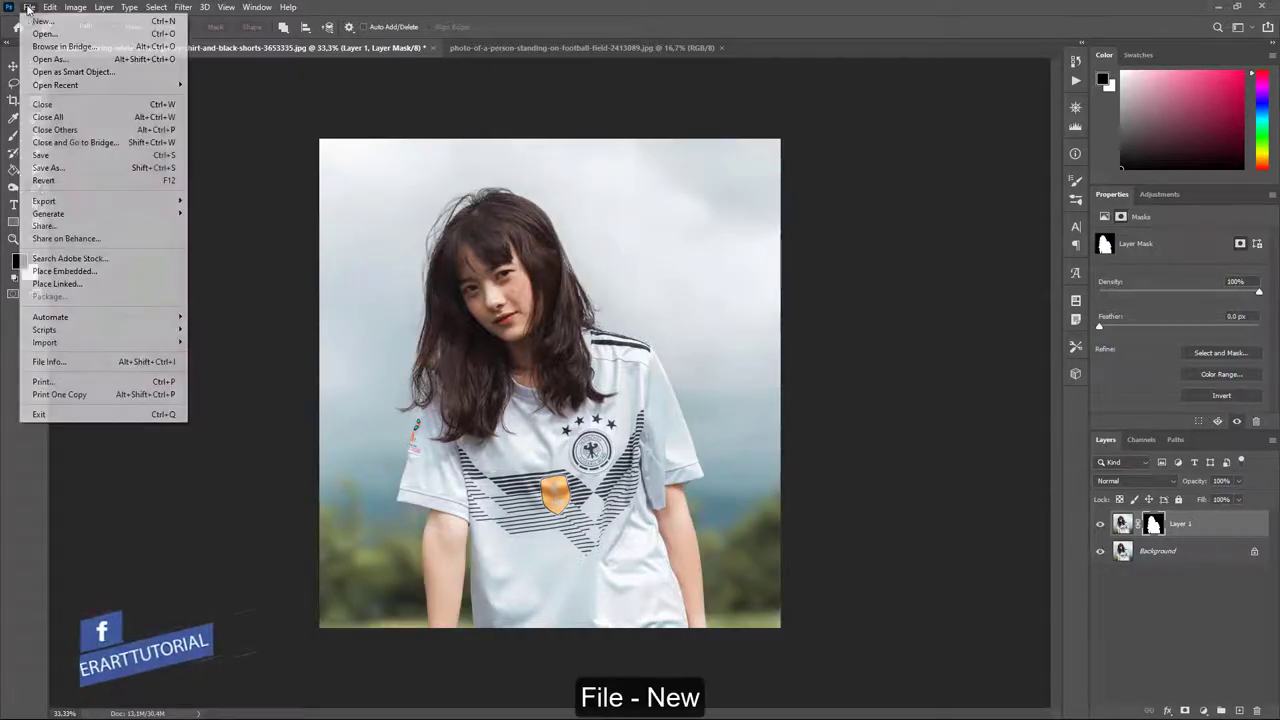
pyautogui.click(38, 21)
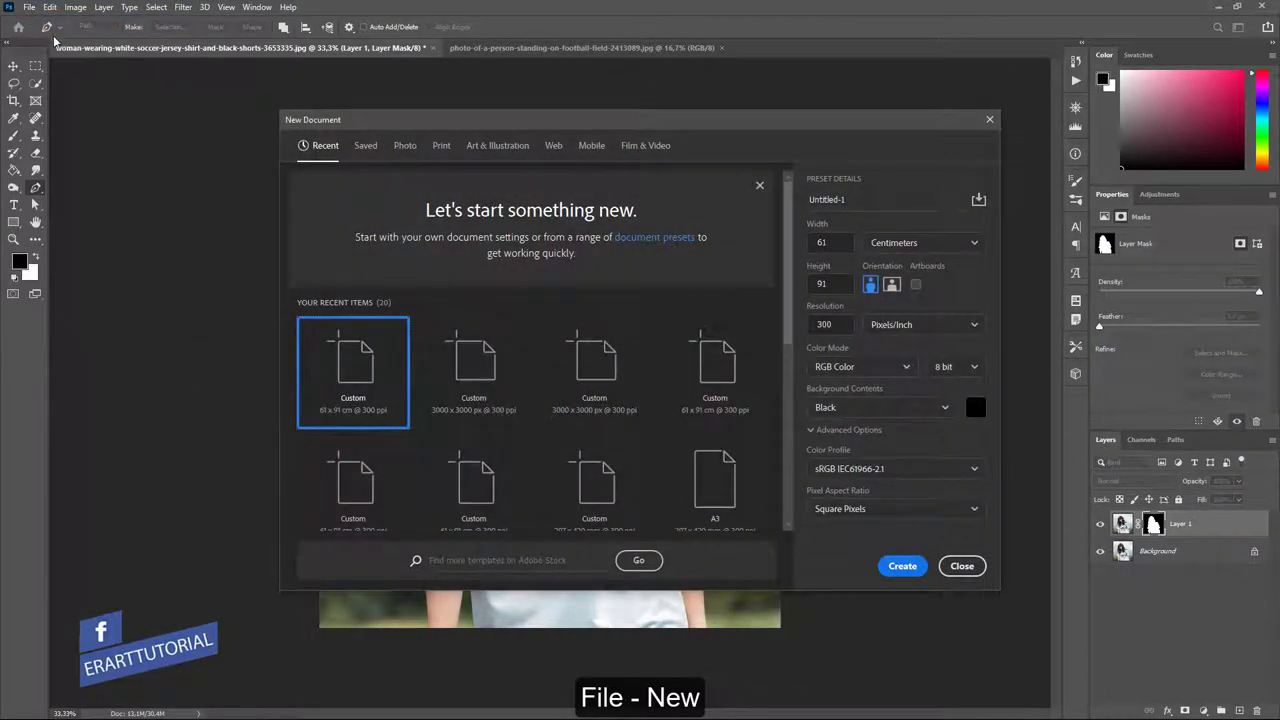
pyautogui.click(466, 363)
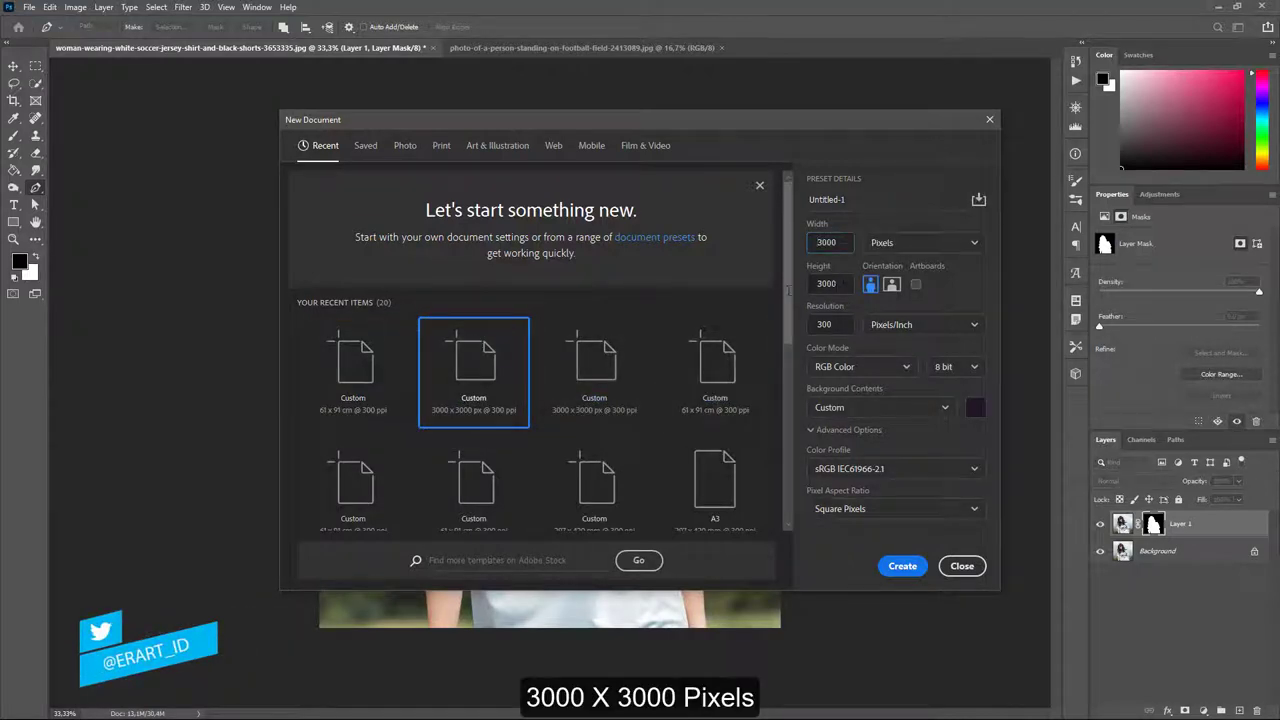
pyautogui.moveTo(835, 324); pyautogui.dragTo(803, 328)
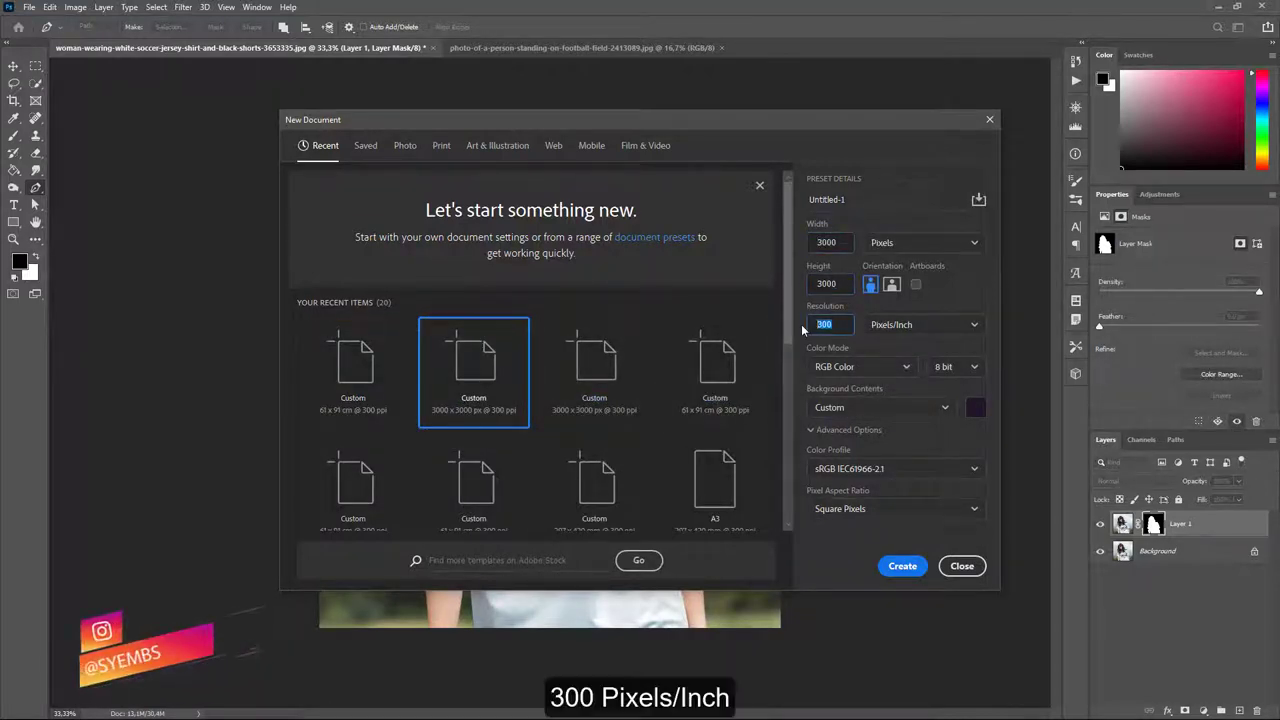
pyautogui.click(828, 410)
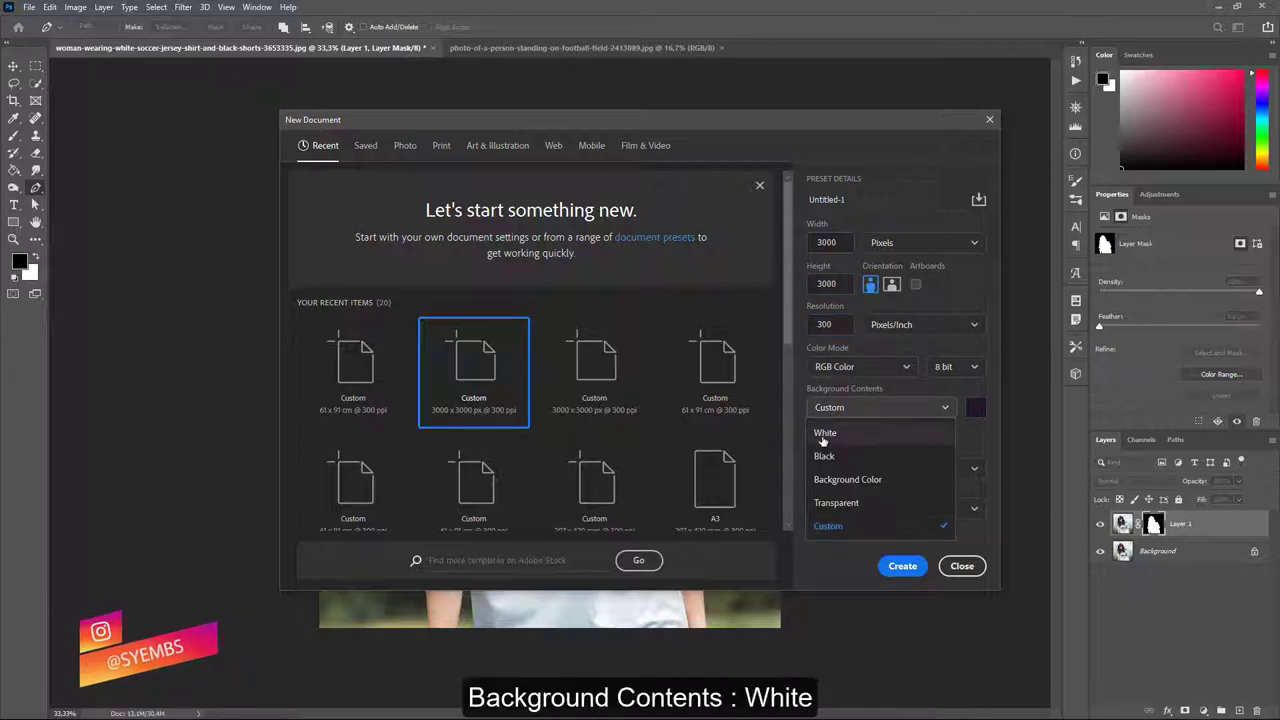
pyautogui.click(822, 436)
pyautogui.click(893, 565)
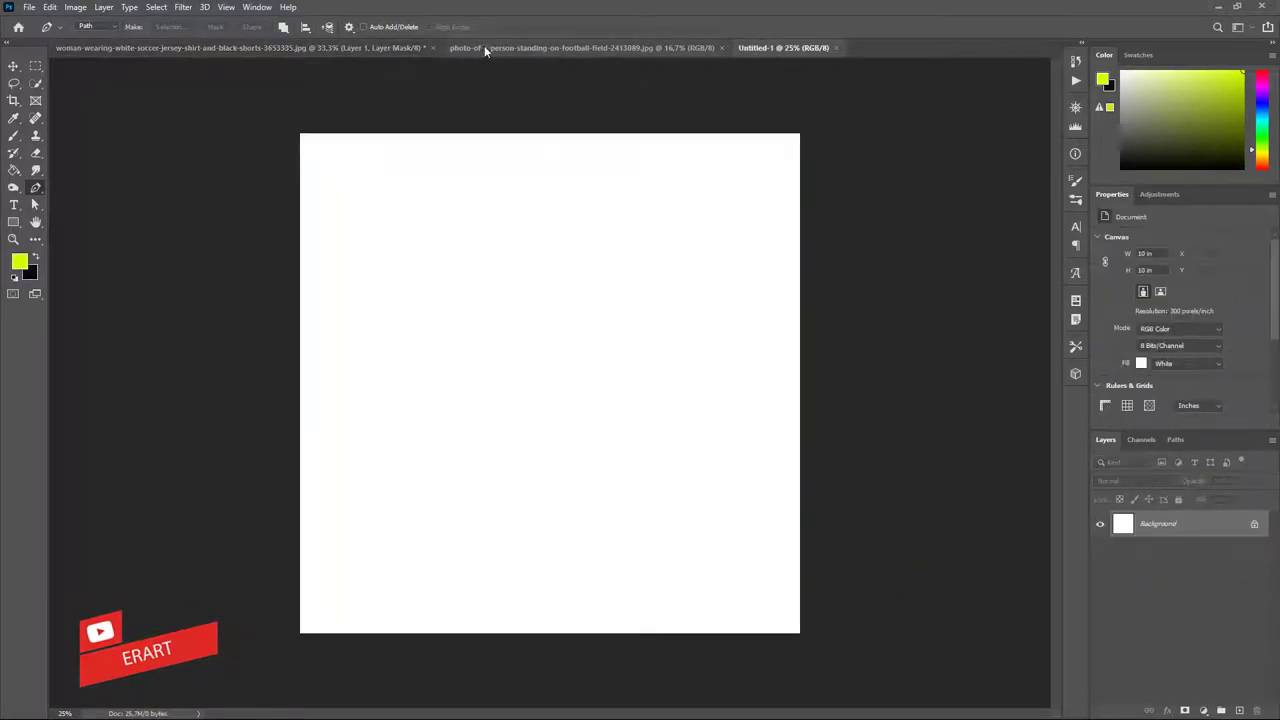
# - Bring the stadium photo into Untitled-1 as Layer 1 and position it to fill the canvas
pyautogui.click(484, 45)
pyautogui.rightClick(484, 45)
pyautogui.click(500, 116)
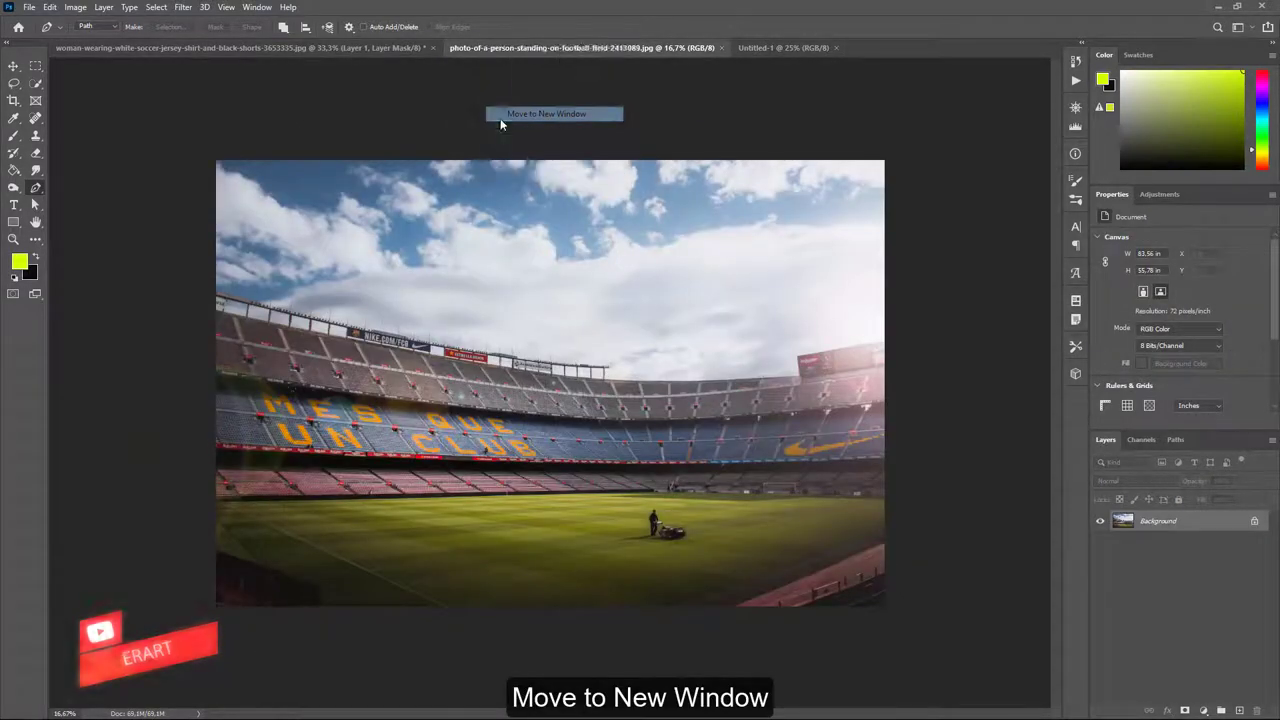
pyautogui.press('v')
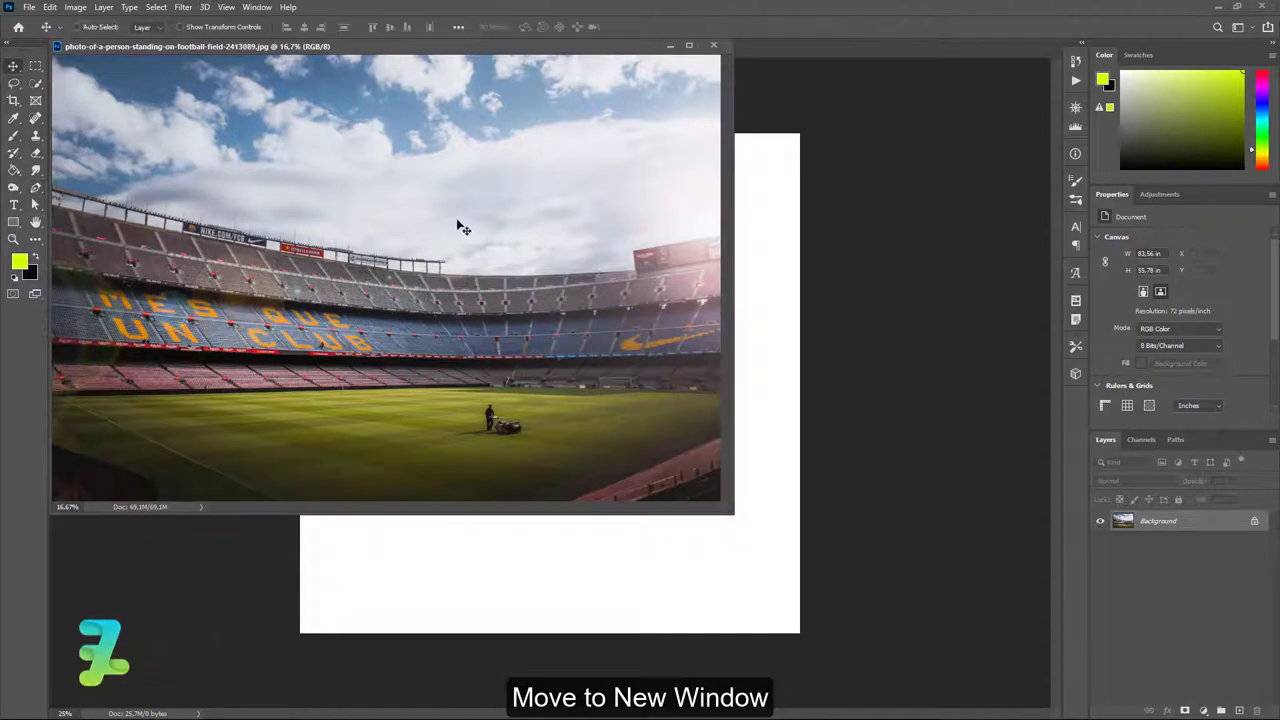
pyautogui.moveTo(457, 226); pyautogui.dragTo(625, 578)
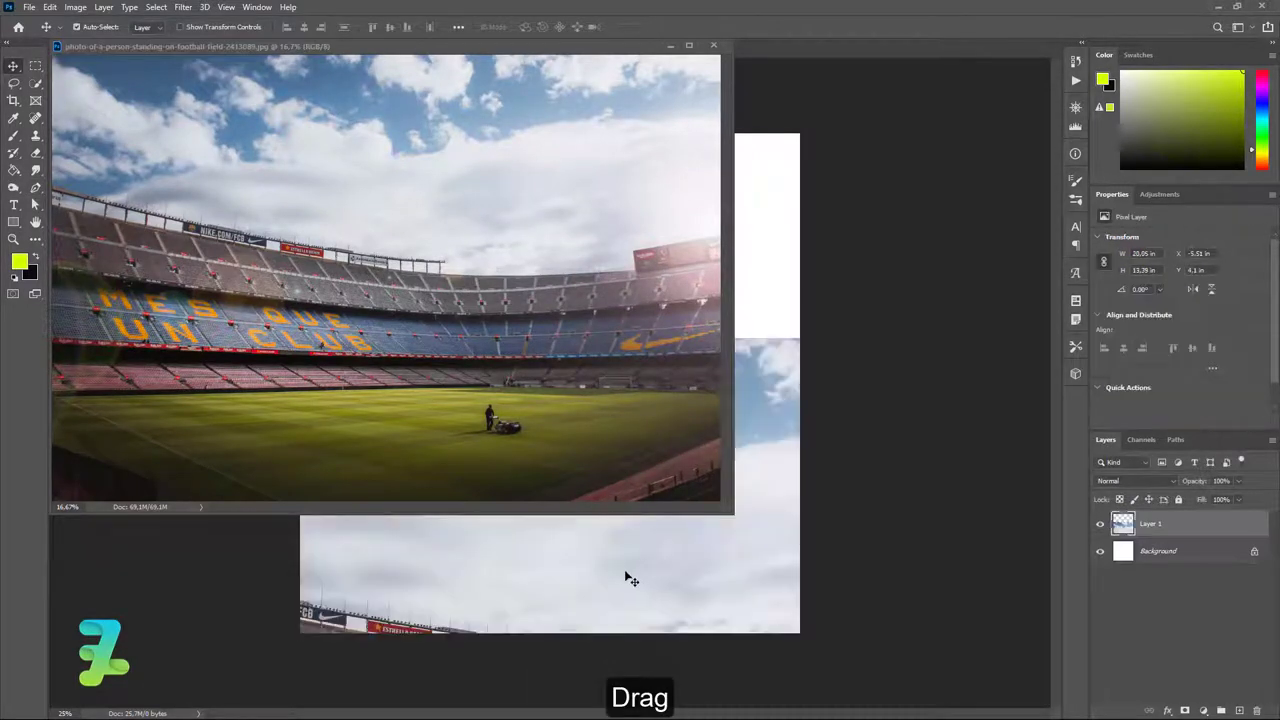
pyautogui.click(713, 45)
pyautogui.moveTo(628, 450)
pyautogui.mouseDown()
pyautogui.moveTo(600, 240)
pyautogui.moveTo(548, 226)
pyautogui.moveTo(614, 240)
pyautogui.moveTo(637, 266)
pyautogui.moveTo(582, 142)
pyautogui.moveTo(446, 143)
pyautogui.moveTo(480, 126)
pyautogui.moveTo(470, 95)
pyautogui.moveTo(472, 118)
pyautogui.mouseUp()
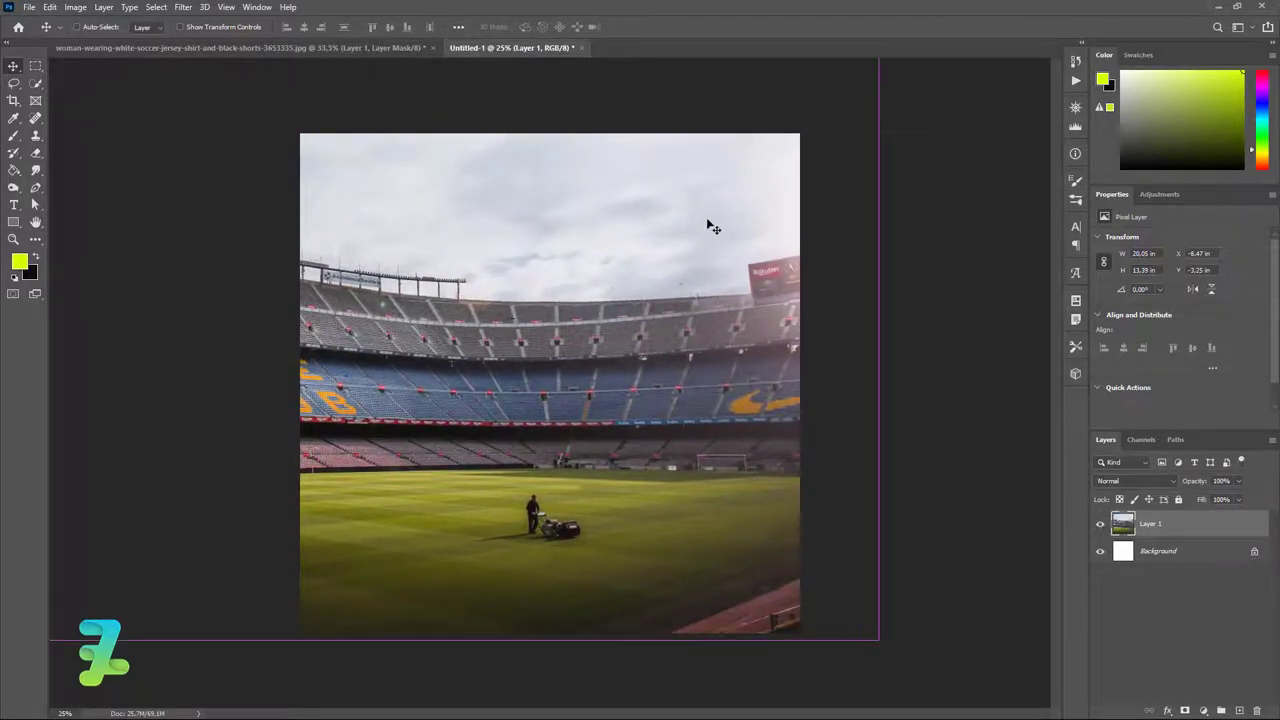
# - Add a Gradient Map adjustment and set its left stop to red #e71212
pyautogui.click(1203, 710)
pyautogui.click(1207, 688)
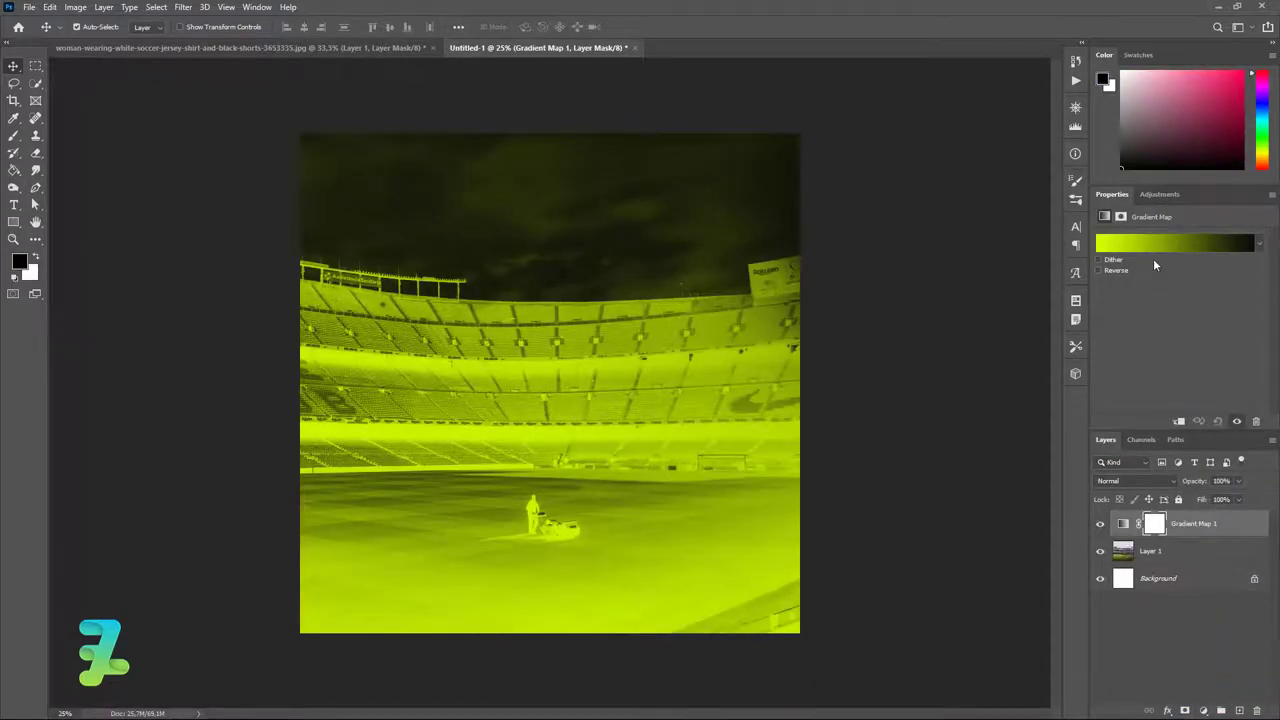
pyautogui.click(1154, 244)
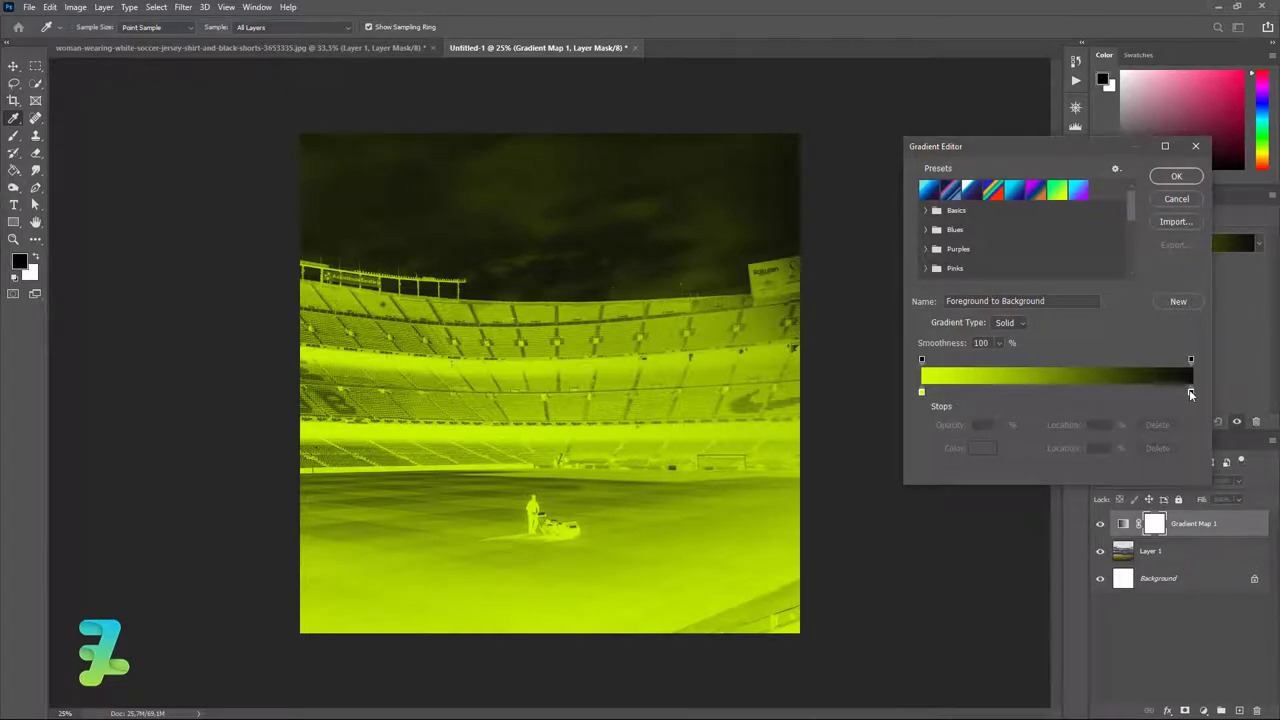
pyautogui.doubleClick(922, 393)
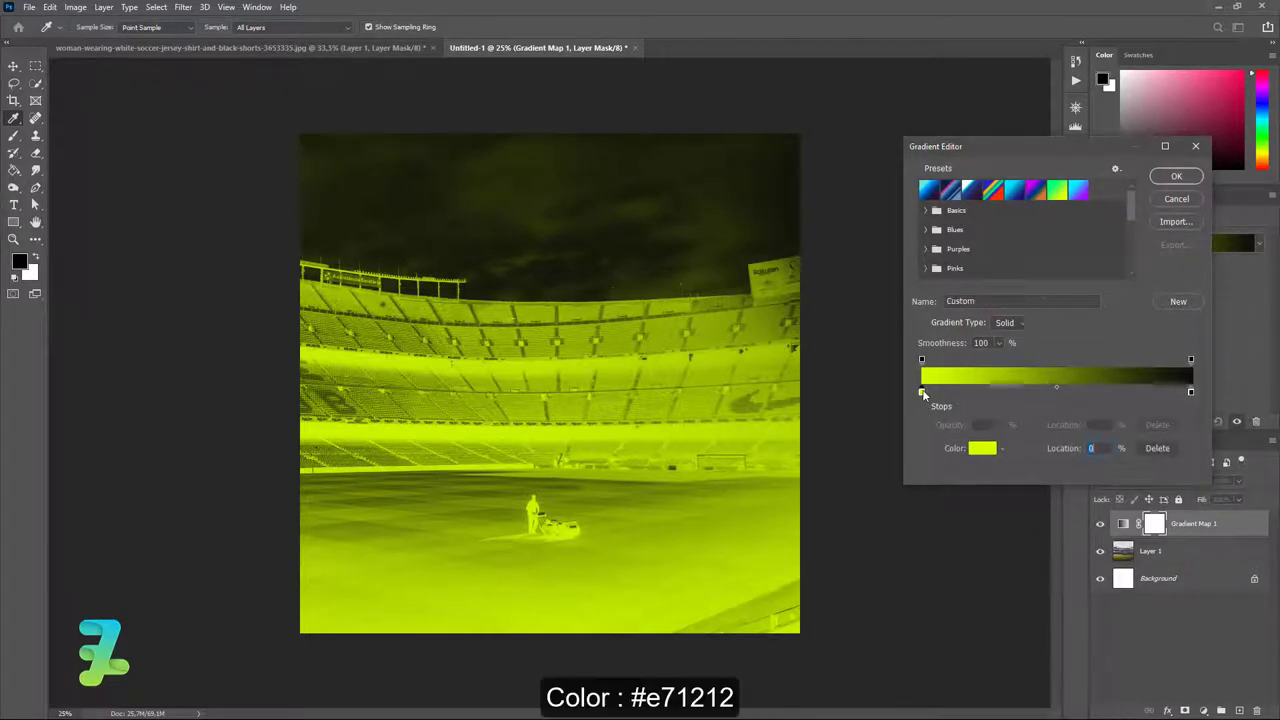
pyautogui.moveTo(850, 300); pyautogui.dragTo(740, 212)
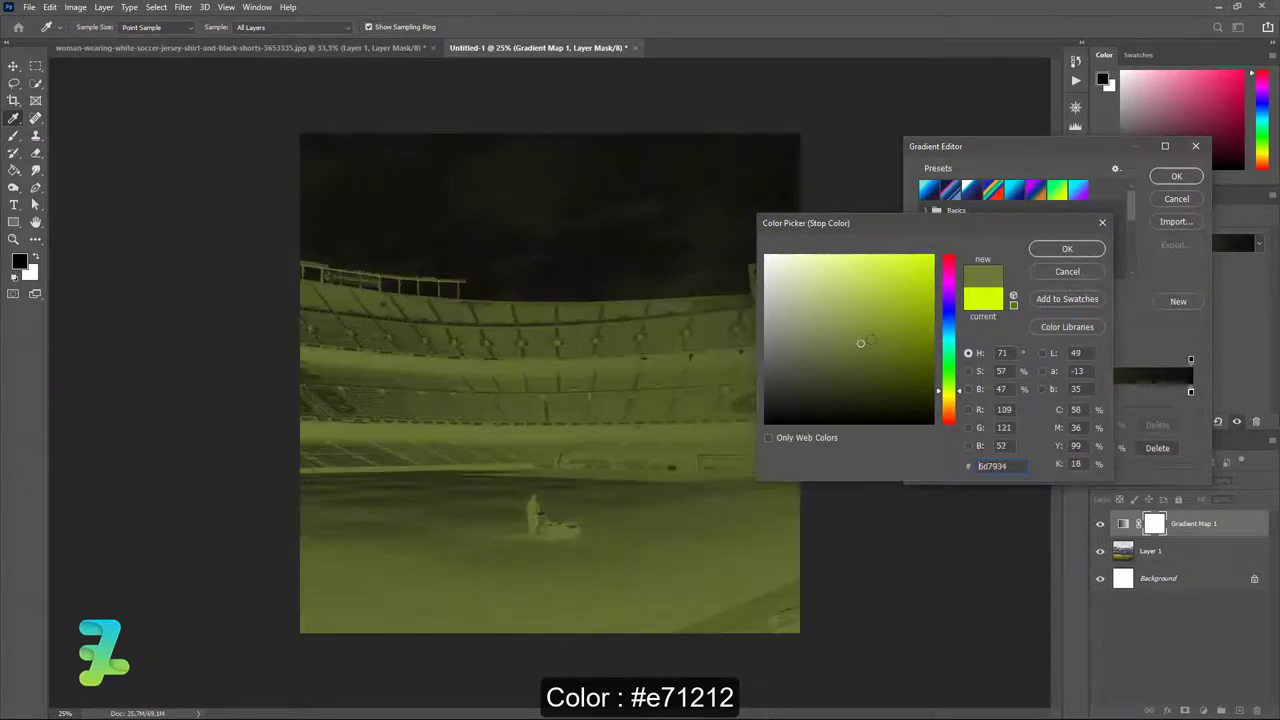
pyautogui.moveTo(851, 315); pyautogui.dragTo(883, 329)
pyautogui.click(975, 298)
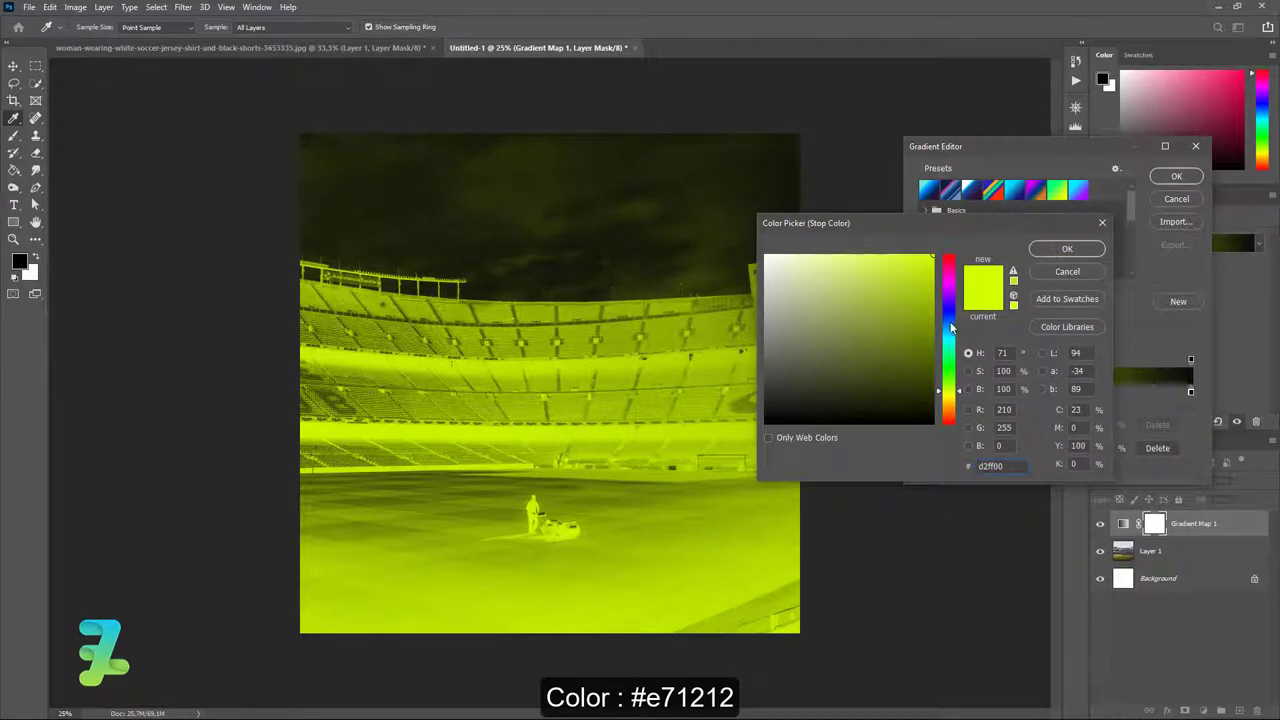
pyautogui.moveTo(951, 326); pyautogui.dragTo(950, 270)
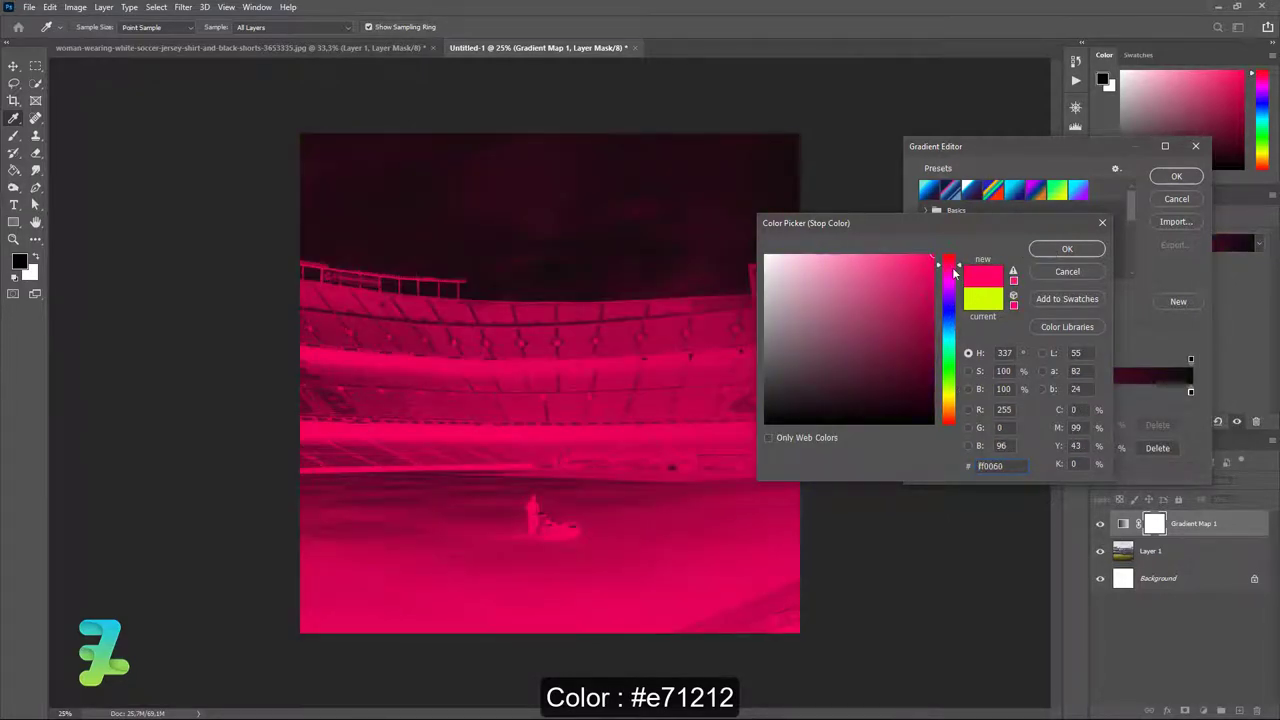
pyautogui.moveTo(955, 272)
pyautogui.mouseDown()
pyautogui.moveTo(952, 255)
pyautogui.moveTo(909, 291)
pyautogui.moveTo(922, 269)
pyautogui.mouseUp()
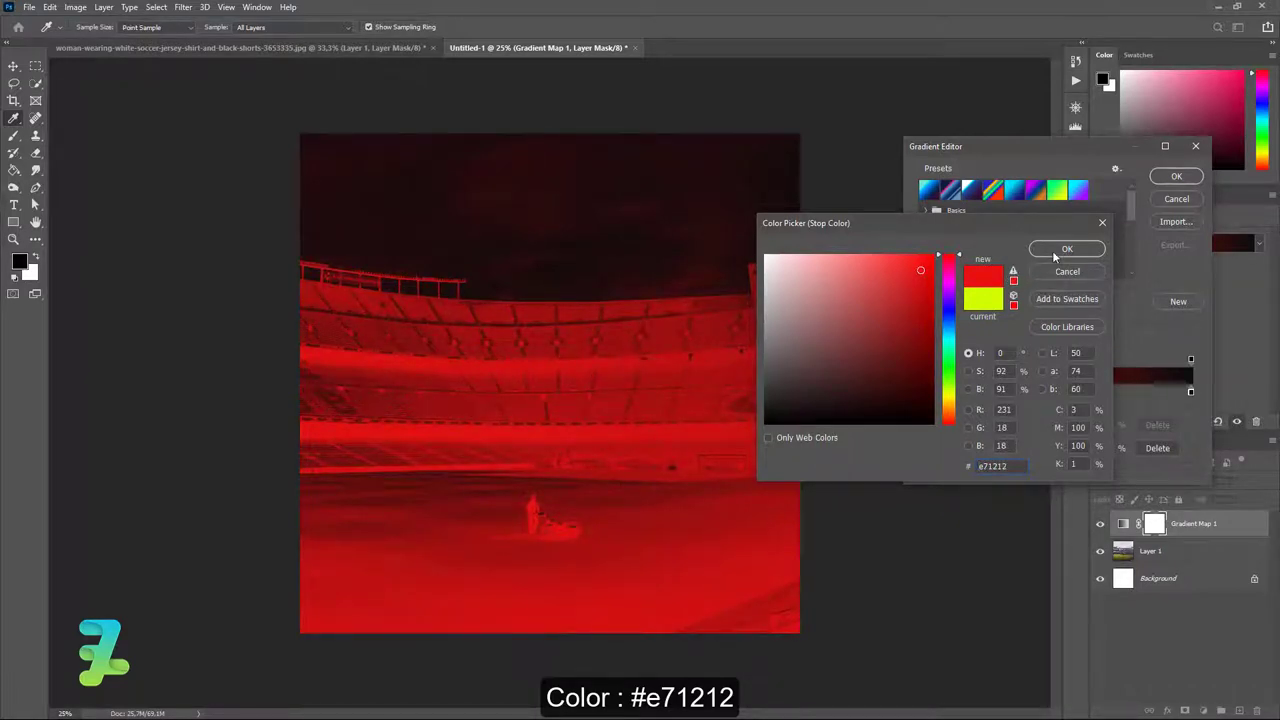
pyautogui.click(1052, 250)
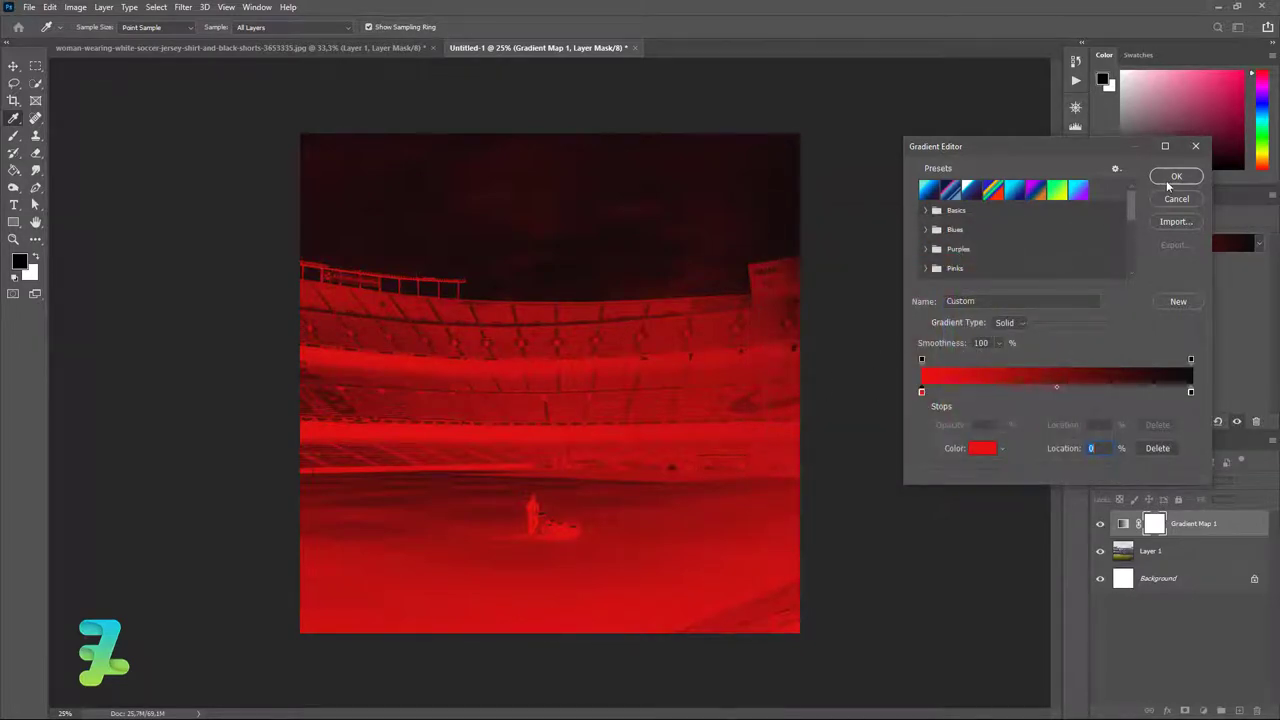
# - Keep the right stop black, move it to location 90, and confirm the gradient
pyautogui.click(1191, 391)
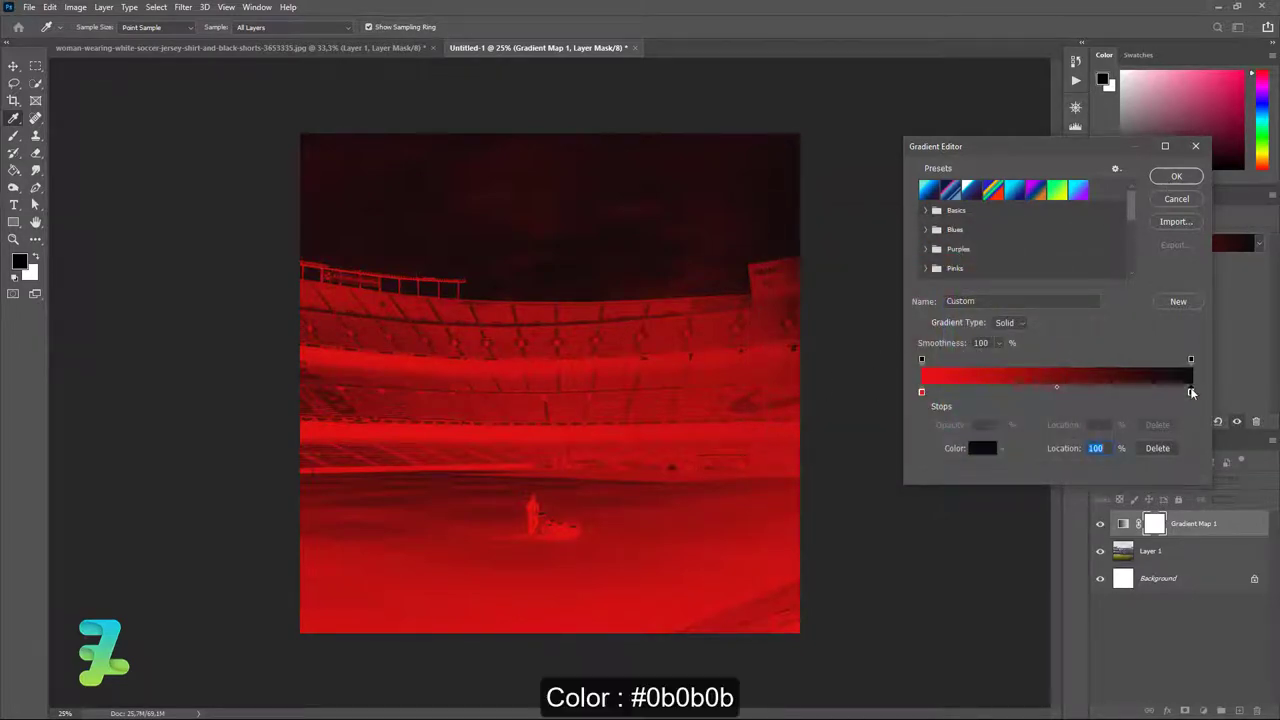
pyautogui.doubleClick(1191, 391)
pyautogui.click(1067, 249)
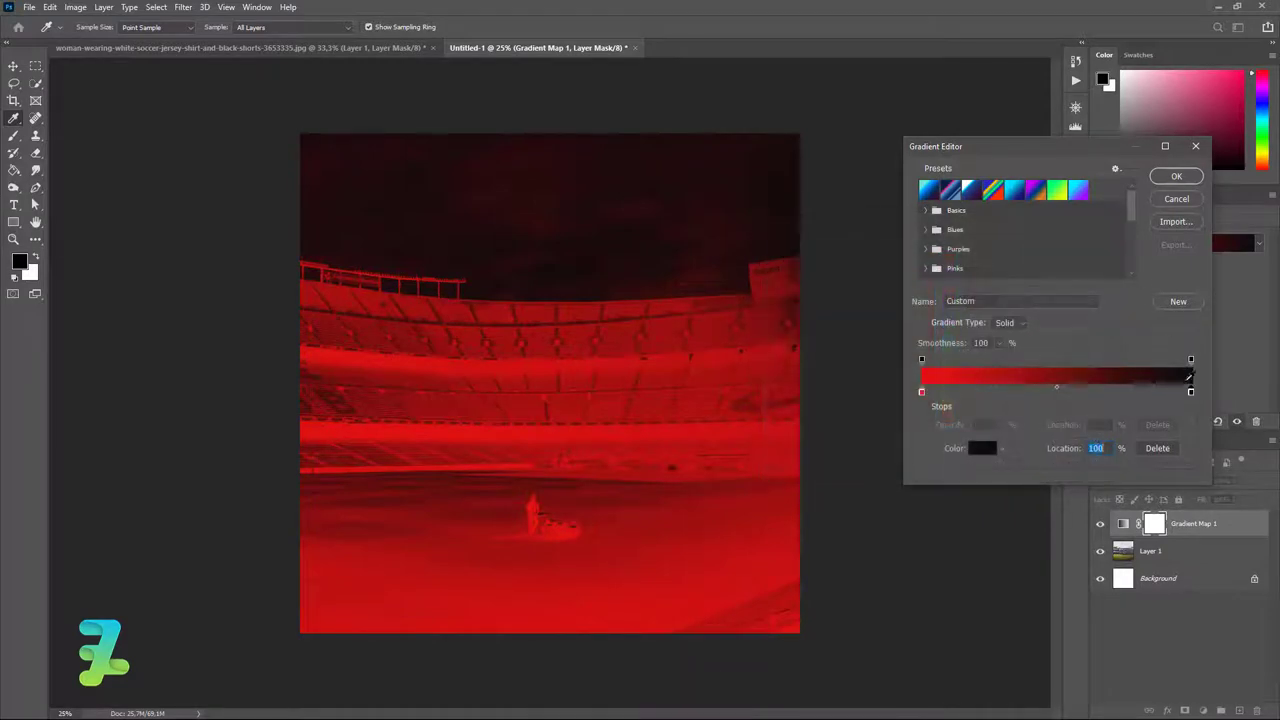
pyautogui.moveTo(1191, 392); pyautogui.dragTo(1165, 391)
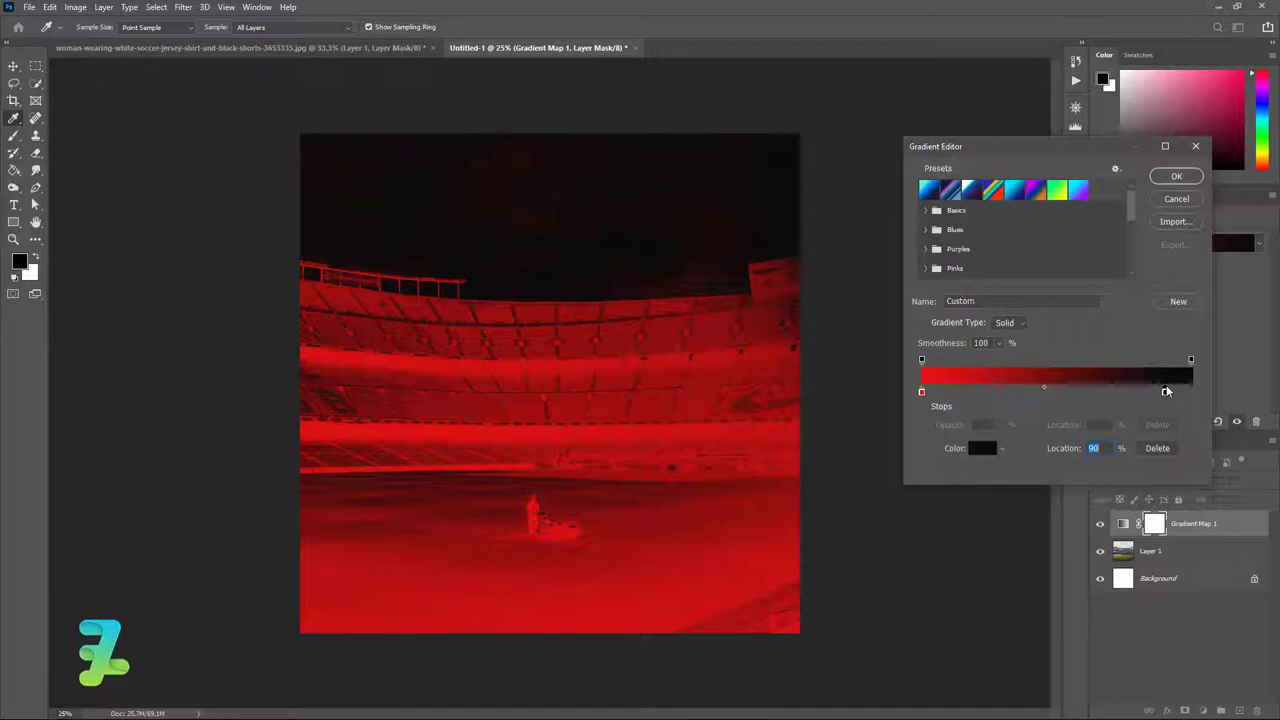
pyautogui.click(1178, 177)
# - Clip the gradient map to the stadium layer and give the stadium a 5.2 px Gaussian Blur
pyautogui.rightClick(1228, 525)
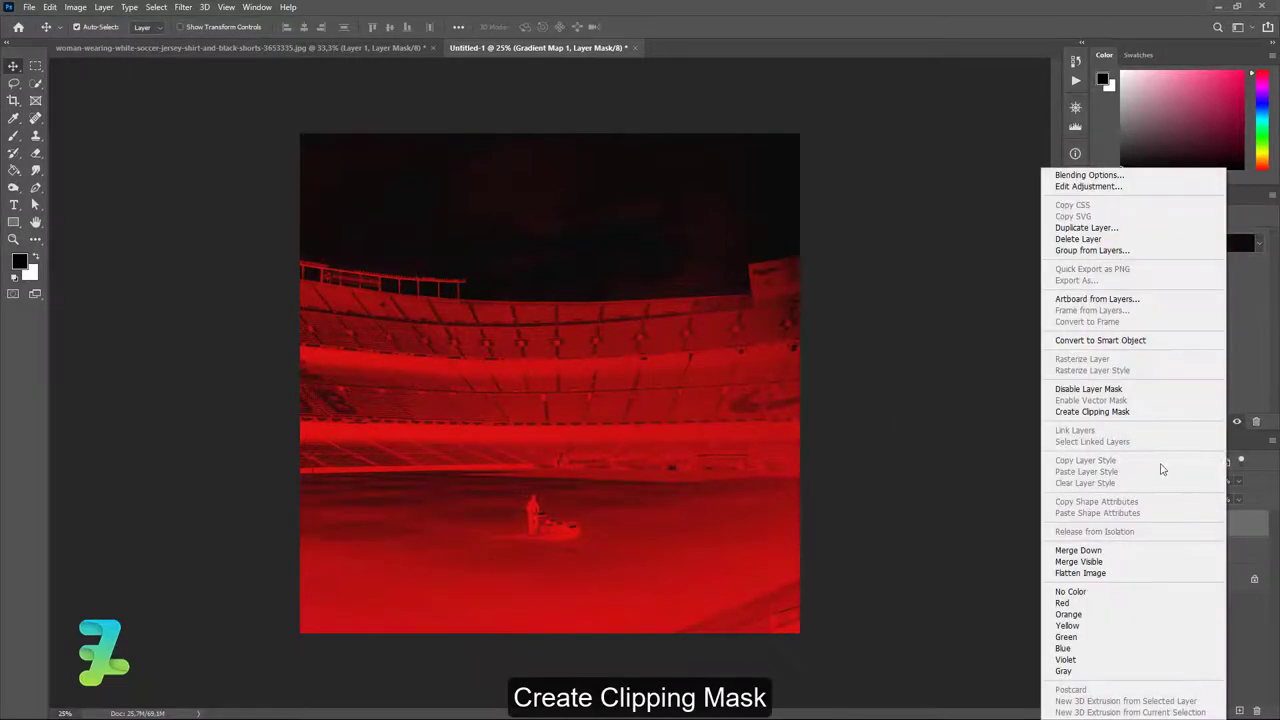
pyautogui.click(1135, 416)
pyautogui.click(542, 262)
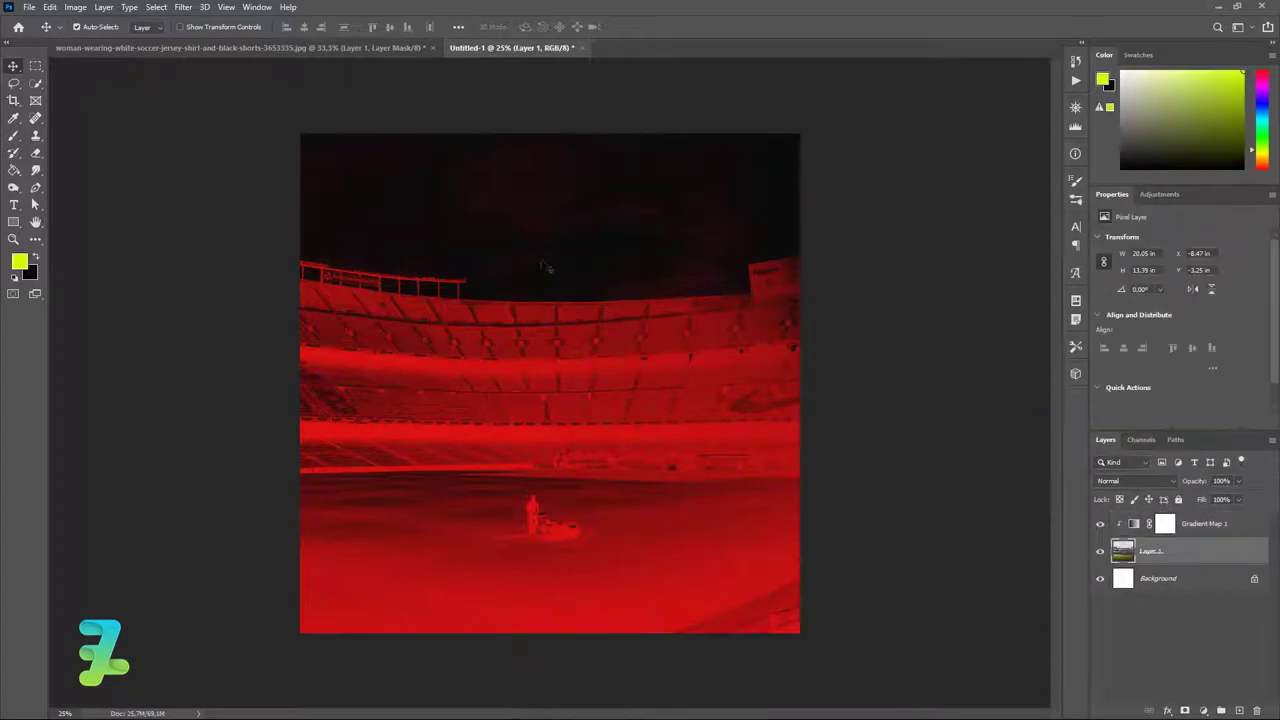
pyautogui.click(183, 7)
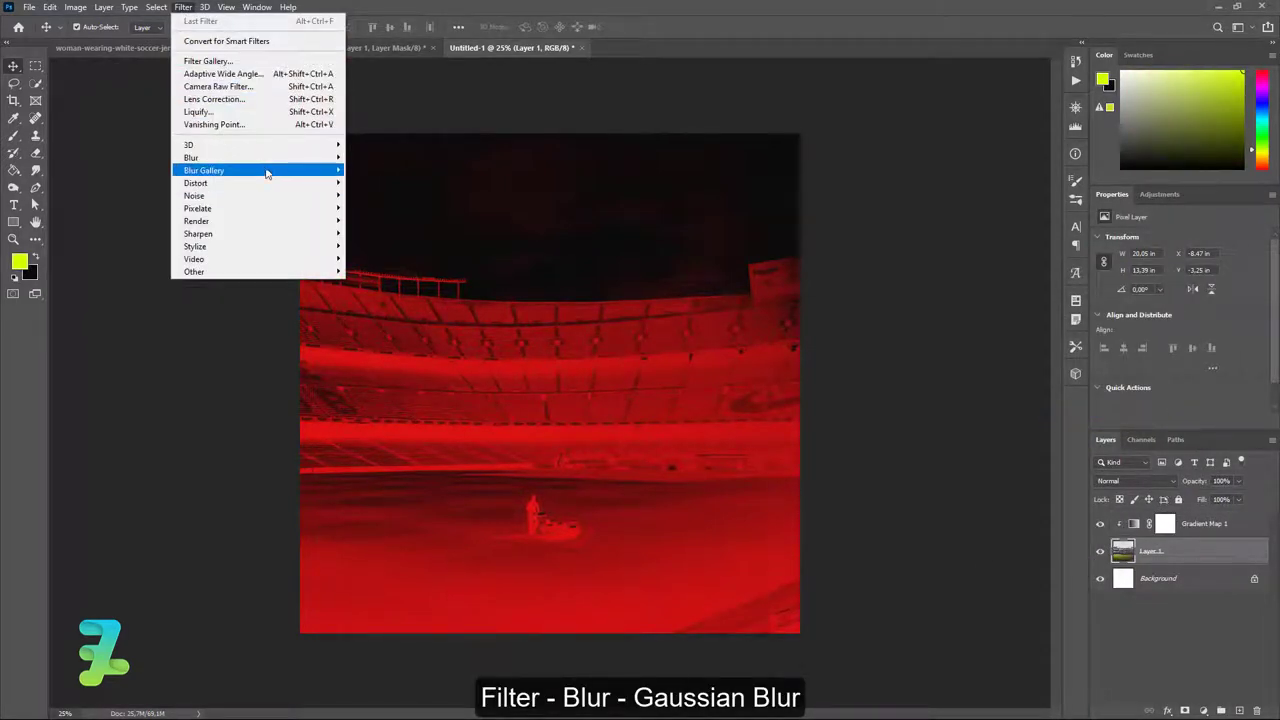
pyautogui.moveTo(191, 157)
pyautogui.click(381, 208)
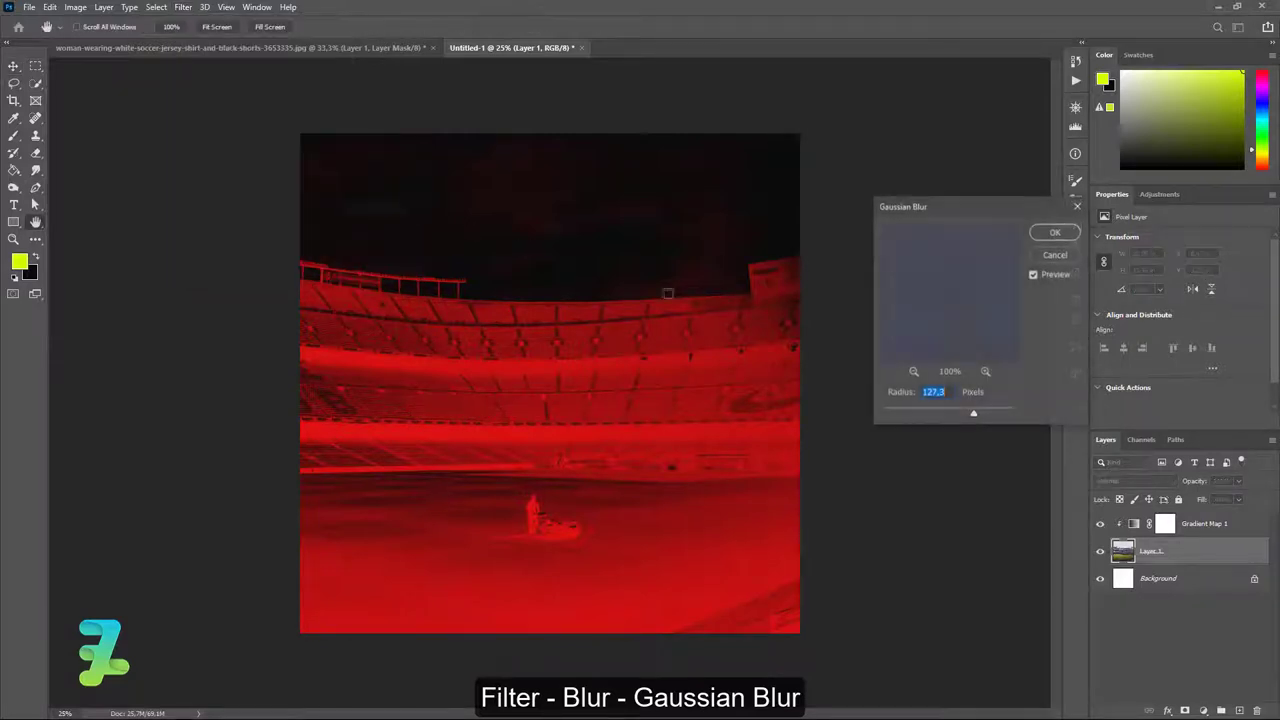
pyautogui.moveTo(960, 411); pyautogui.dragTo(958, 413)
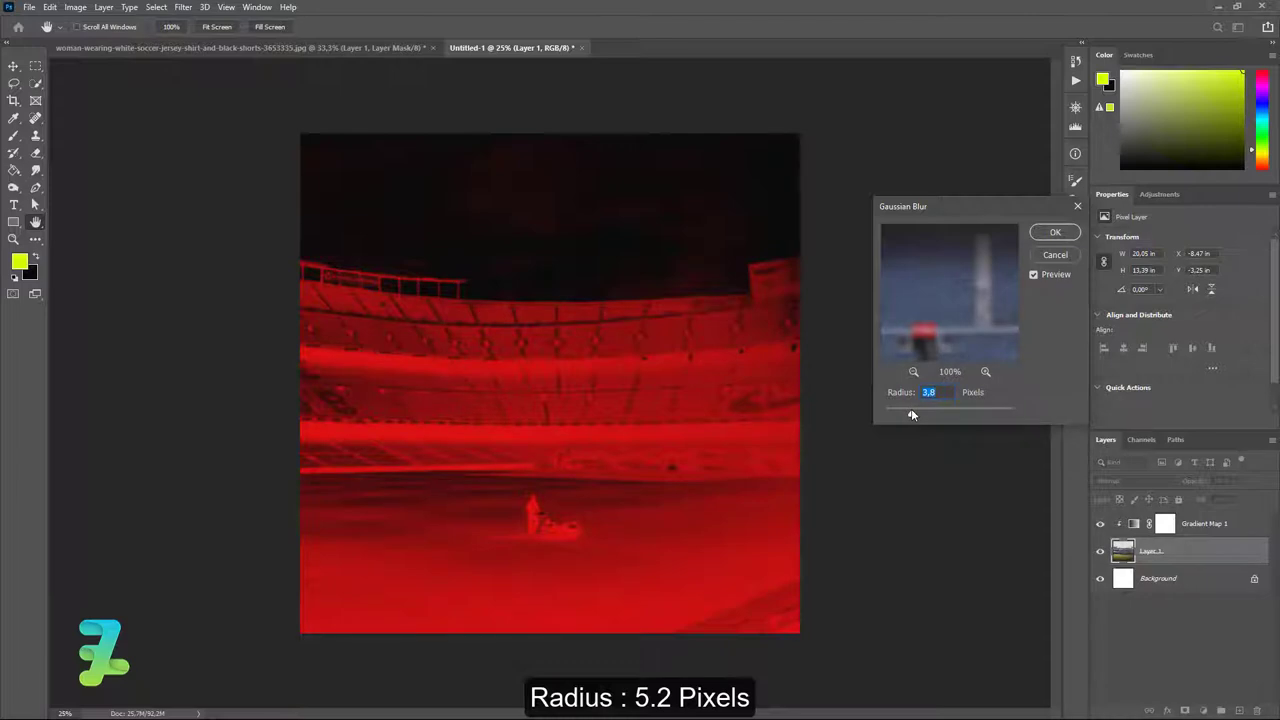
pyautogui.moveTo(911, 414); pyautogui.dragTo(920, 416)
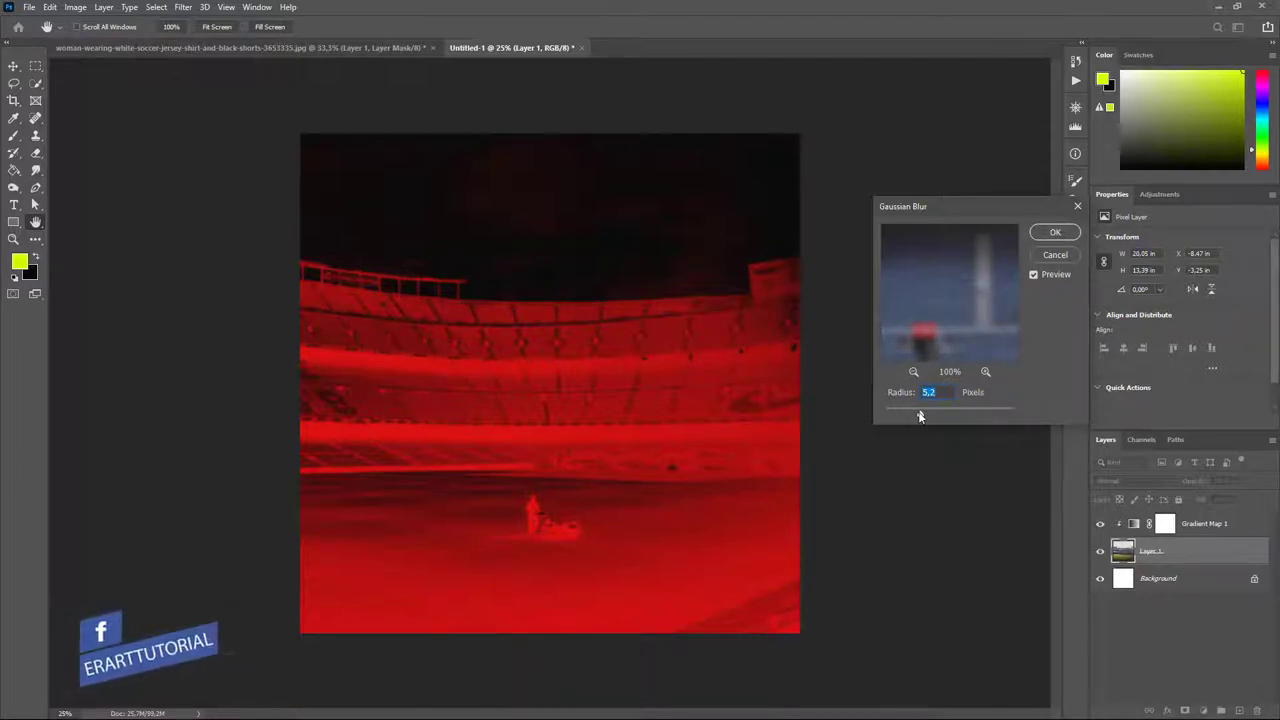
pyautogui.click(1050, 236)
# - Copy the cut-out woman into the stadium poster above the Gradient Map, with its clipping released
pyautogui.click(284, 46)
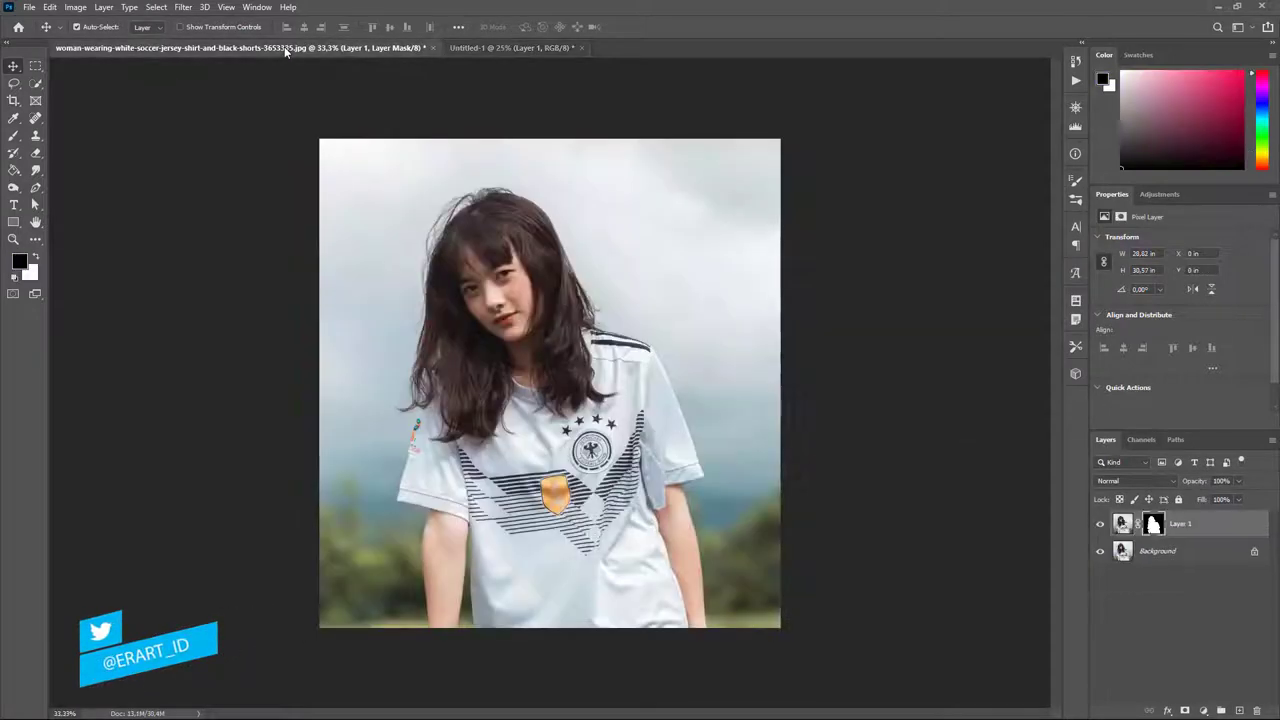
pyautogui.rightClick(284, 47)
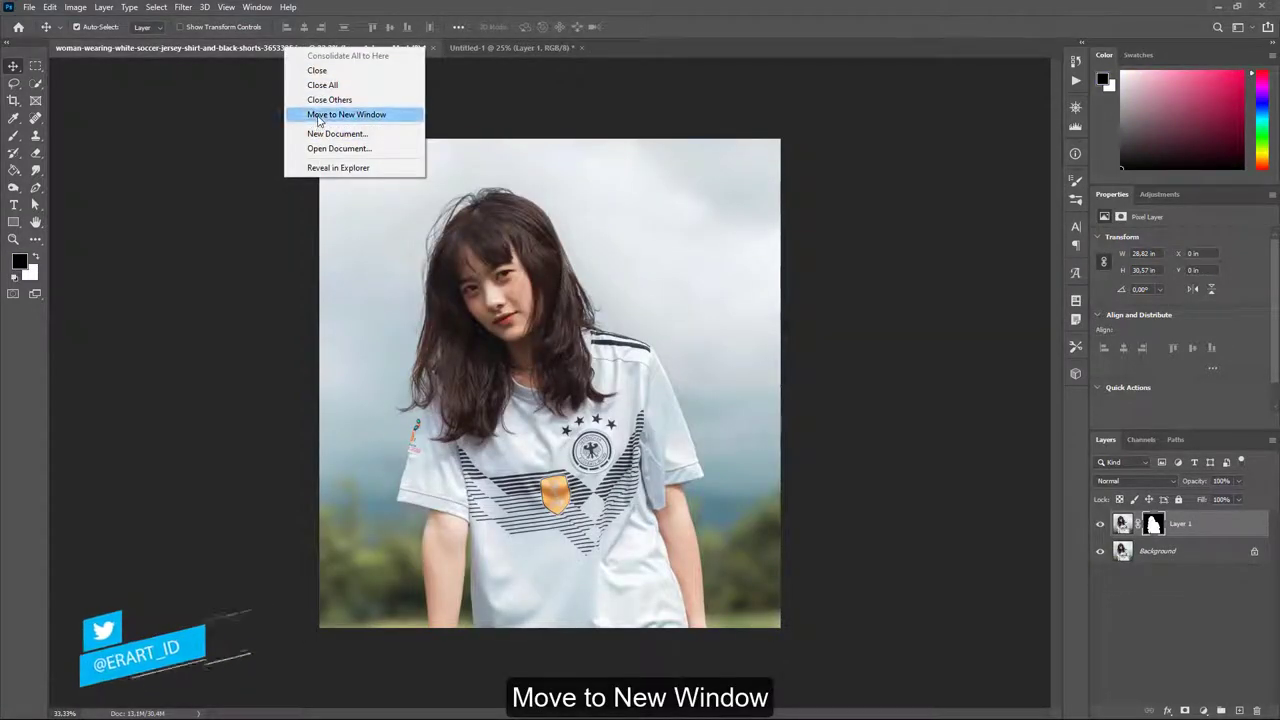
pyautogui.click(317, 114)
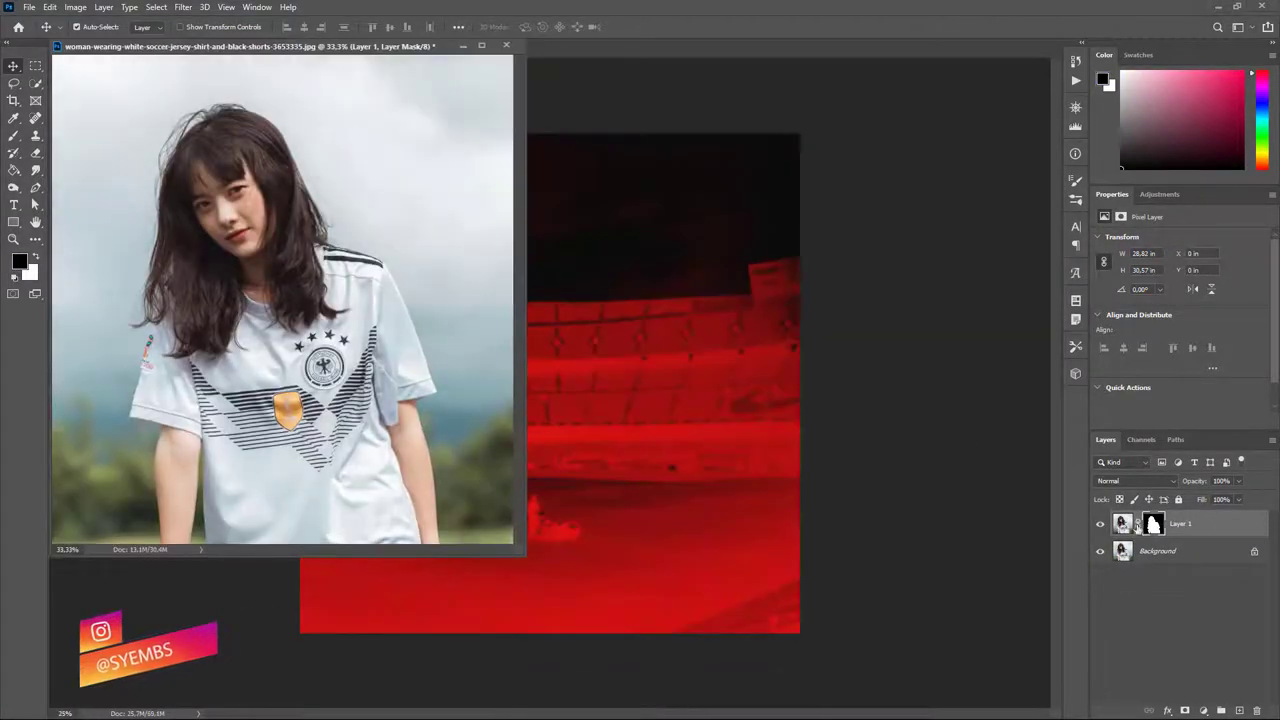
pyautogui.moveTo(1152, 522); pyautogui.dragTo(672, 400)
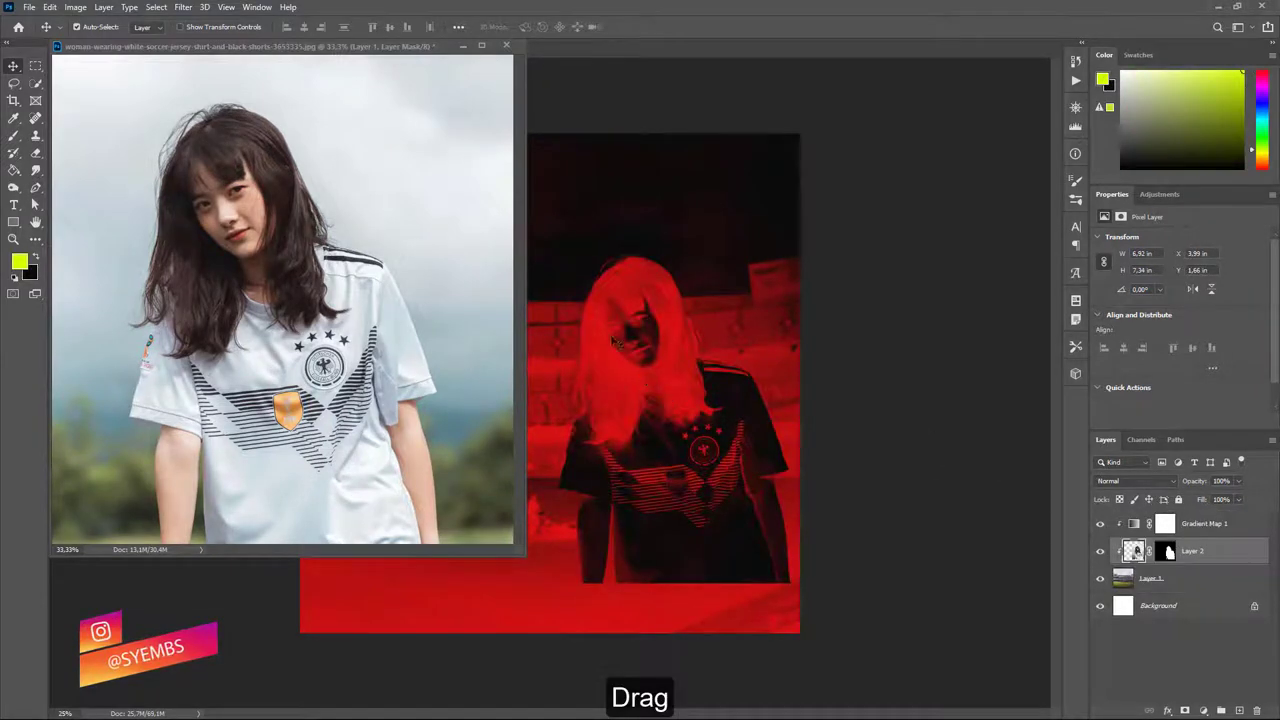
pyautogui.moveTo(1140, 552); pyautogui.dragTo(1140, 518)
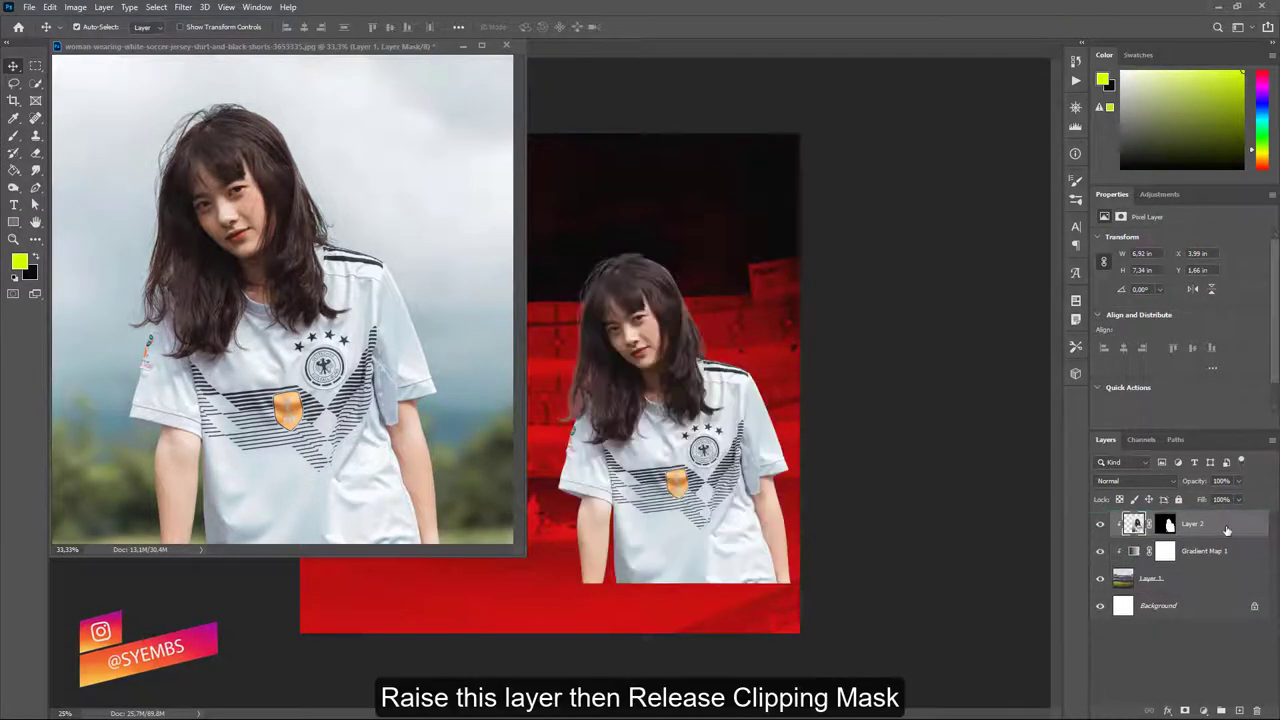
pyautogui.rightClick(1226, 528)
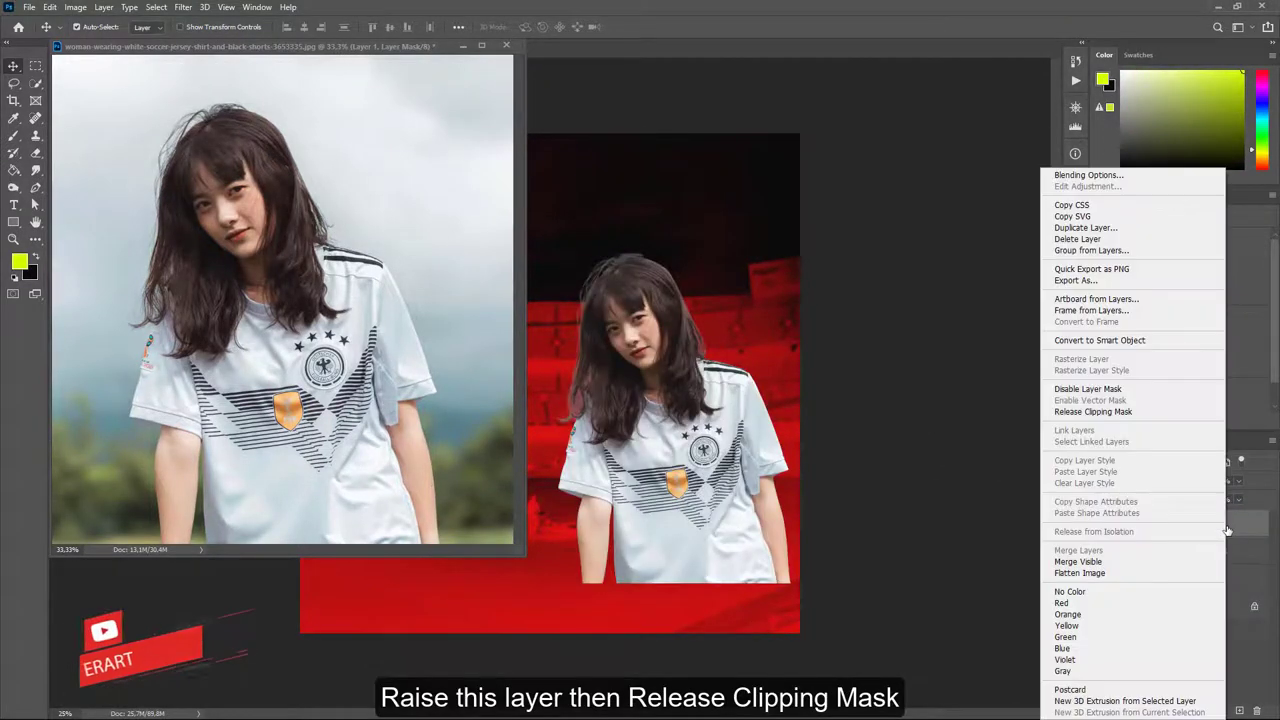
pyautogui.click(1093, 412)
pyautogui.moveTo(175, 50)
pyautogui.mouseDown()
pyautogui.moveTo(274, 78)
pyautogui.moveTo(409, 52)
pyautogui.moveTo(400, 47)
pyautogui.mouseUp()
pyautogui.click(117, 48)
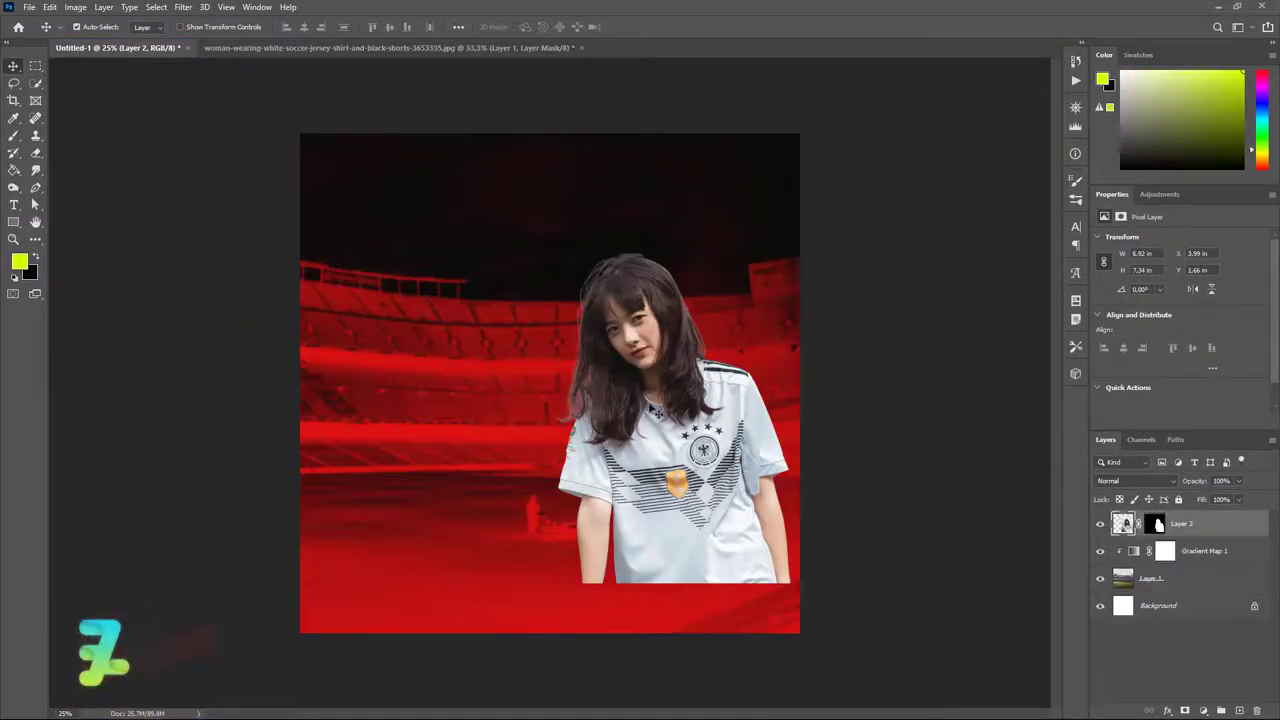
# - Scale the woman to about 102.33% and position her centred at the poster's bottom
pyautogui.moveTo(650, 405); pyautogui.dragTo(538, 447)
pyautogui.hotkey('ctrl', 't')
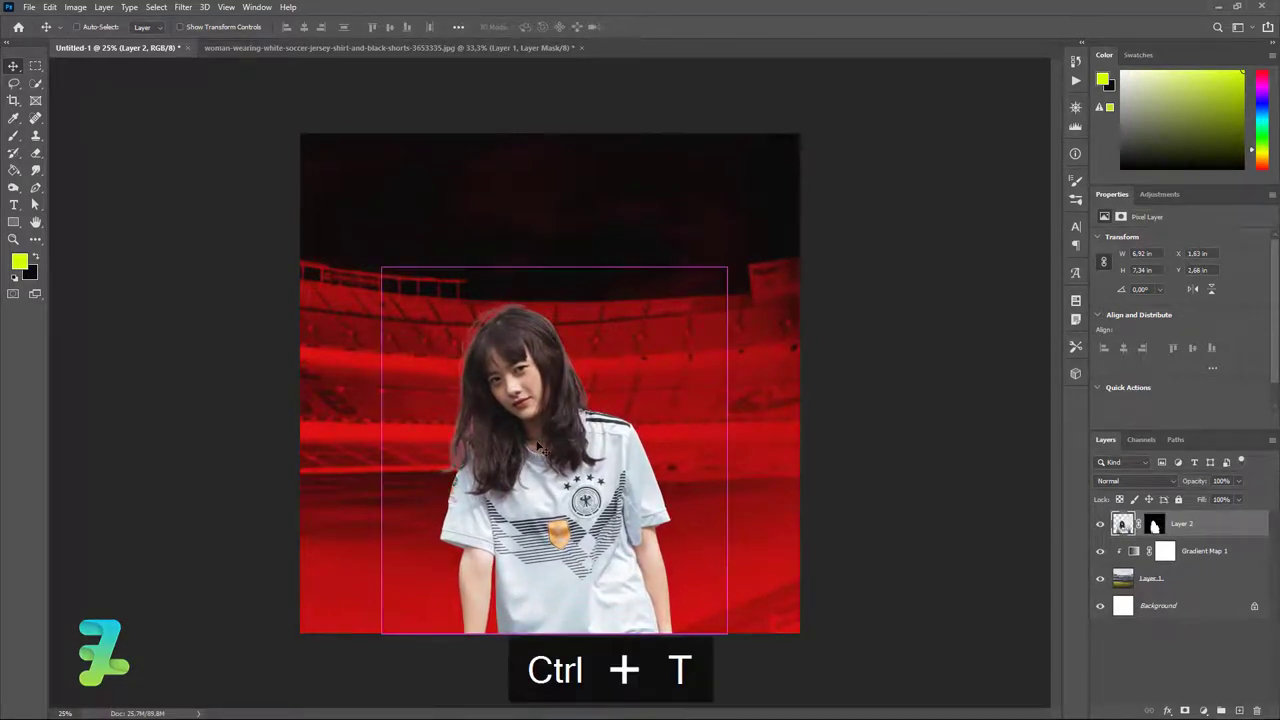
pyautogui.moveTo(727, 267); pyautogui.dragTo(733, 266)
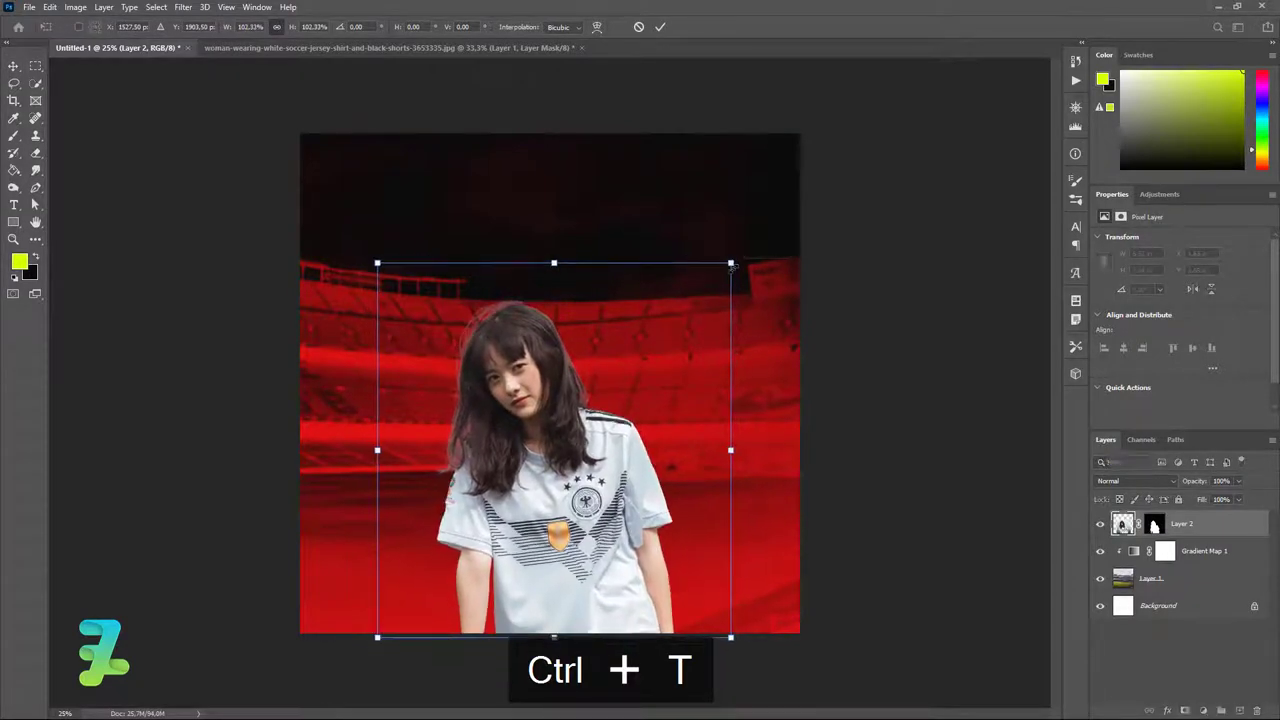
pyautogui.moveTo(527, 390); pyautogui.dragTo(526, 385)
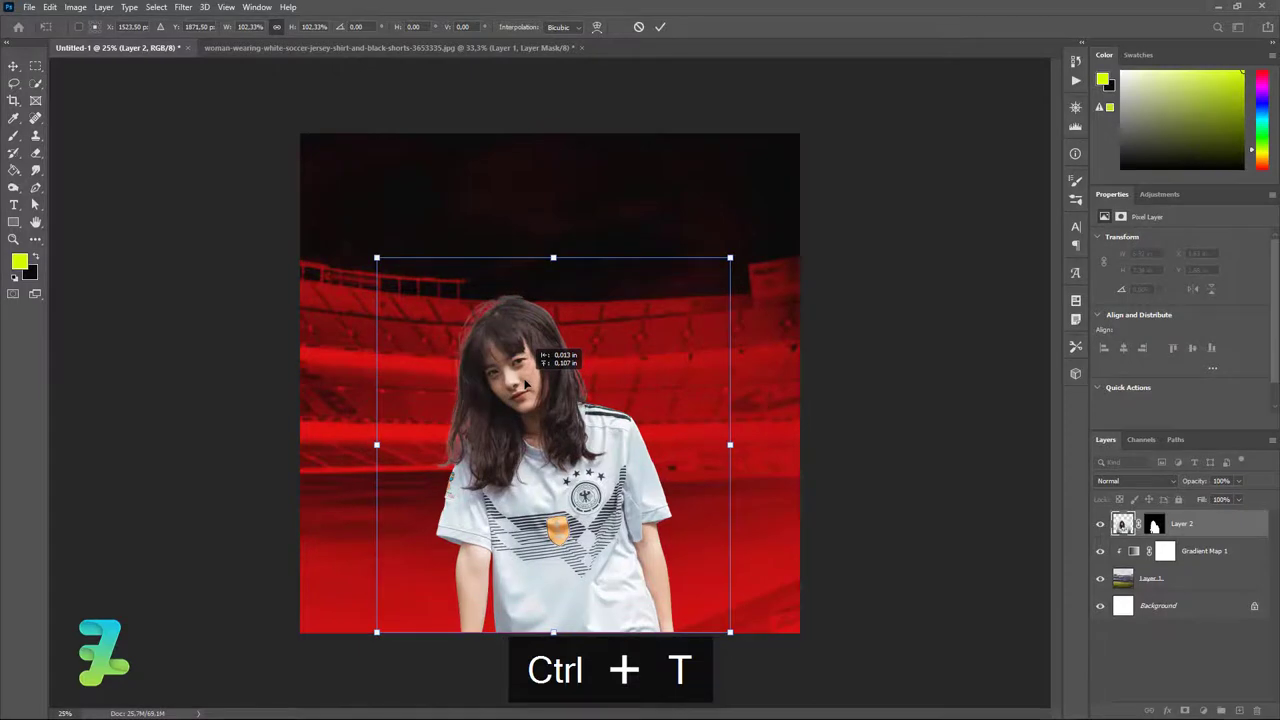
pyautogui.click(14, 68)
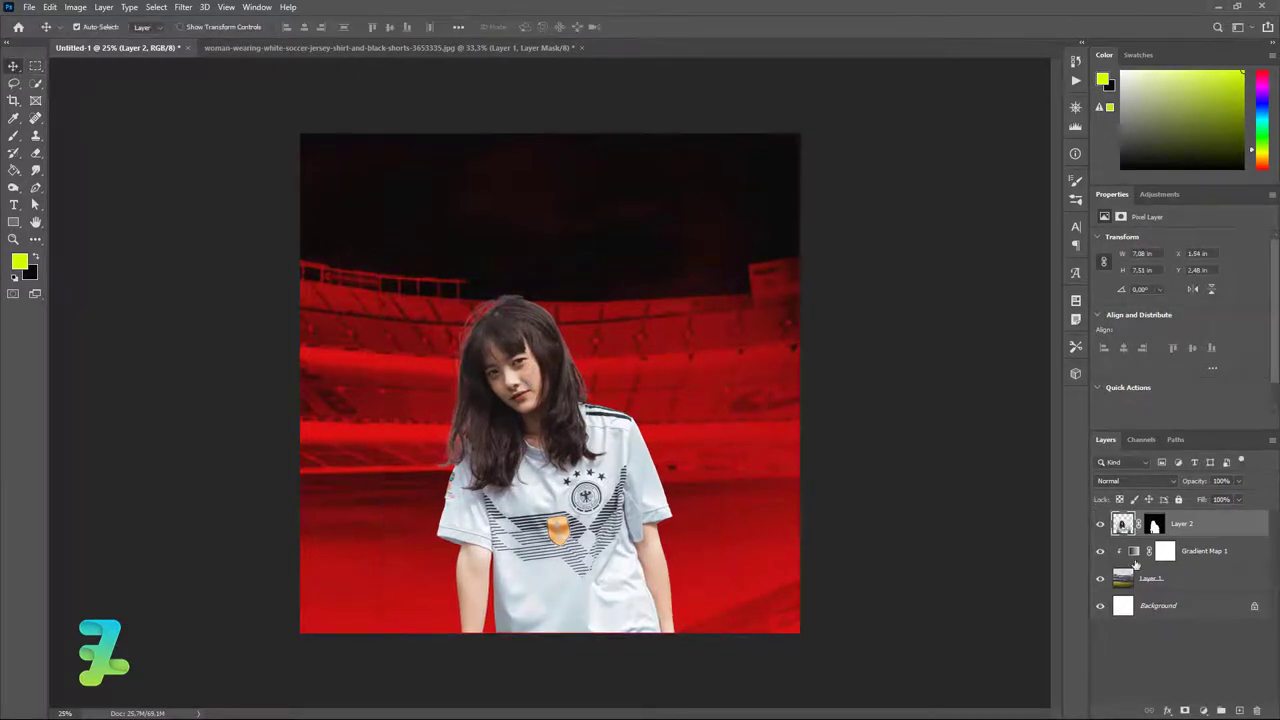
# - Add a clipped Brightness/Contrast adjustment that raises contrast and slightly darkens the woman
pyautogui.click(1203, 710)
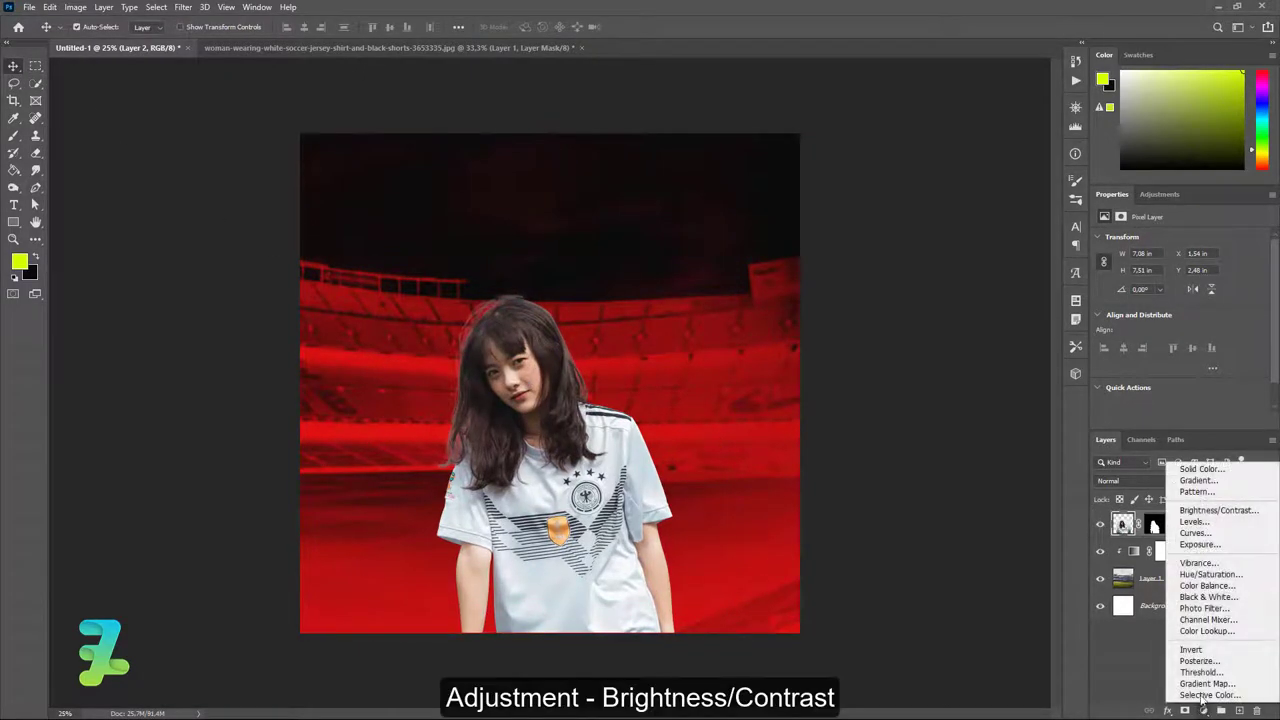
pyautogui.click(1197, 512)
pyautogui.click(1178, 422)
pyautogui.moveTo(1179, 303); pyautogui.dragTo(1220, 301)
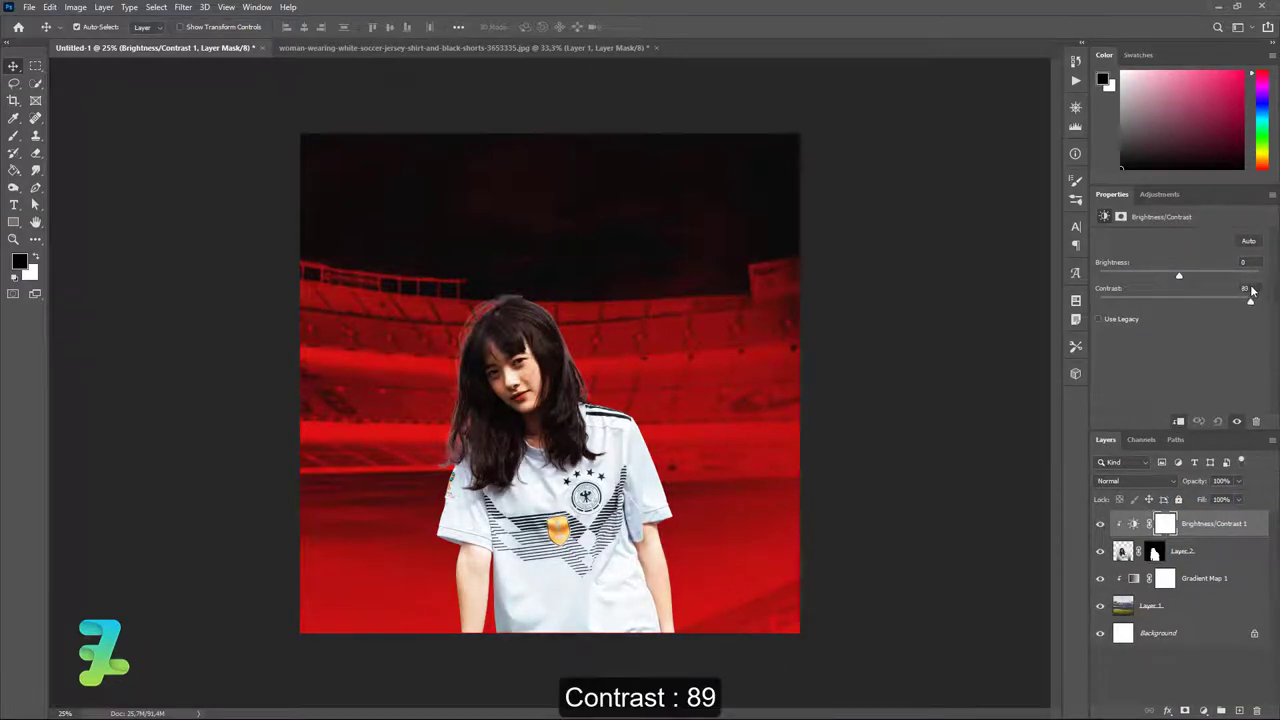
pyautogui.moveTo(1179, 275); pyautogui.dragTo(1170, 279)
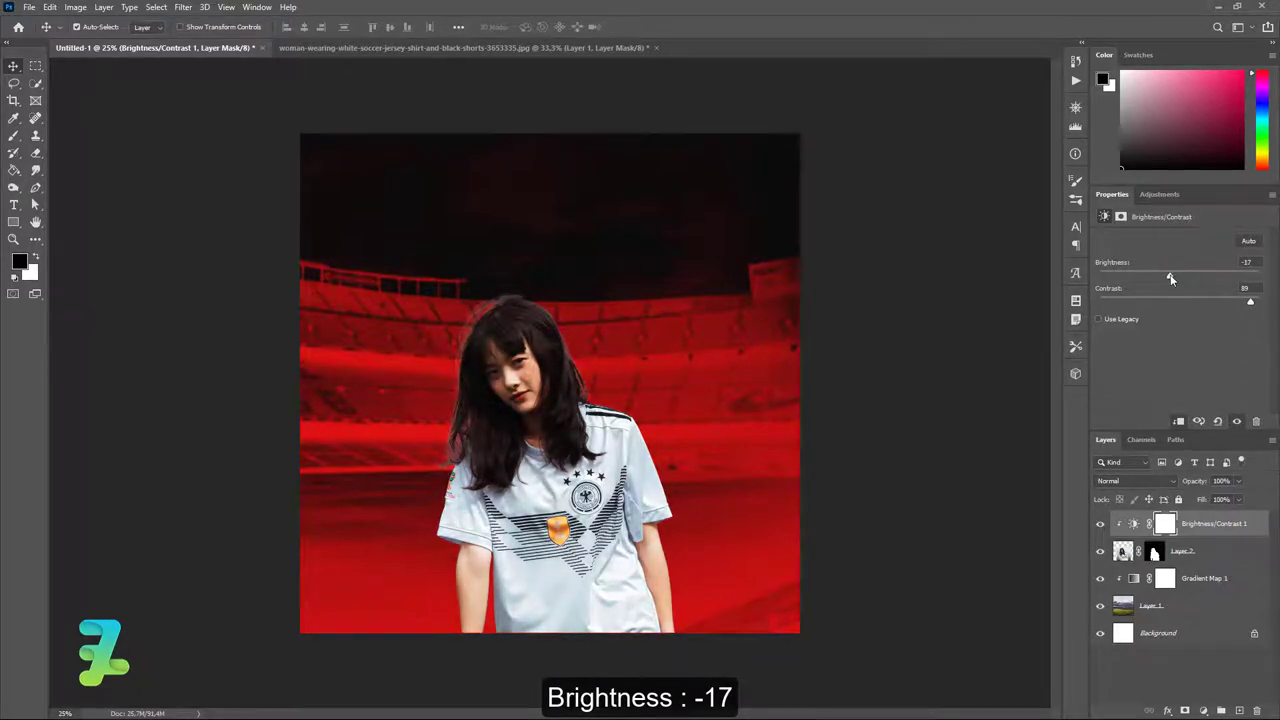
# - Add a clipped Exposure adjustment set to exposure -0.11, offset -0.0042, gamma 0.88
pyautogui.click(1201, 711)
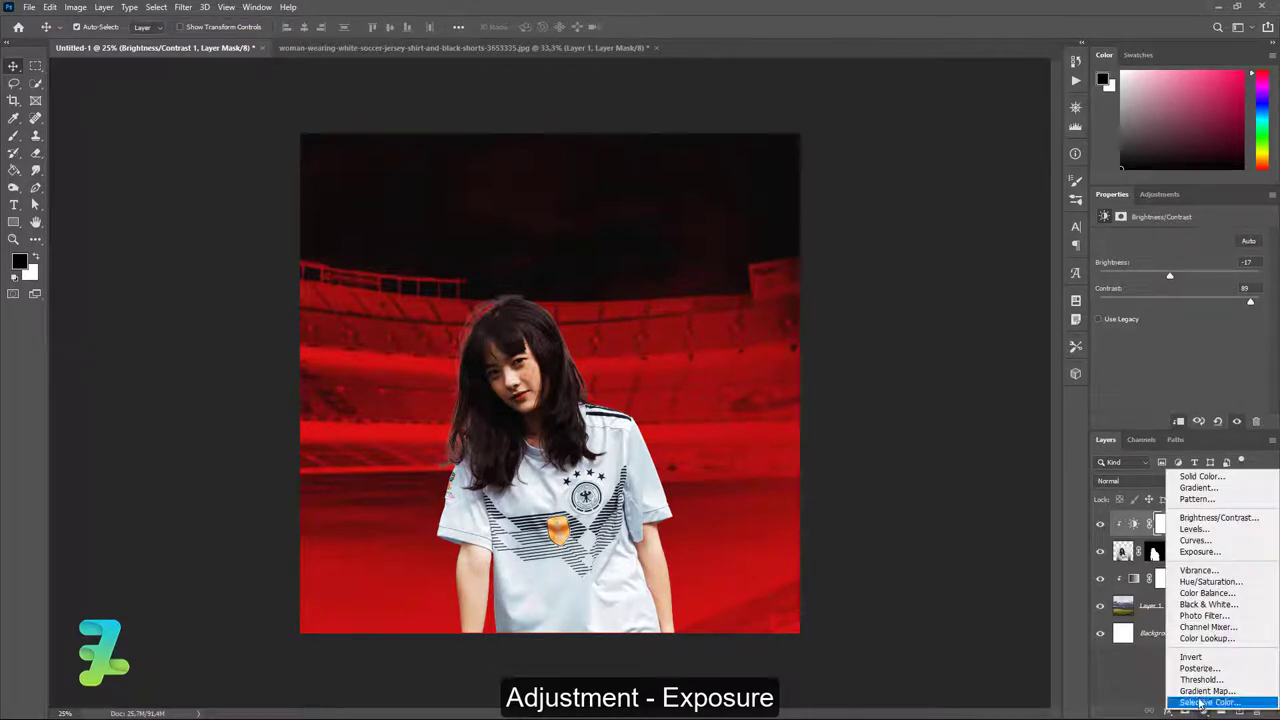
pyautogui.click(1200, 552)
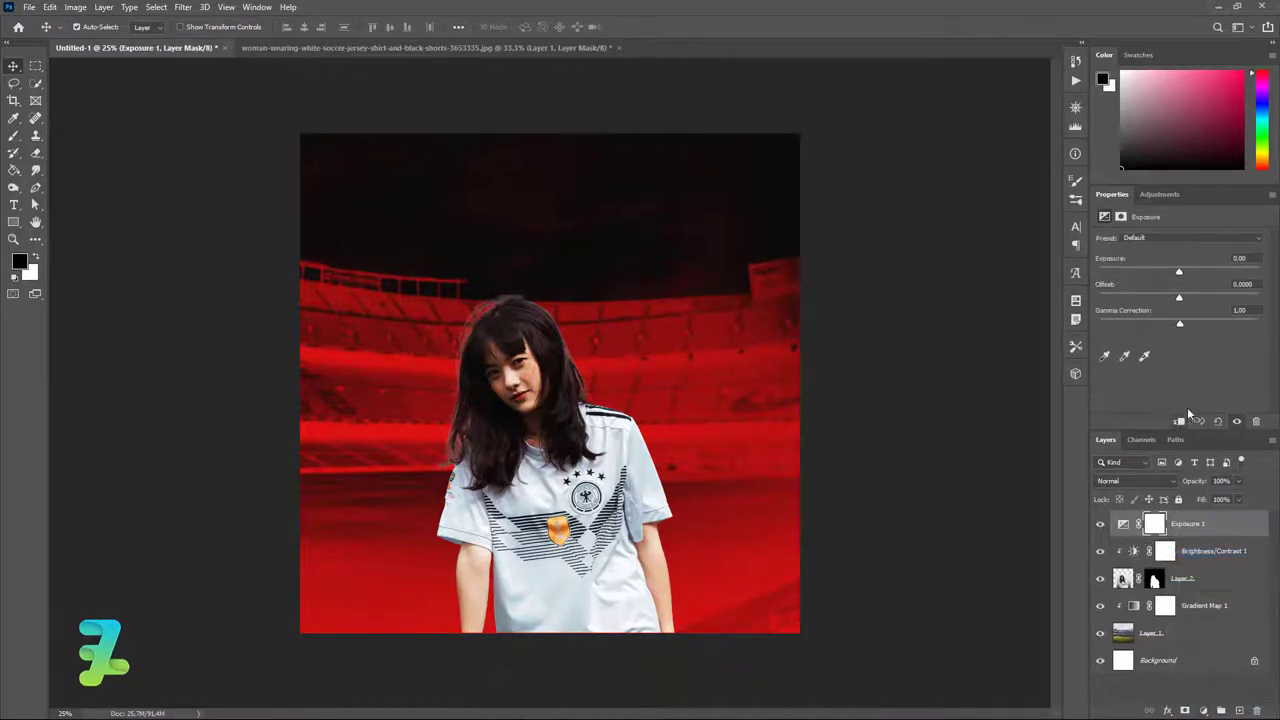
pyautogui.click(1179, 421)
pyautogui.moveTo(1181, 272); pyautogui.dragTo(1177, 298)
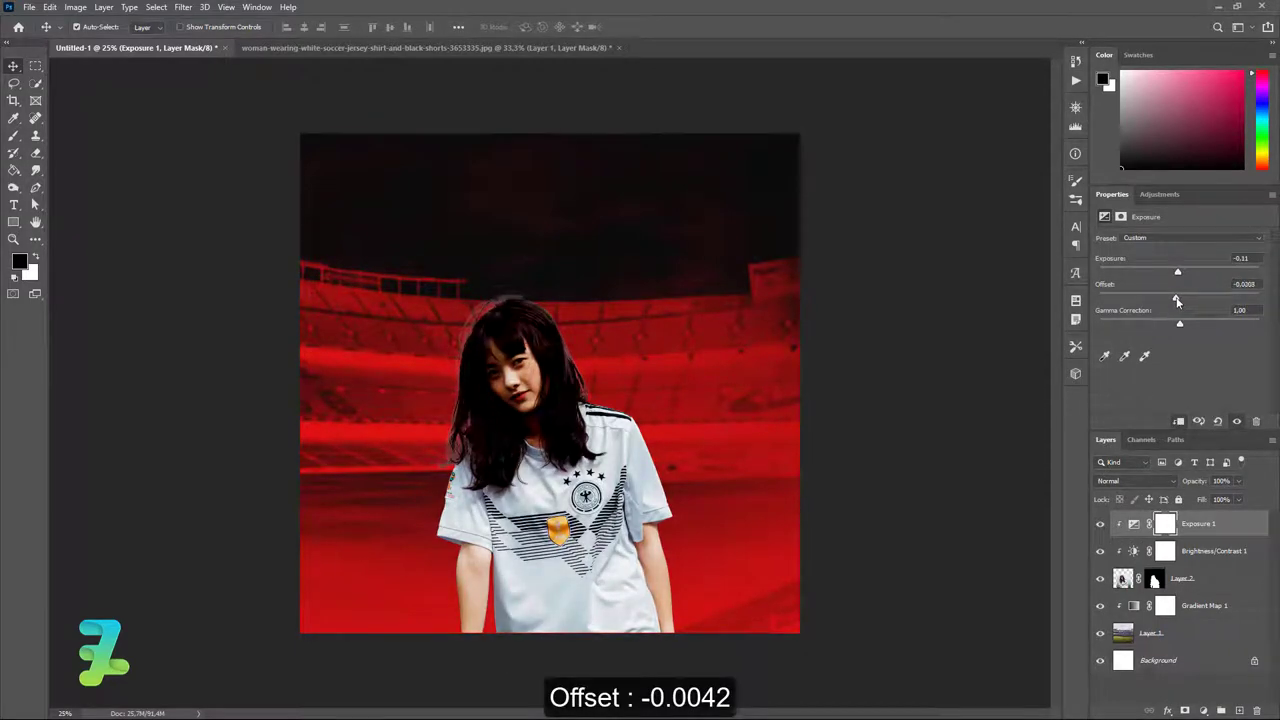
pyautogui.moveTo(1179, 299); pyautogui.dragTo(1197, 325)
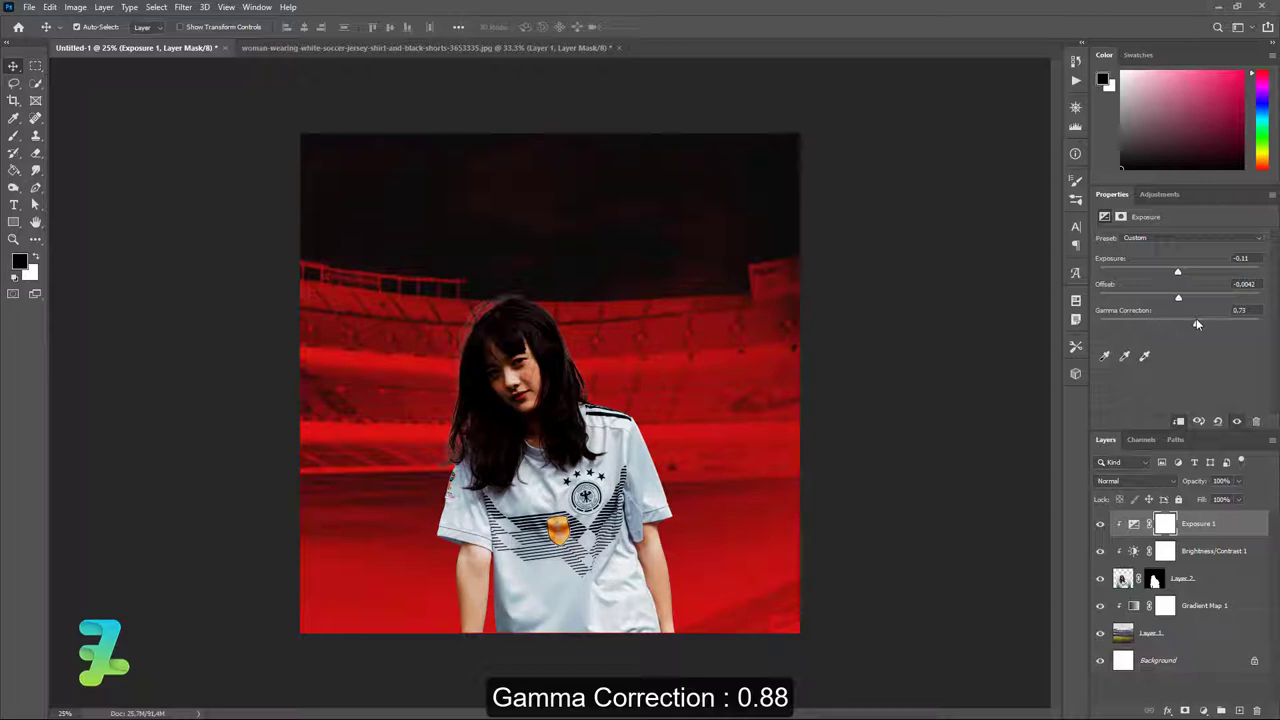
pyautogui.moveTo(1196, 324); pyautogui.dragTo(1188, 323)
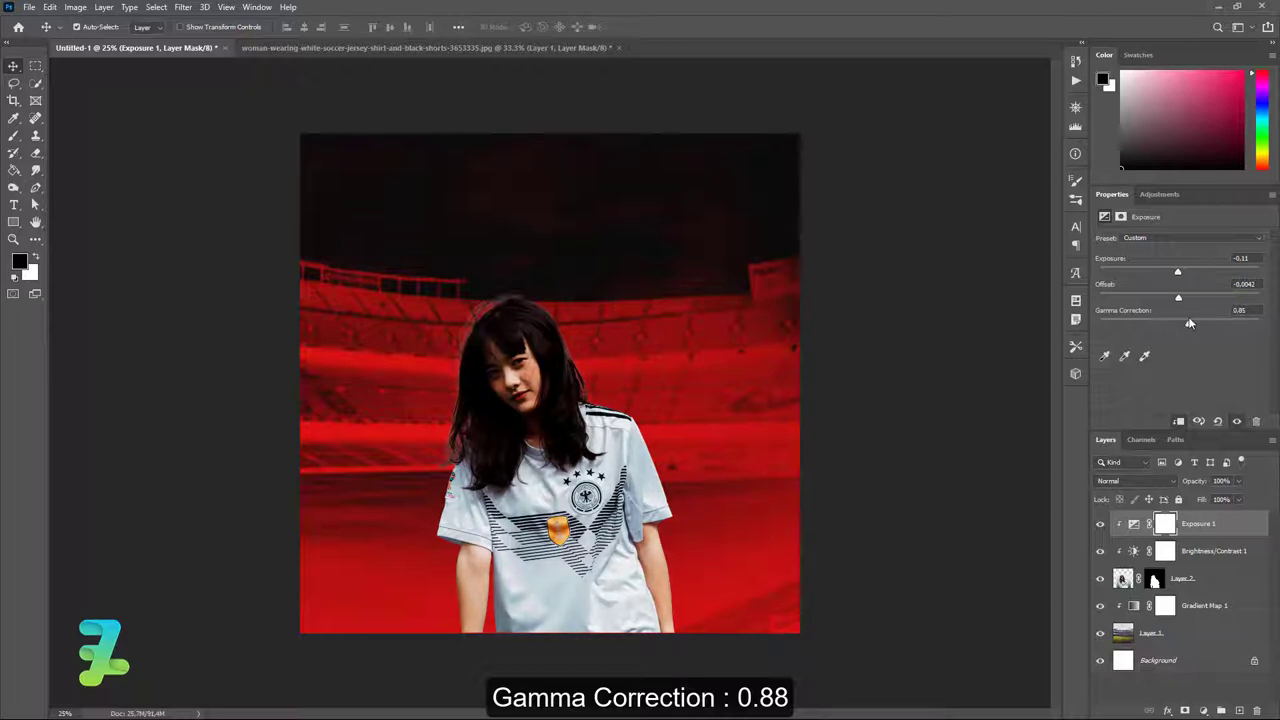
# - Create a new layer clipped to the woman and set the foreground colour to black #000000
pyautogui.click(1240, 710)
pyautogui.rightClick(1213, 521)
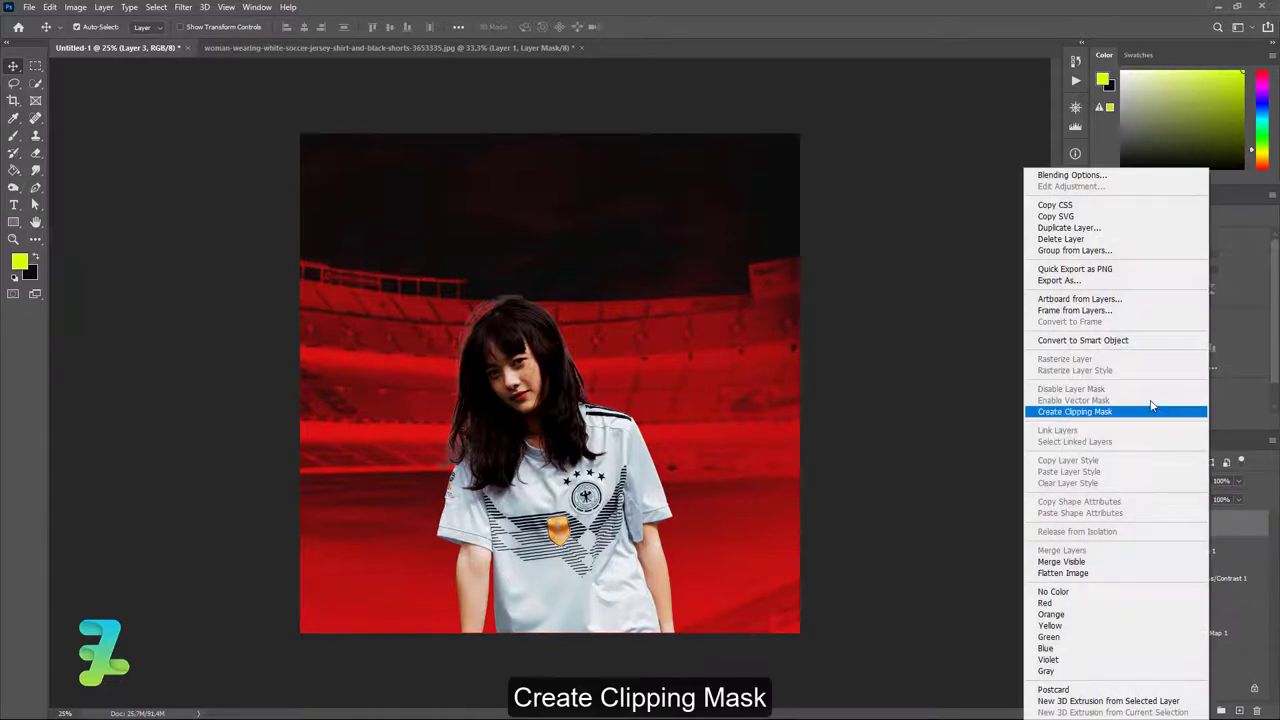
pyautogui.click(1136, 414)
pyautogui.click(36, 257)
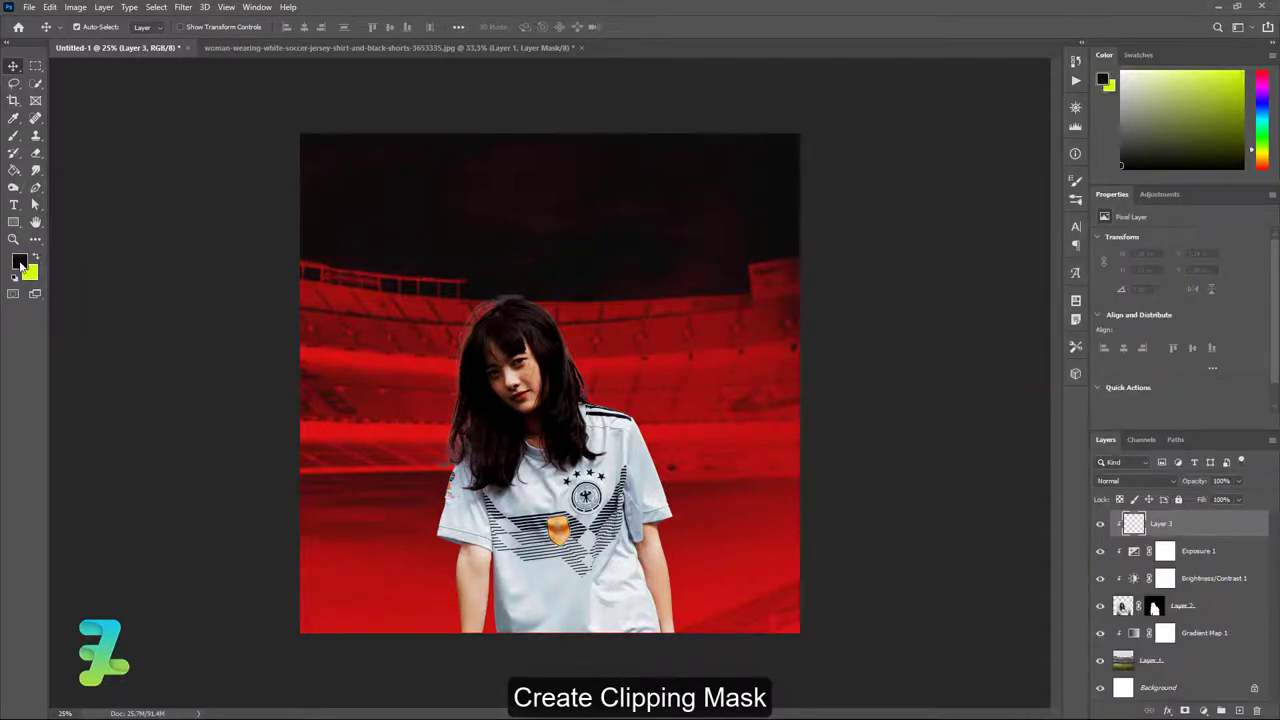
pyautogui.write('000000')
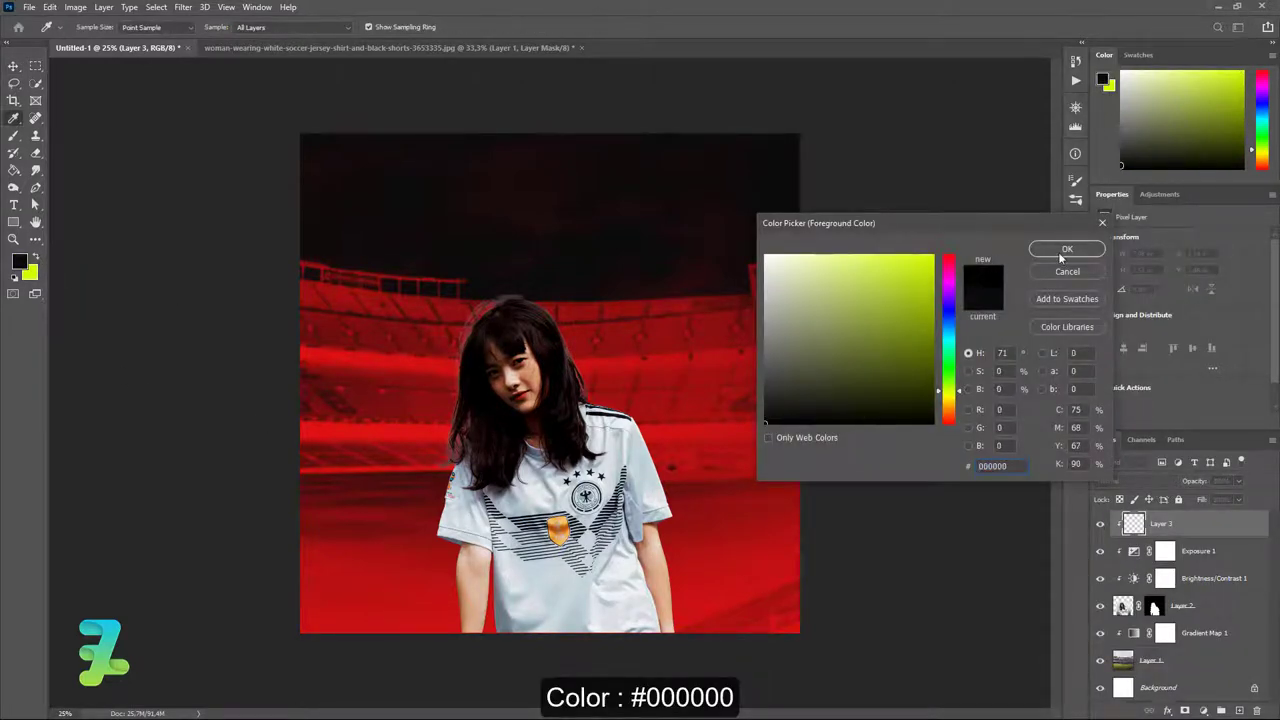
pyautogui.click(1066, 249)
# - Paint soft black shading along the woman's lower body with a 1102 px brush at 71% opacity
pyautogui.press('b')
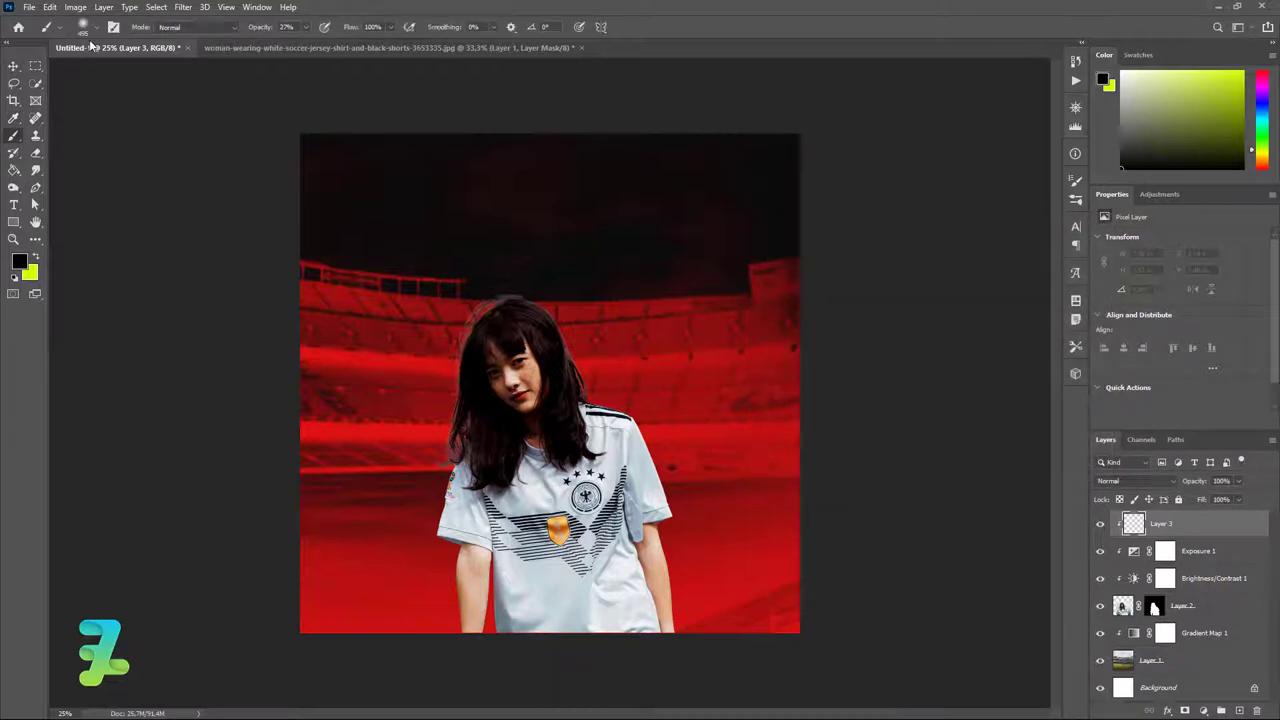
pyautogui.click(98, 27)
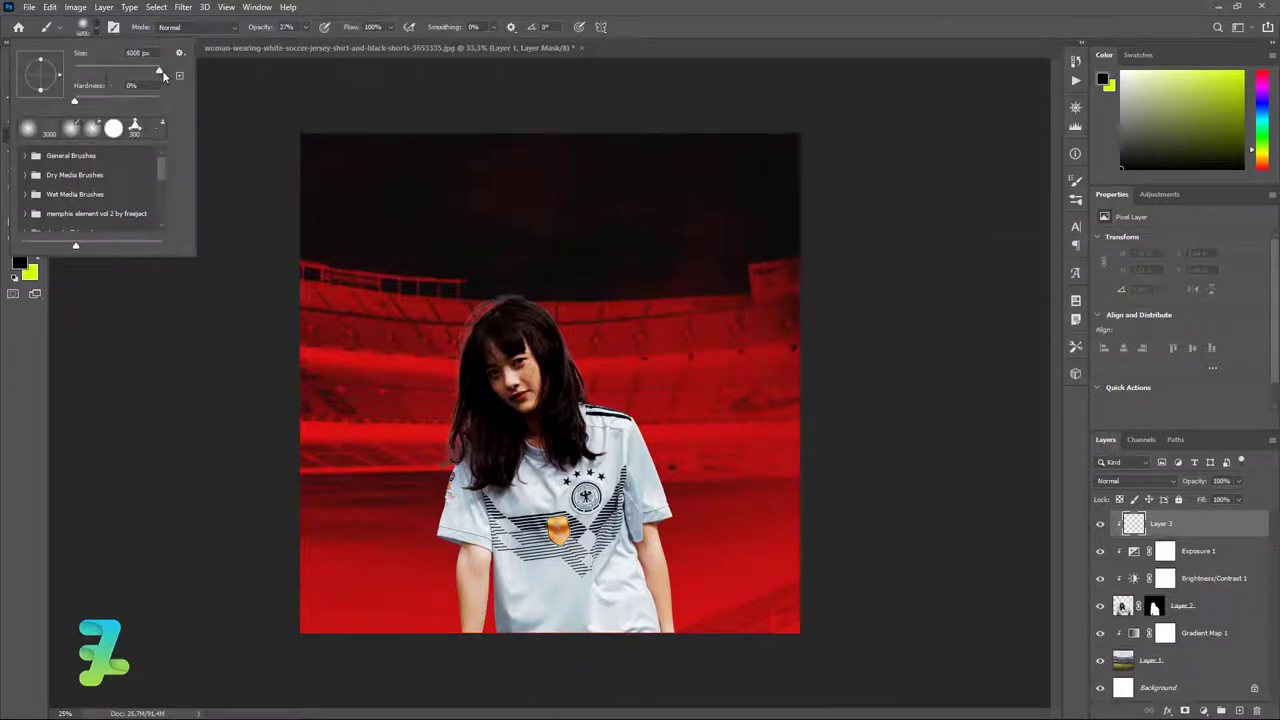
pyautogui.press('Return')
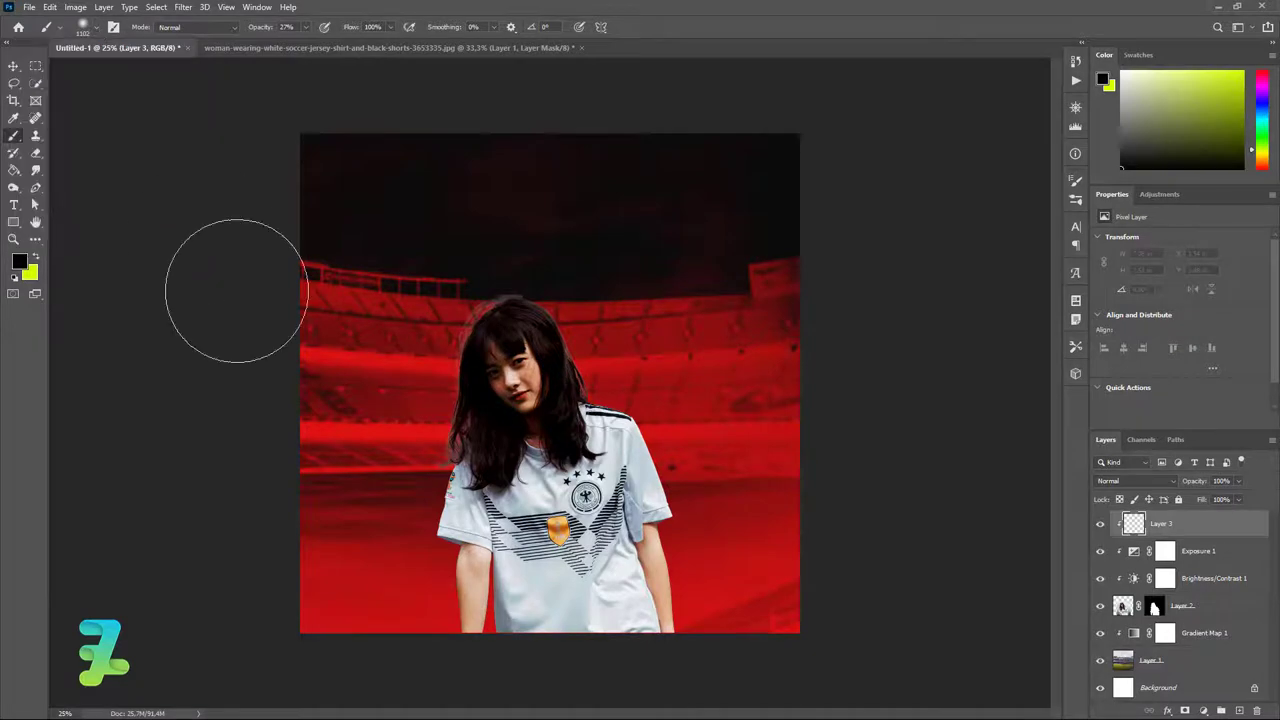
pyautogui.moveTo(637, 700)
pyautogui.mouseDown()
pyautogui.moveTo(686, 671)
pyautogui.moveTo(557, 686)
pyautogui.moveTo(643, 686)
pyautogui.mouseUp()
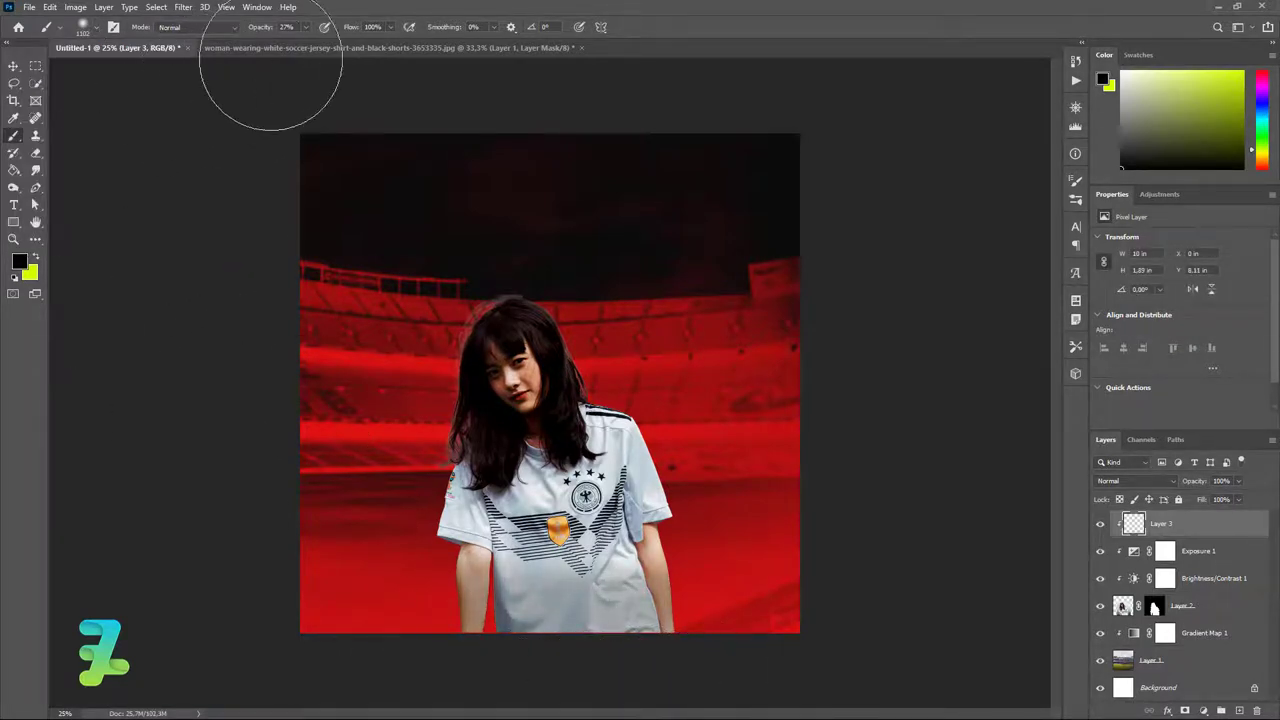
pyautogui.click(305, 27)
pyautogui.moveTo(334, 56); pyautogui.dragTo(343, 56)
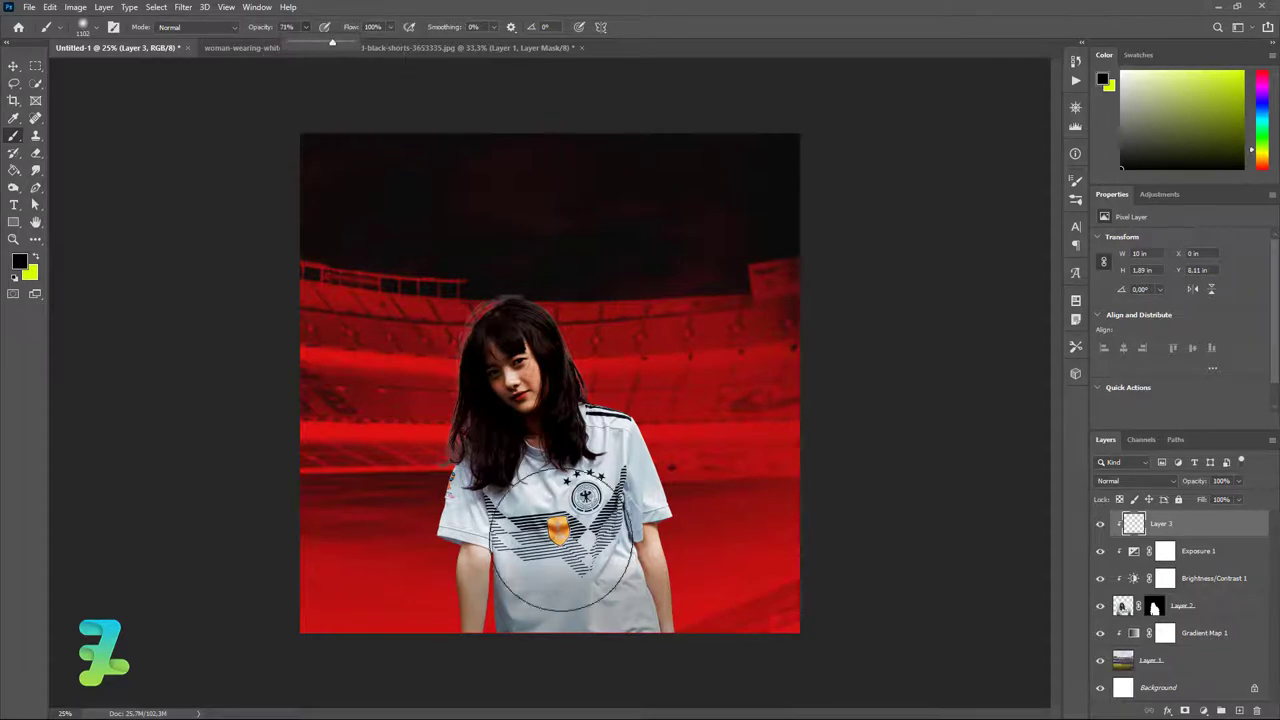
pyautogui.moveTo(657, 671)
pyautogui.mouseDown()
pyautogui.moveTo(594, 657)
pyautogui.moveTo(604, 680)
pyautogui.moveTo(571, 672)
pyautogui.moveTo(527, 700)
pyautogui.moveTo(523, 677)
pyautogui.moveTo(652, 685)
pyautogui.mouseUp()
pyautogui.hotkey('ctrl', 'z')
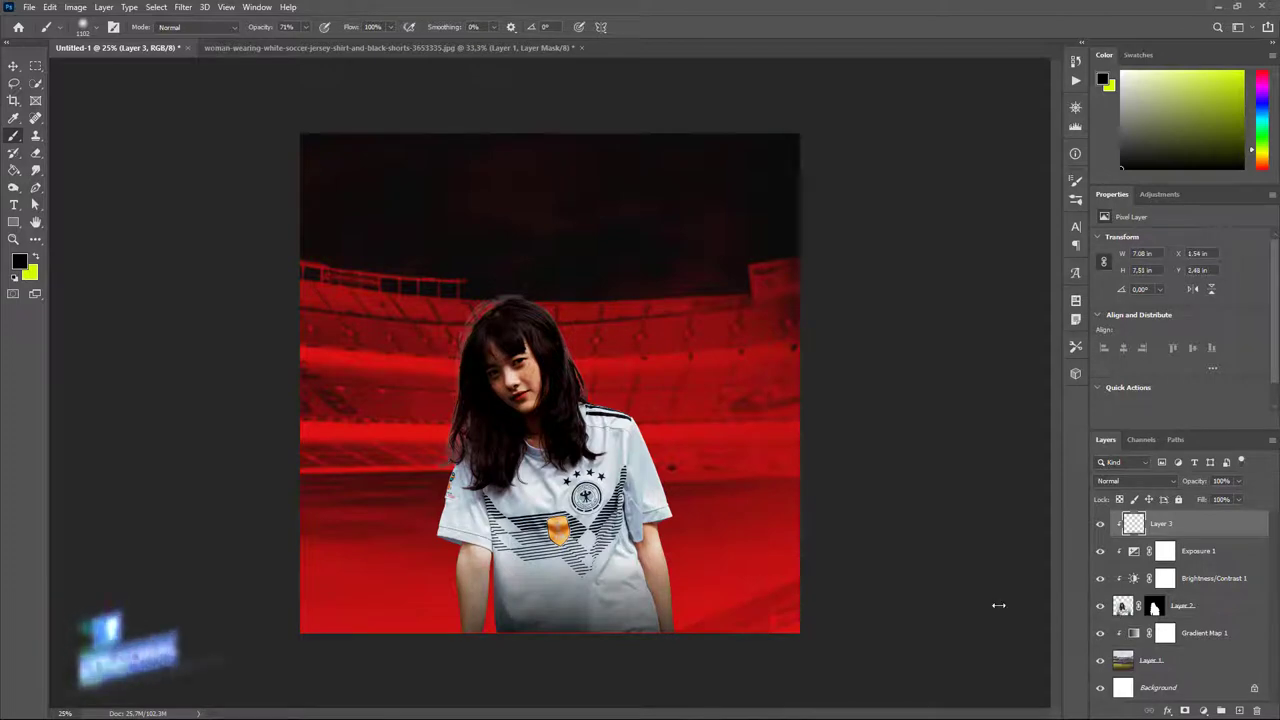
# - Nudge the woman's Layer 2 slightly lower on the canvas
pyautogui.click(1122, 605)
pyautogui.press('v')
pyautogui.moveTo(586, 497); pyautogui.dragTo(587, 499)
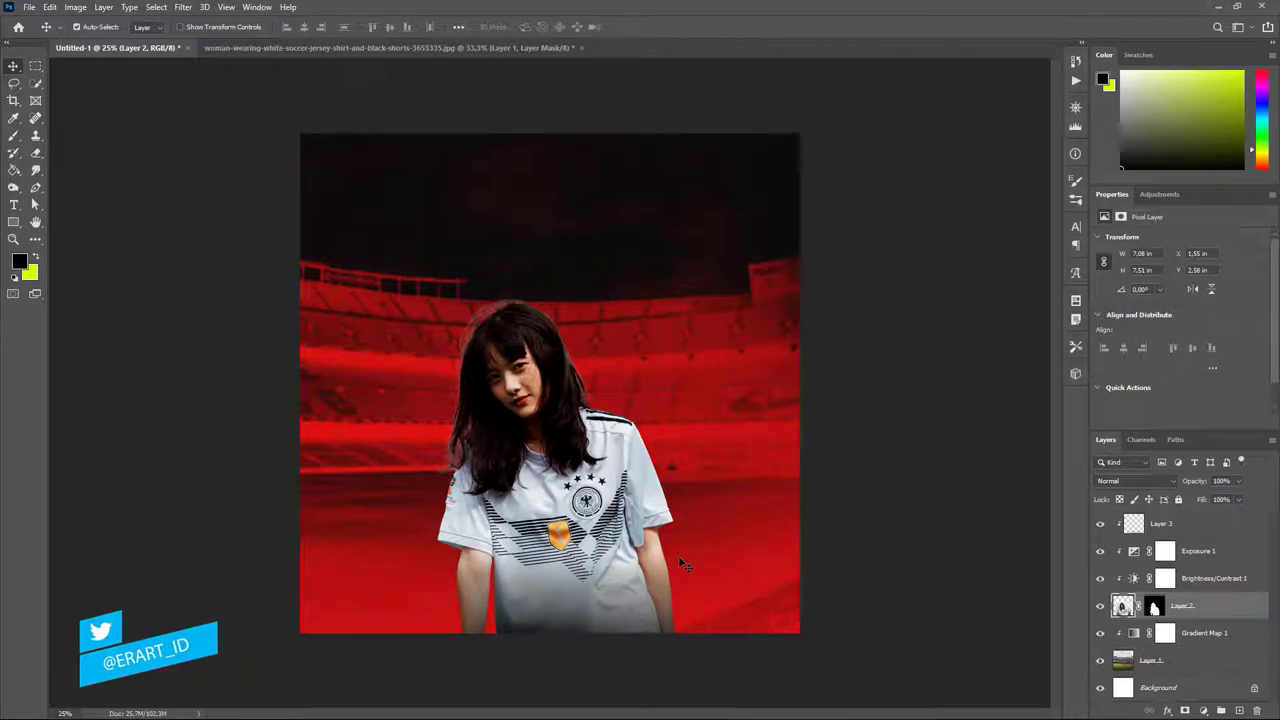
# - Add a text layer beneath the woman's layer reading MERAH
pyautogui.click(14, 204)
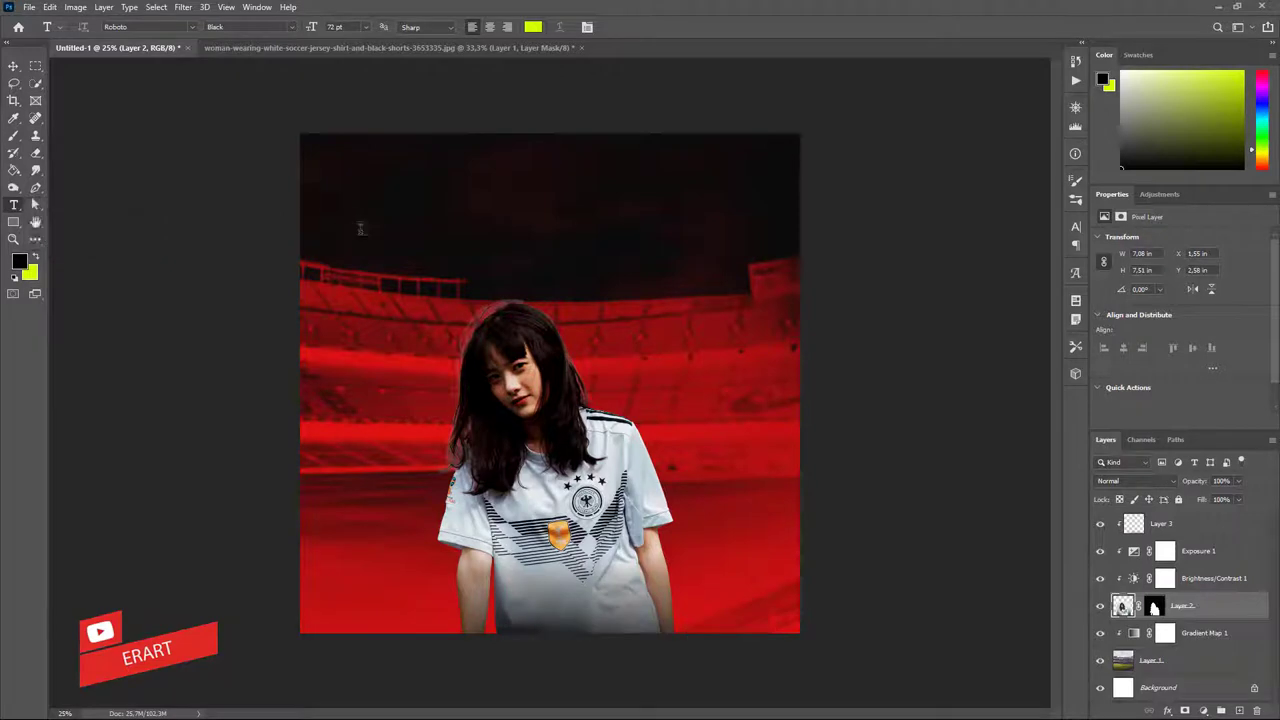
pyautogui.click(361, 230)
pyautogui.click(1137, 604)
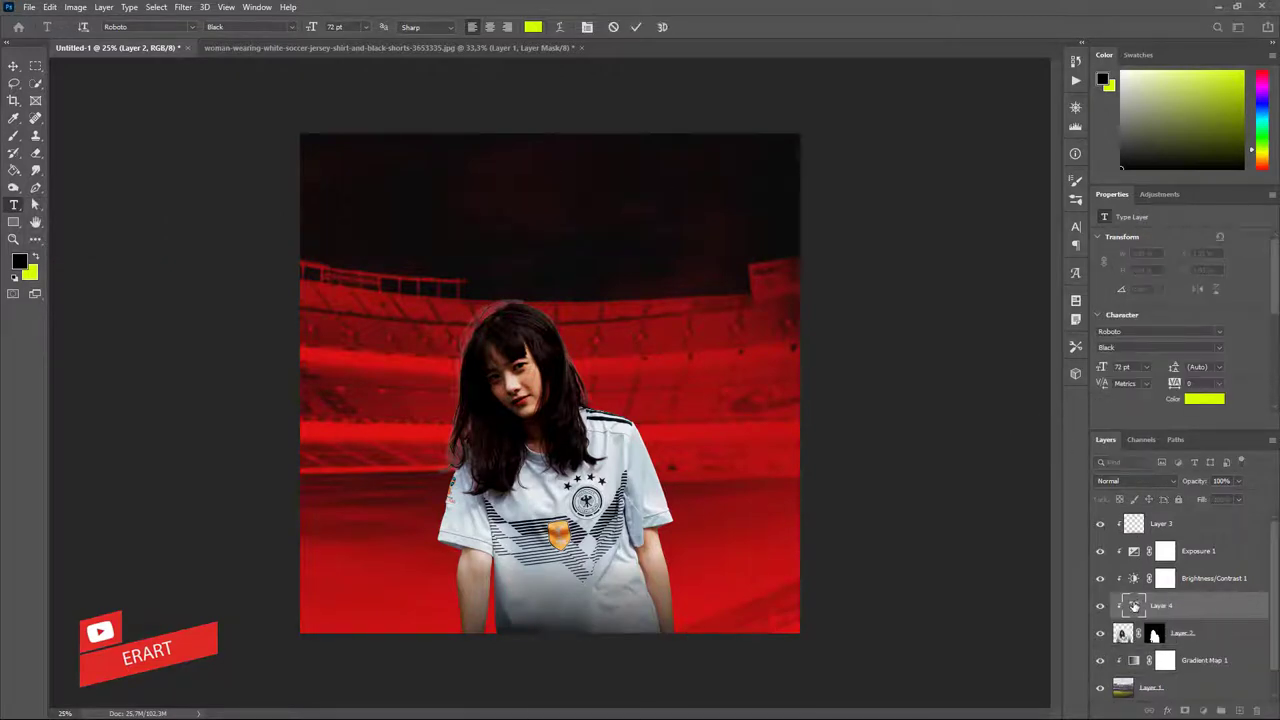
pyautogui.moveTo(1143, 632); pyautogui.dragTo(1168, 648)
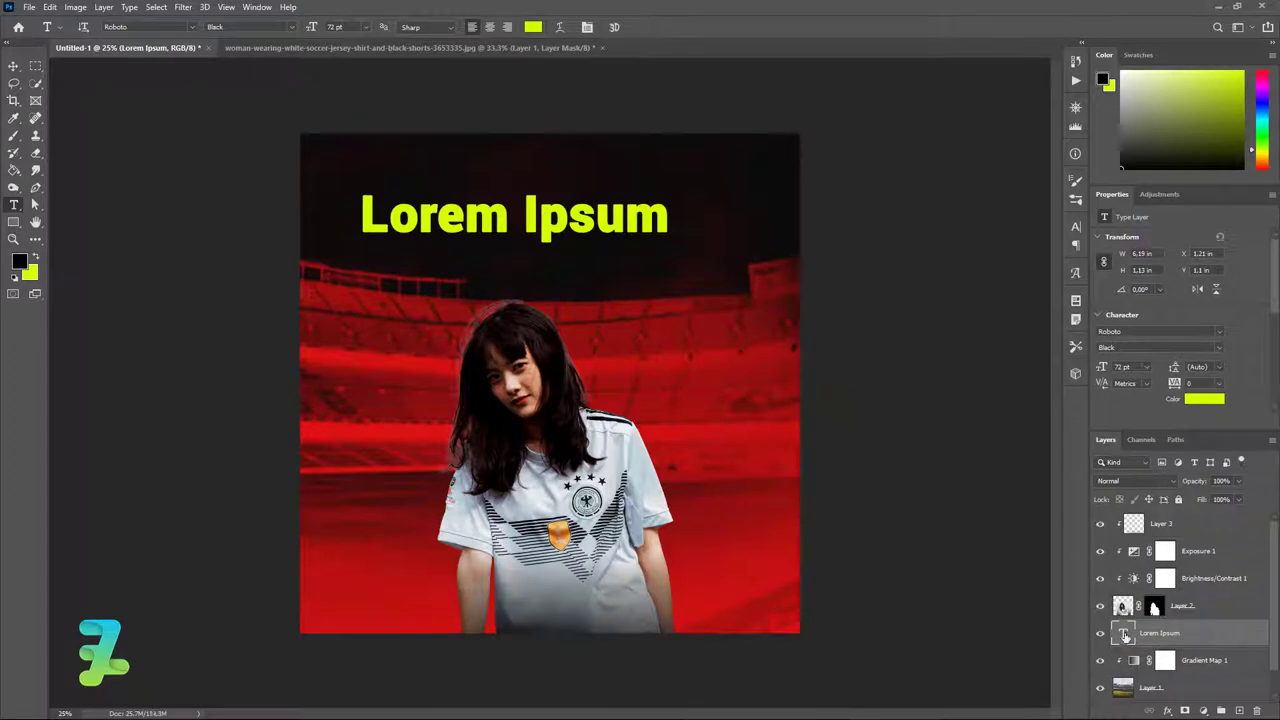
pyautogui.doubleClick(1125, 636)
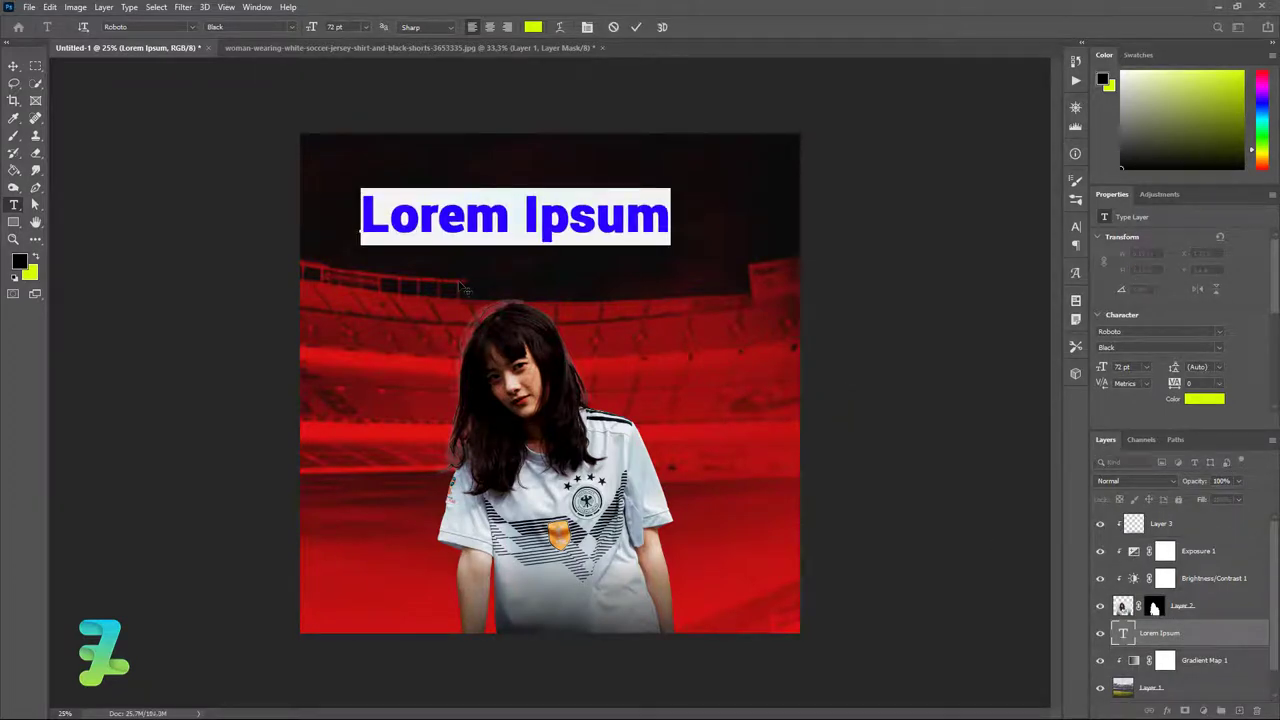
pyautogui.write('MERAH')
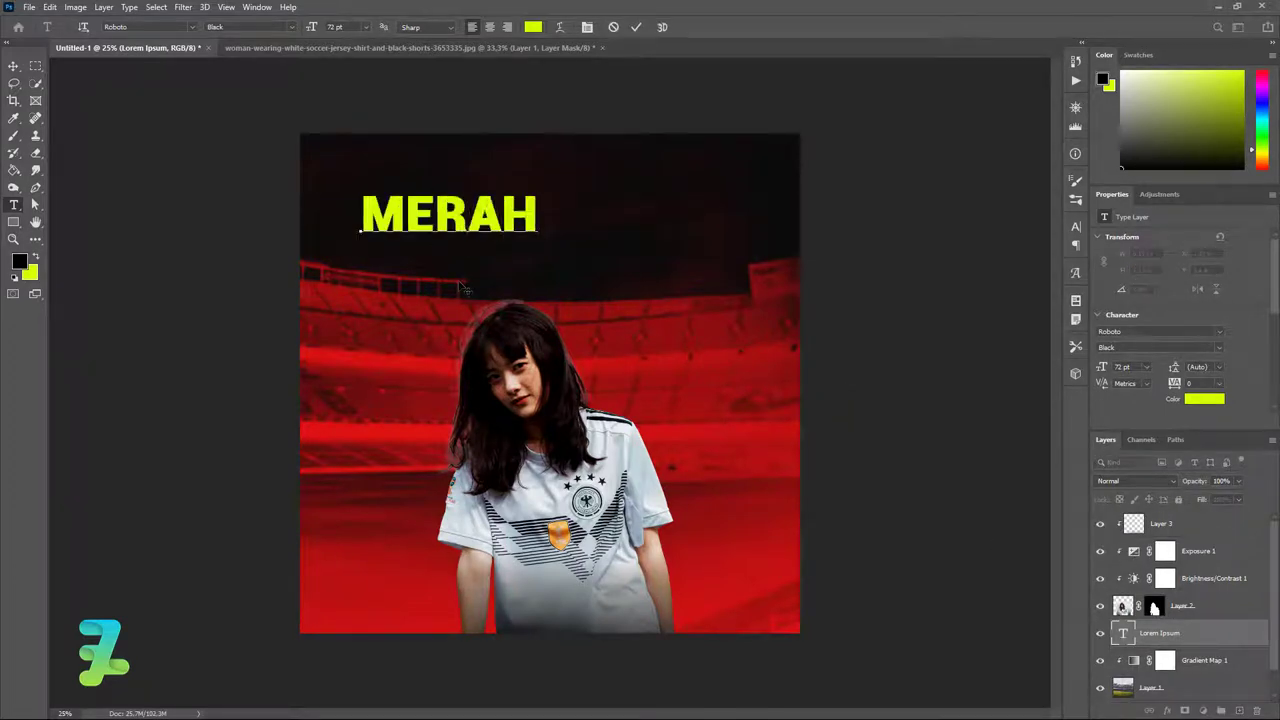
# - Set MERAH to 150 pt and move it down toward the woman's head
pyautogui.hotkey('ctrl', 'a')
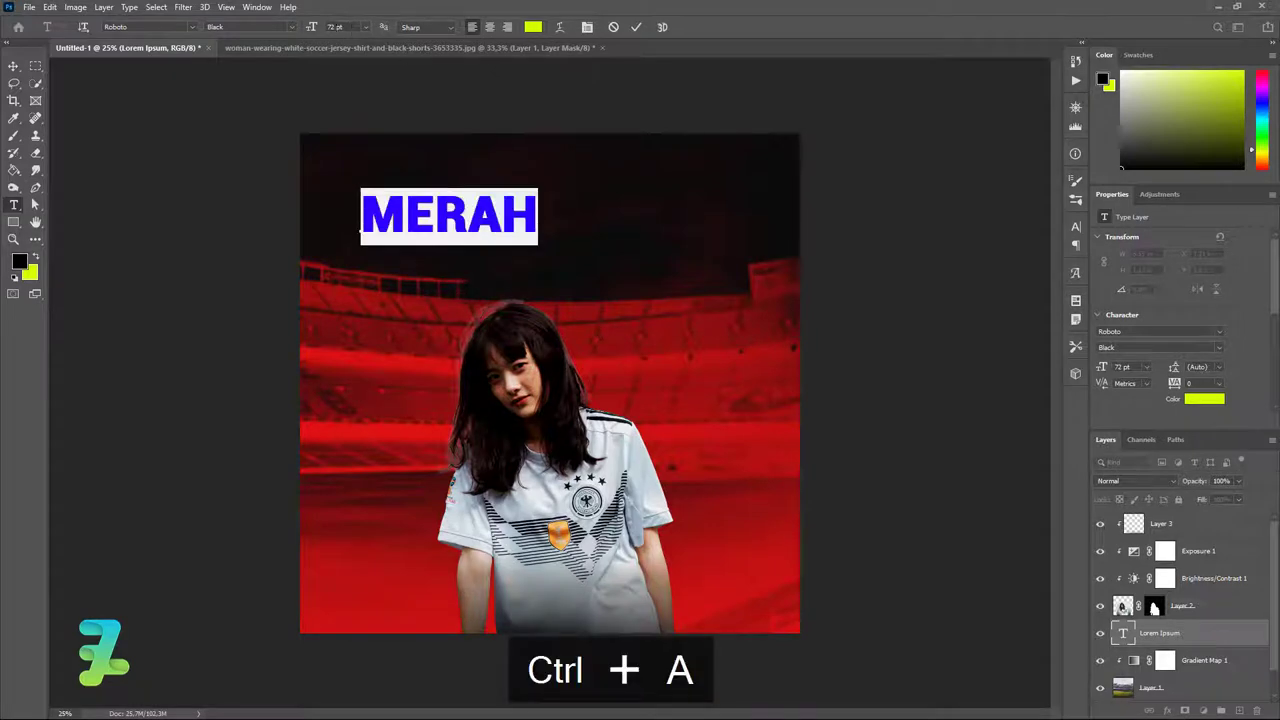
pyautogui.write('200')
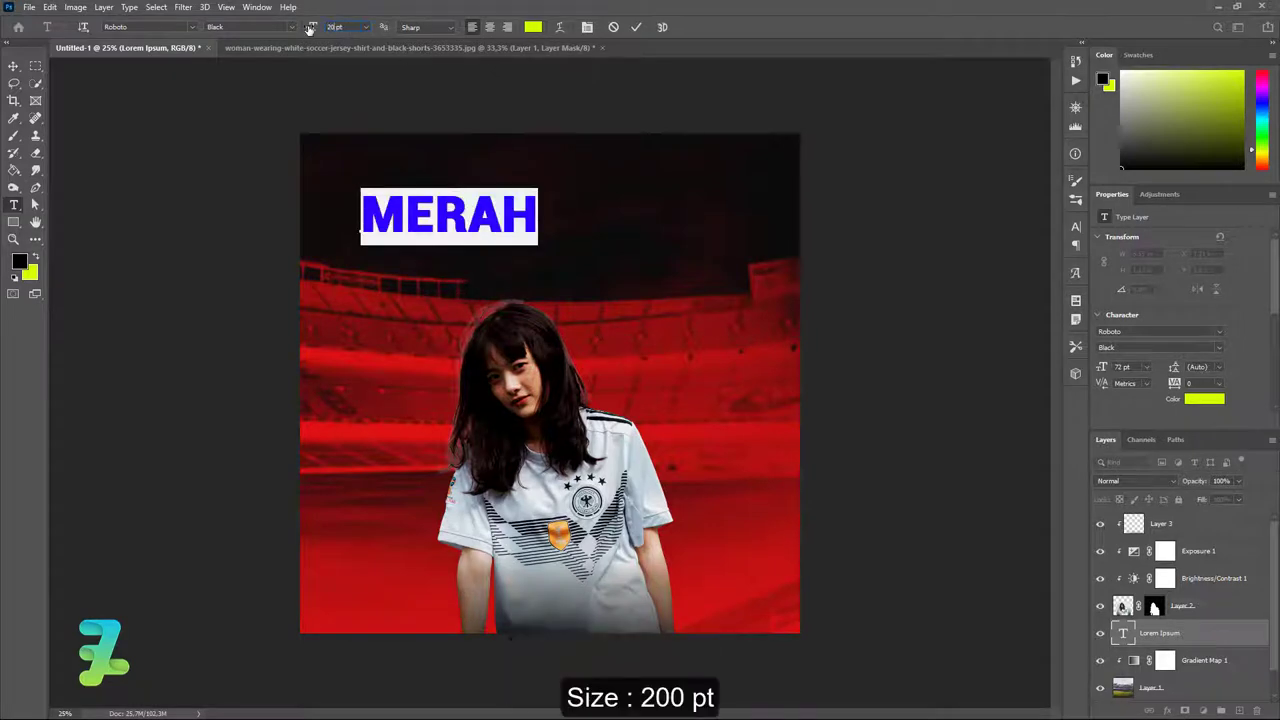
pyautogui.press('Return')
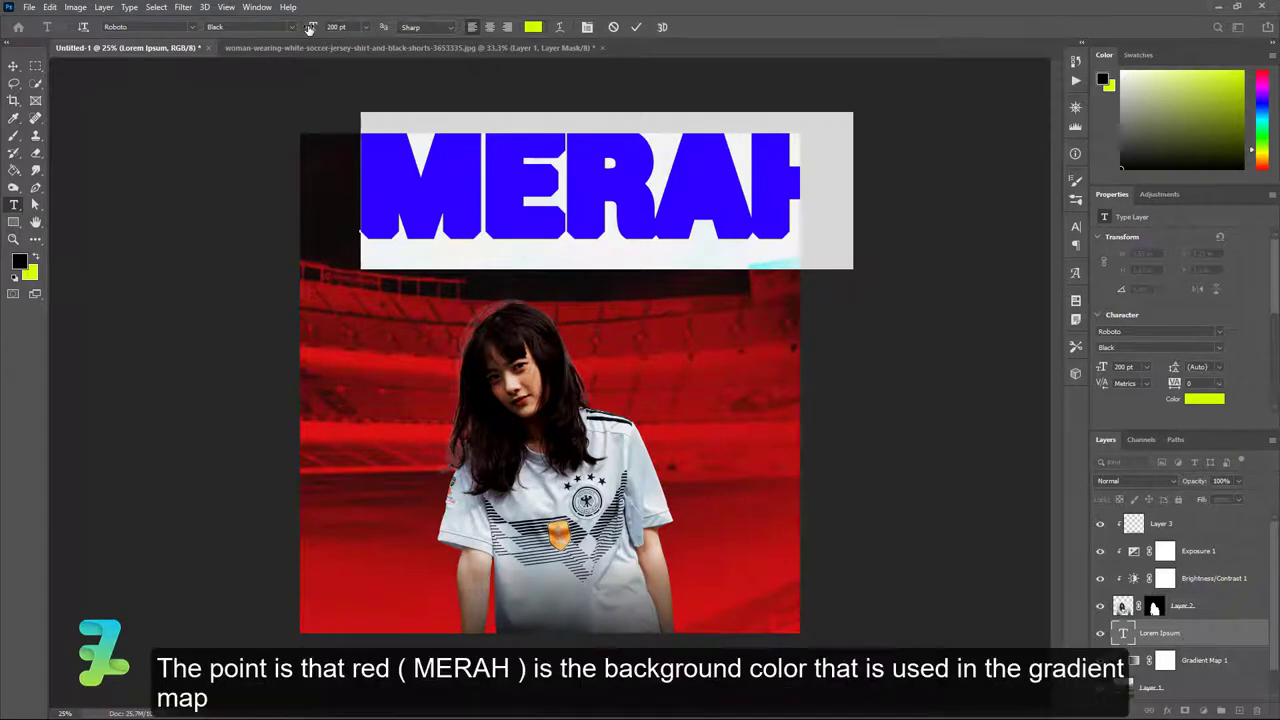
pyautogui.click(315, 28)
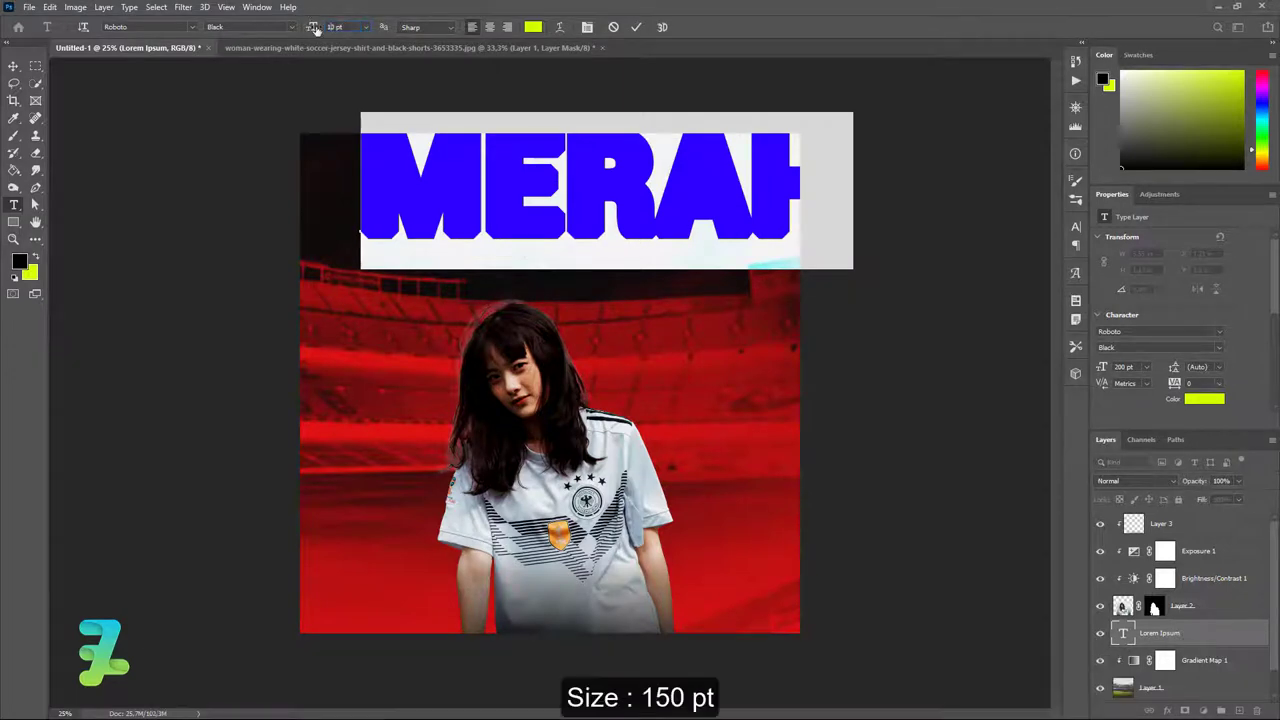
pyautogui.press('Return')
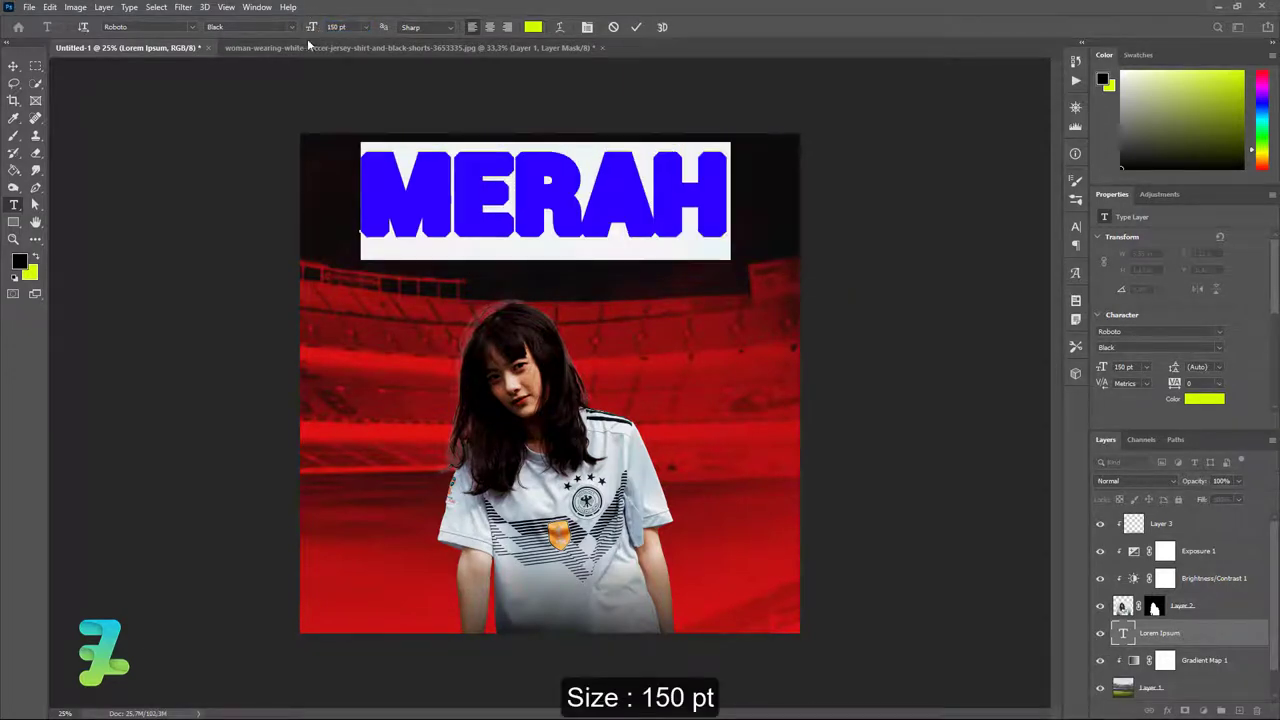
pyautogui.click(14, 66)
pyautogui.moveTo(453, 190)
pyautogui.mouseDown()
pyautogui.moveTo(454, 216)
pyautogui.moveTo(454, 197)
pyautogui.mouseUp()
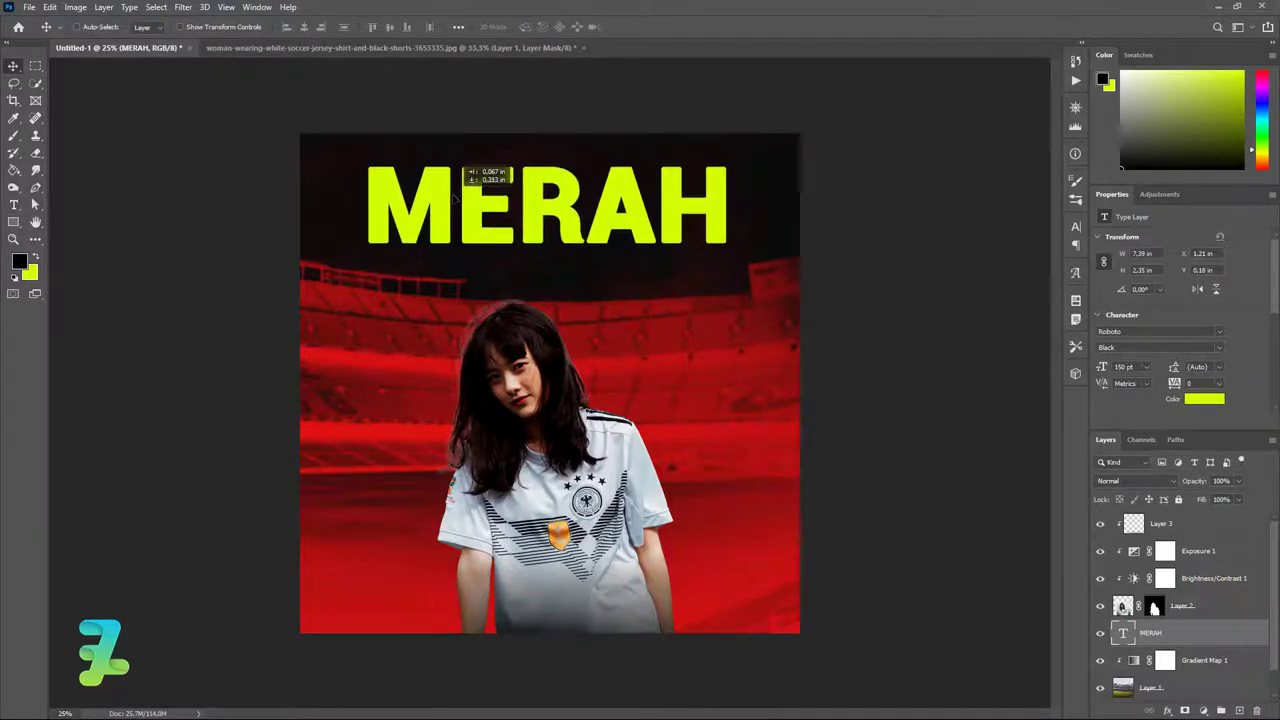
pyautogui.hotkey('ctrl', 't')
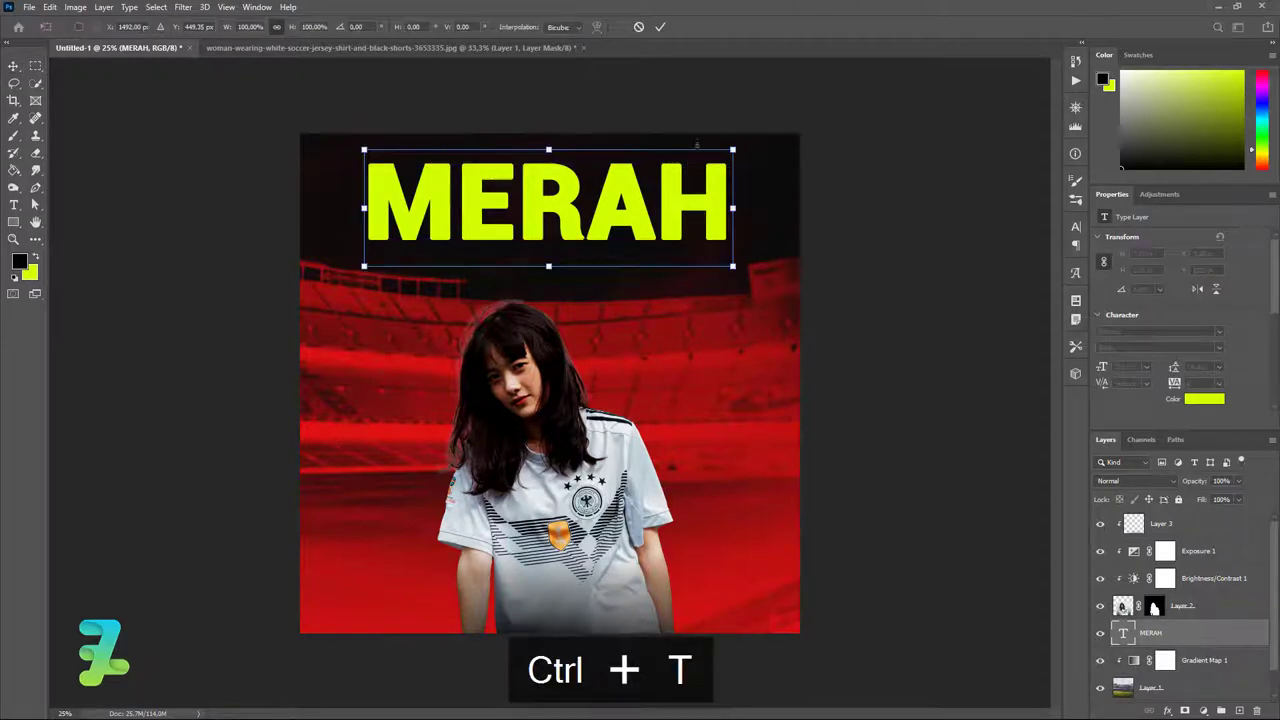
pyautogui.moveTo(734, 158)
pyautogui.mouseDown()
pyautogui.moveTo(752, 130)
pyautogui.moveTo(729, 149)
pyautogui.mouseUp()
pyautogui.moveTo(570, 205); pyautogui.dragTo(637, 195)
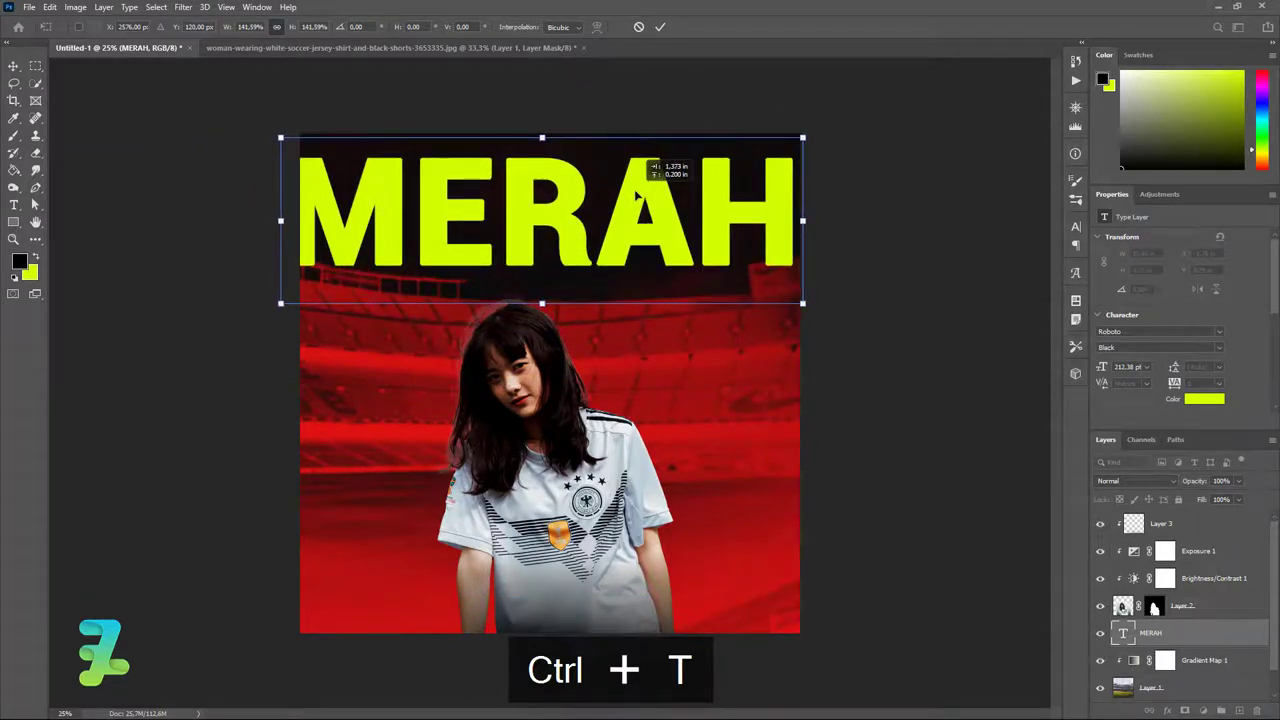
pyautogui.rightClick(637, 195)
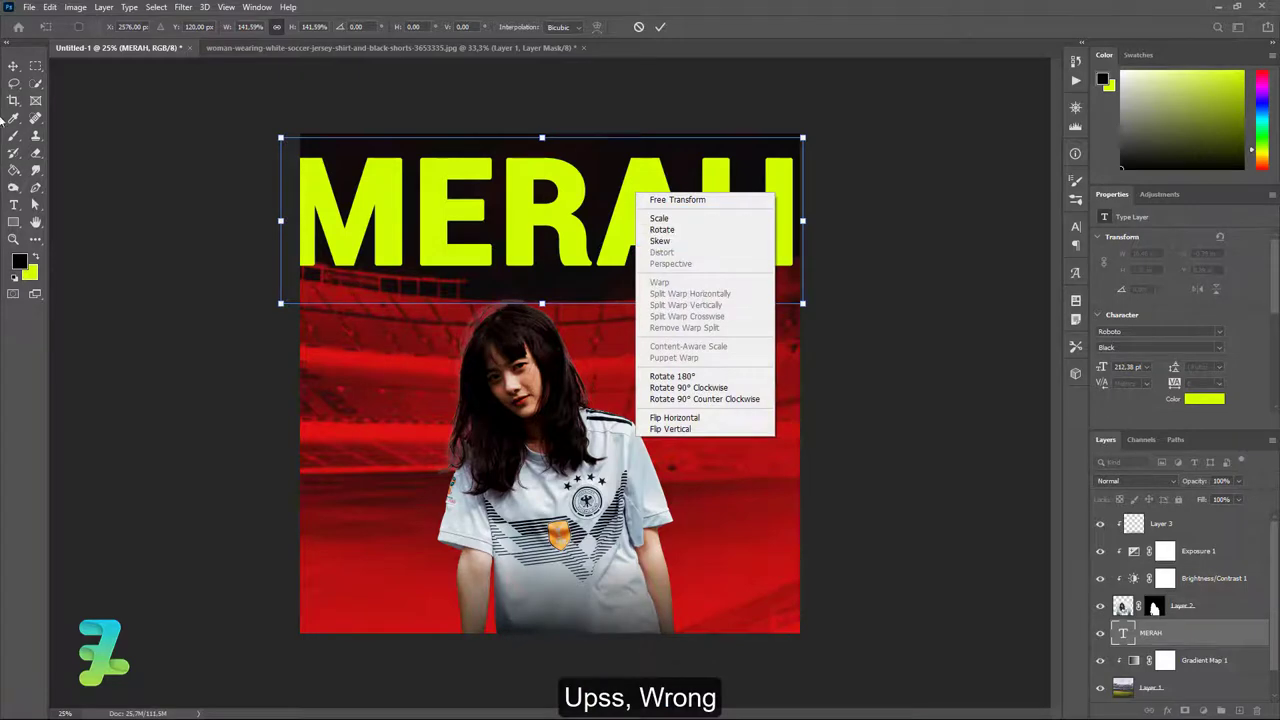
pyautogui.press('Escape')
pyautogui.press('Escape')
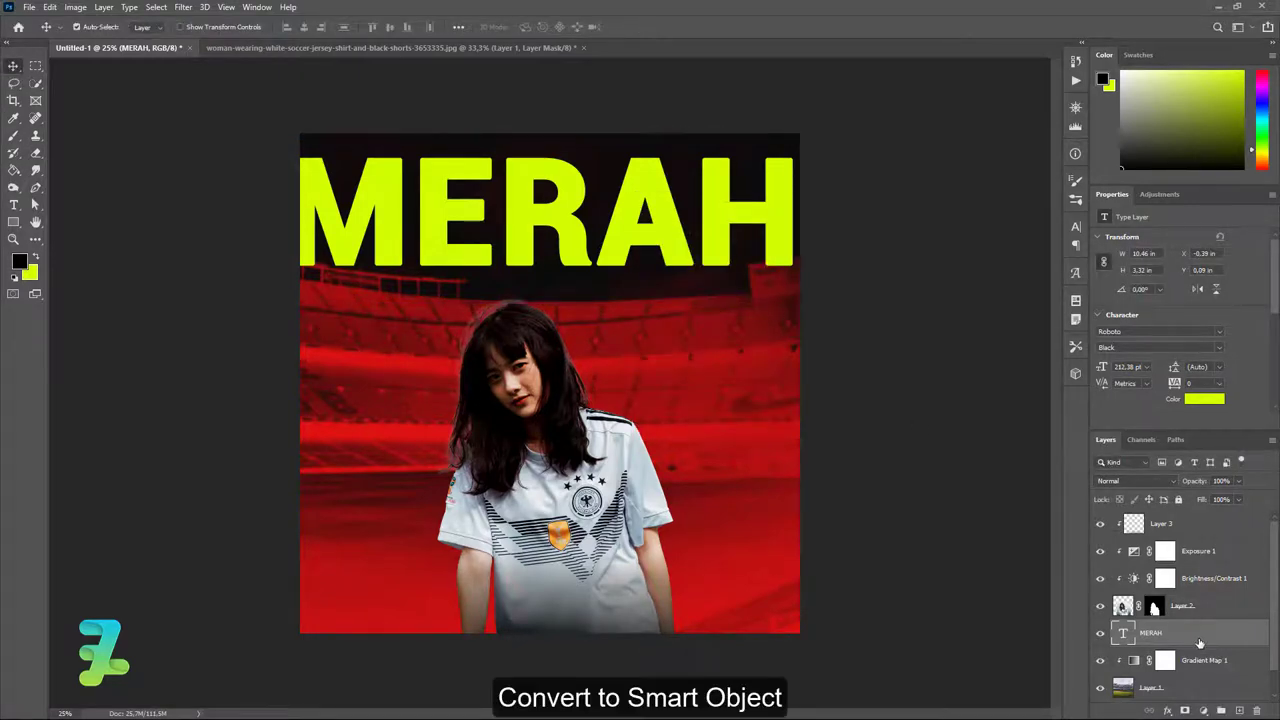
pyautogui.rightClick(1200, 635)
pyautogui.click(1190, 196)
pyautogui.rightClick(778, 232)
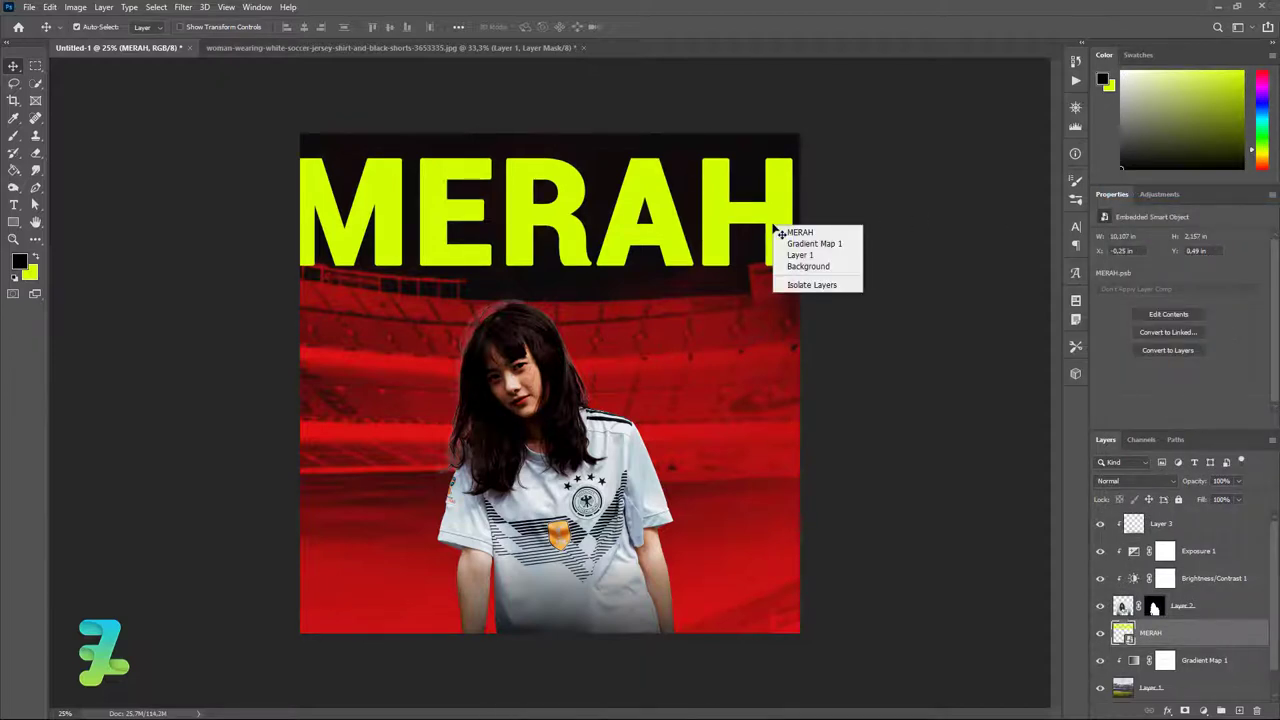
pyautogui.press('Escape')
pyautogui.hotkey('ctrl', 't')
pyautogui.rightClick(771, 225)
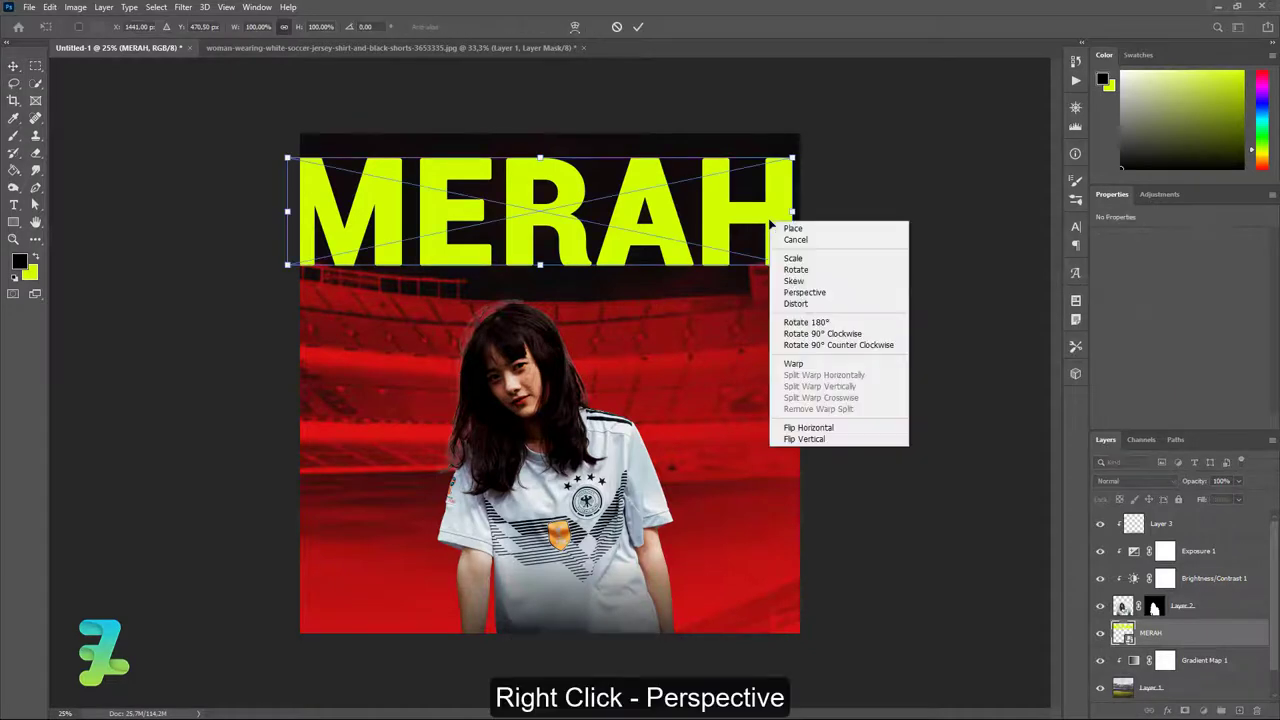
pyautogui.click(802, 292)
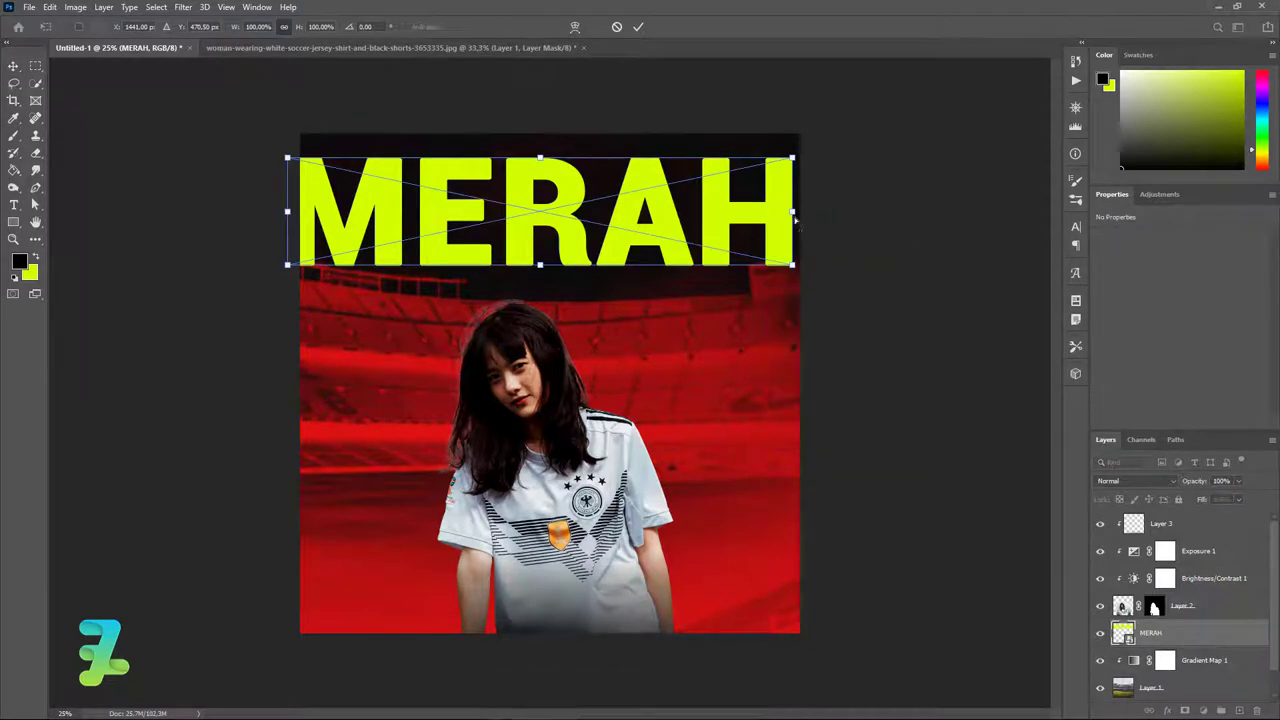
pyautogui.moveTo(794, 222); pyautogui.dragTo(790, 173)
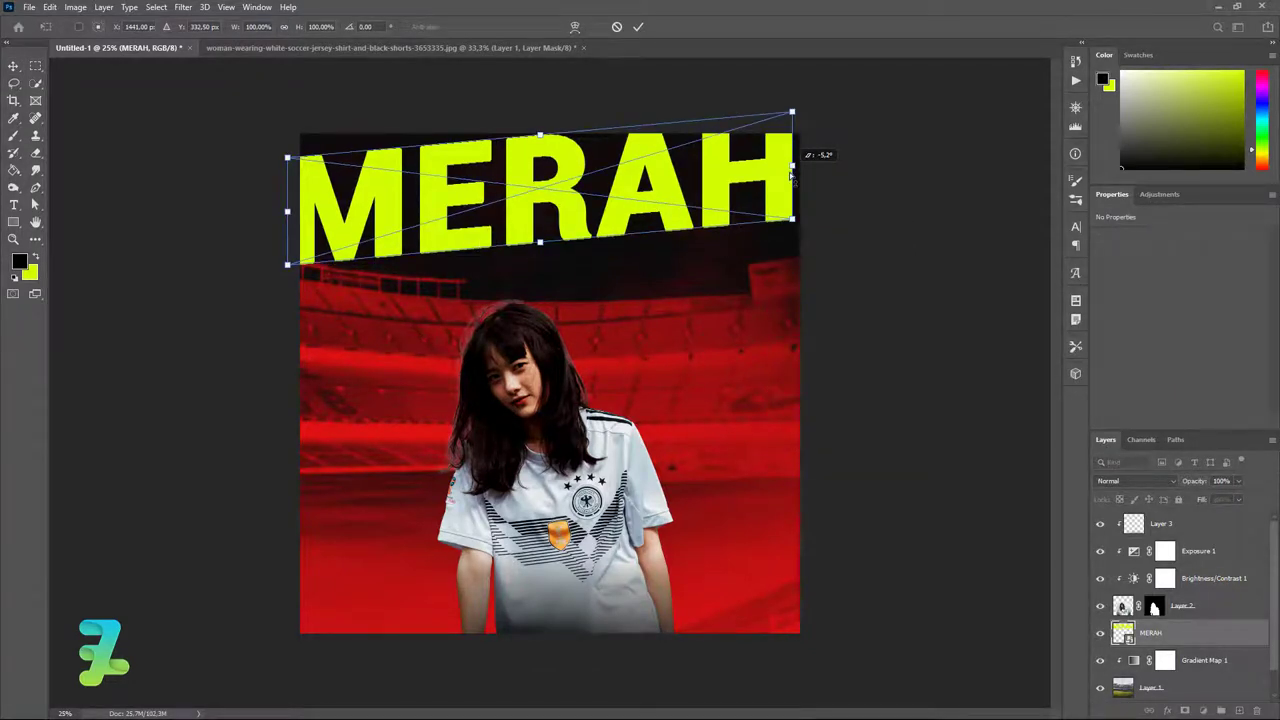
pyautogui.hotkey('ctrl', 'z')
pyautogui.hotkey('ctrl', 'z')
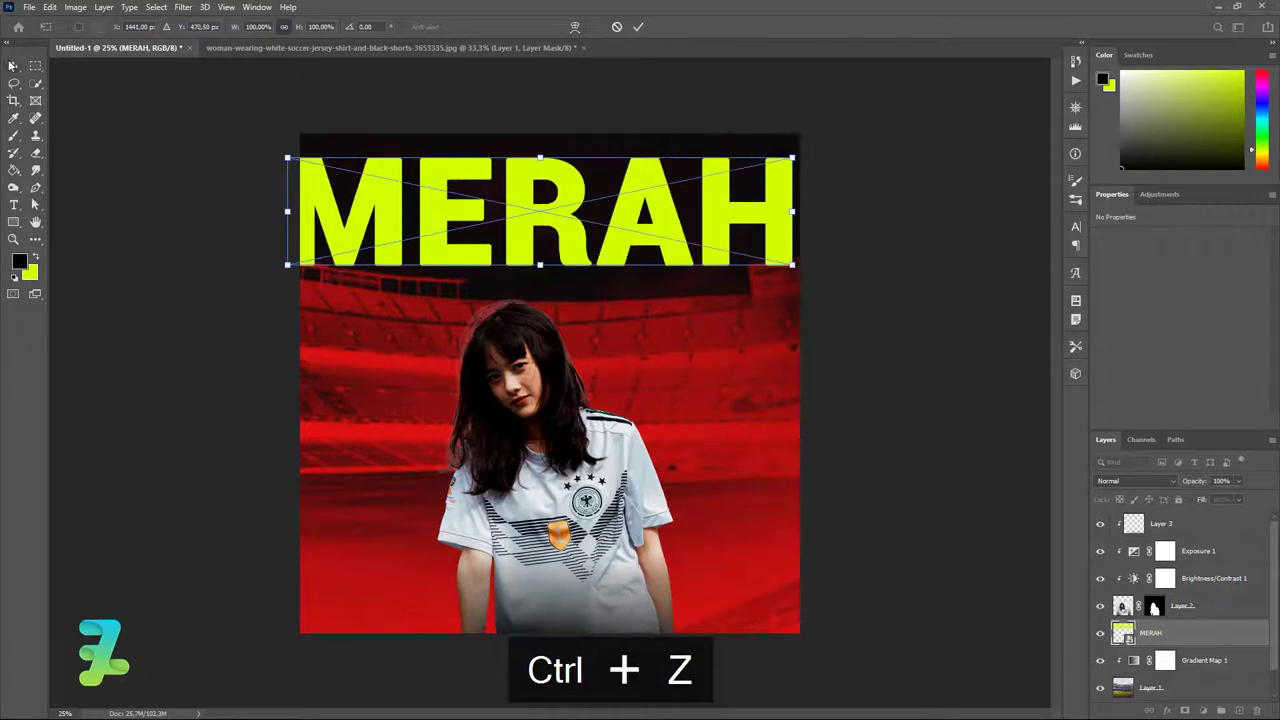
pyautogui.click(12, 65)
# - Add the text PUTIH below MERAH and move it slightly lower
pyautogui.click(20, 206)
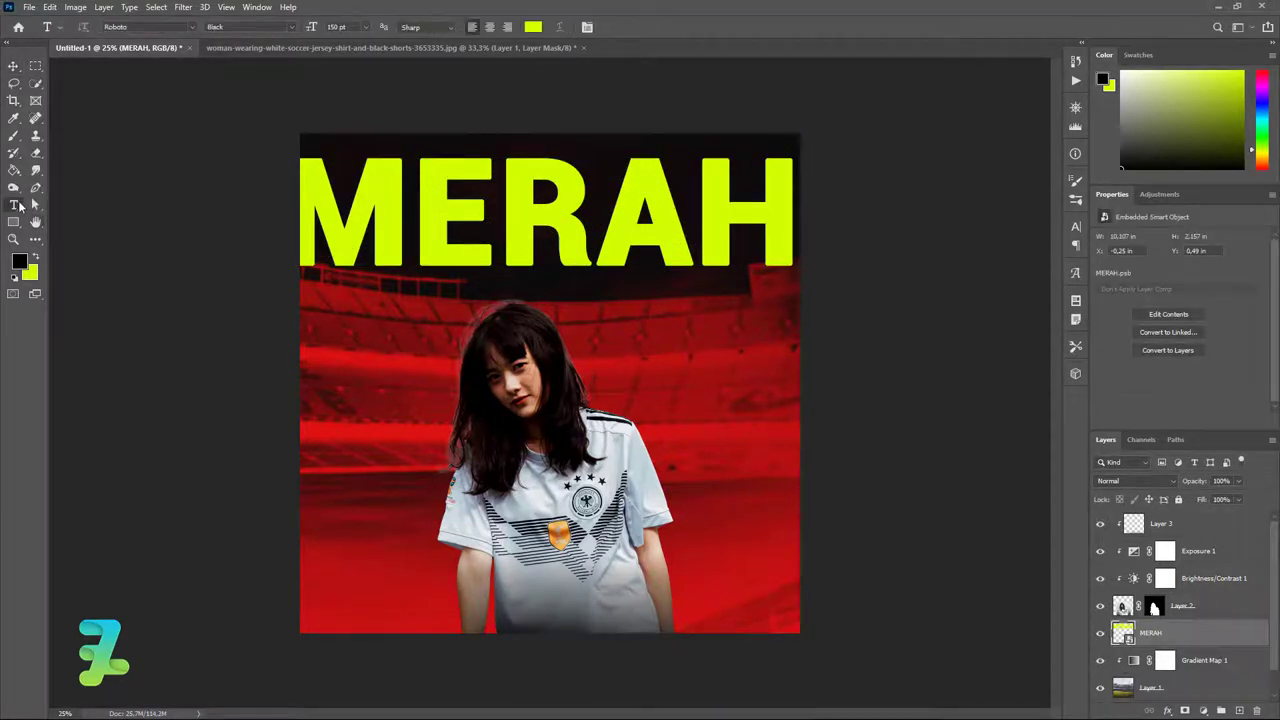
pyautogui.click(368, 338)
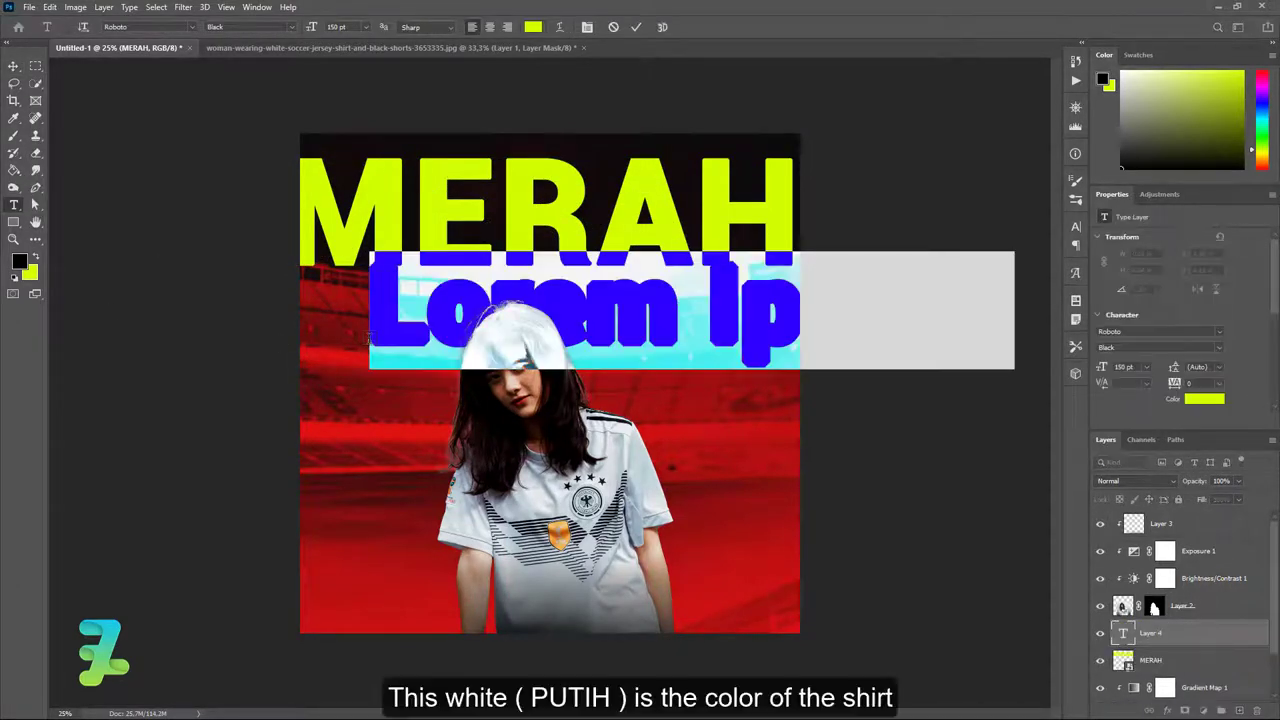
pyautogui.write('PU')
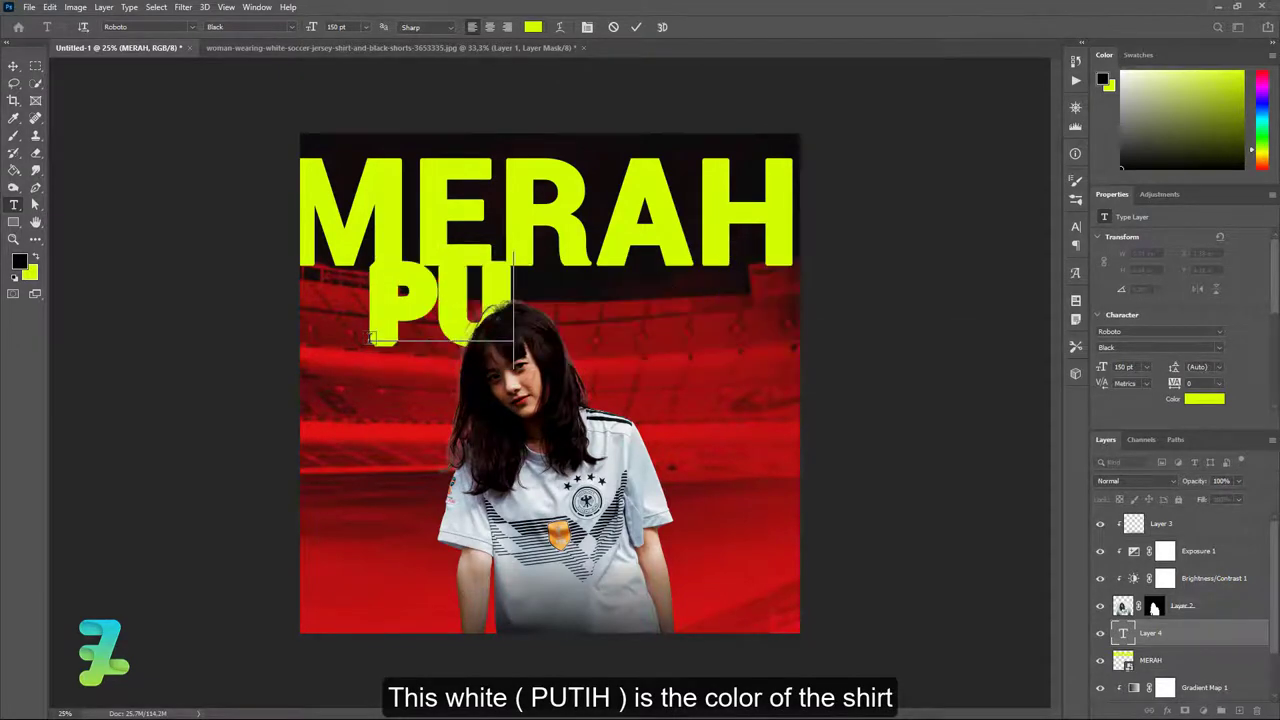
pyautogui.write('TIH')
pyautogui.click(13, 65)
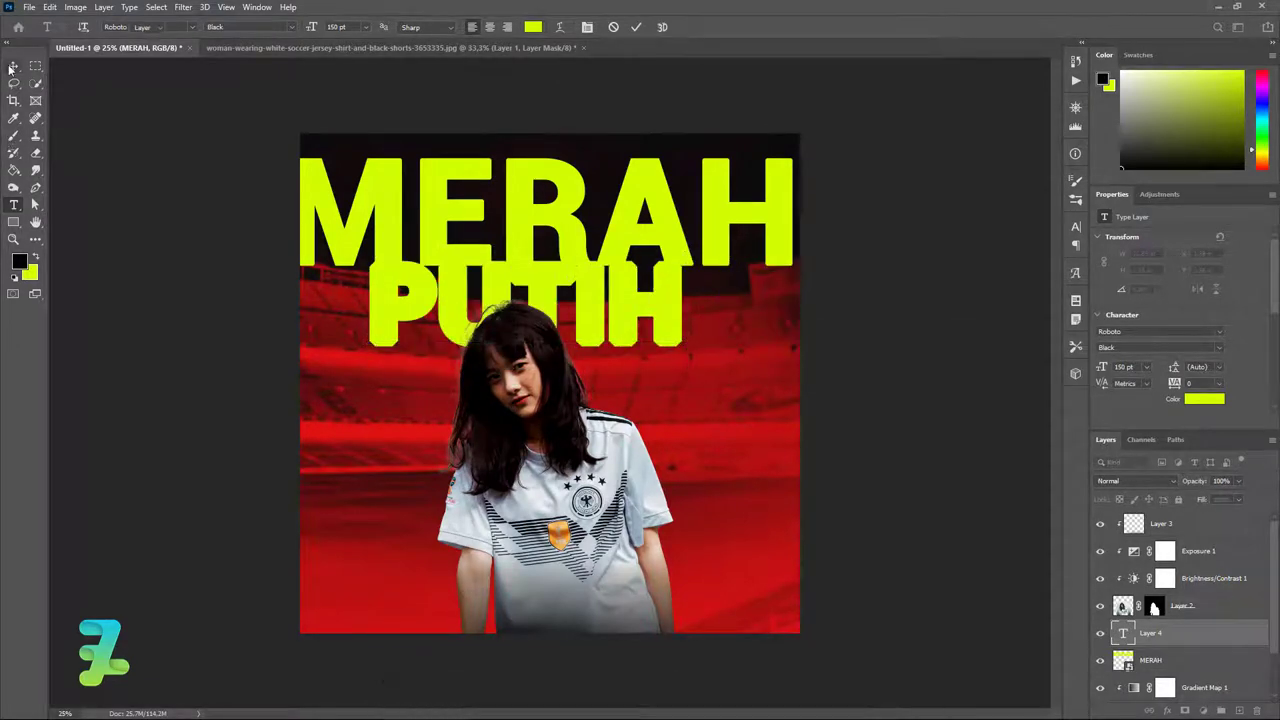
pyautogui.moveTo(586, 290); pyautogui.dragTo(594, 320)
# - Enlarge PUTIH to about 229.88 pt and shift it right toward the poster edge
pyautogui.hotkey('ctrl', 't')
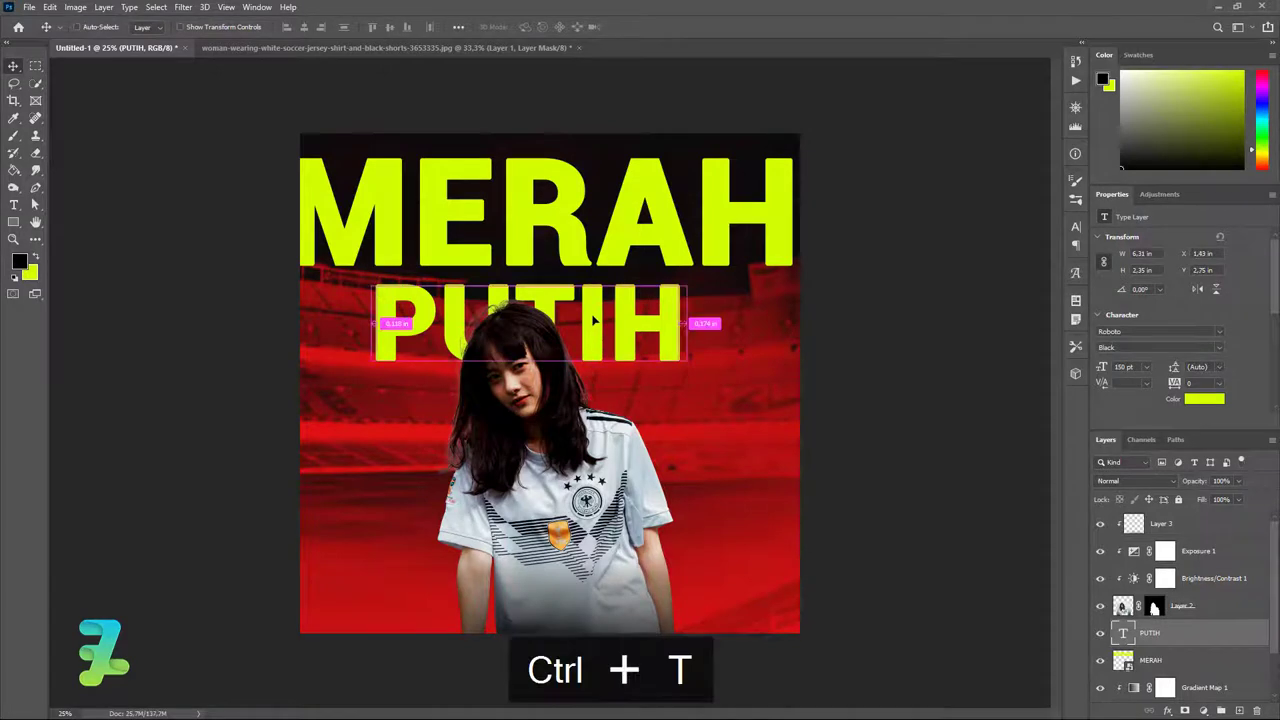
pyautogui.moveTo(686, 271); pyautogui.dragTo(795, 231)
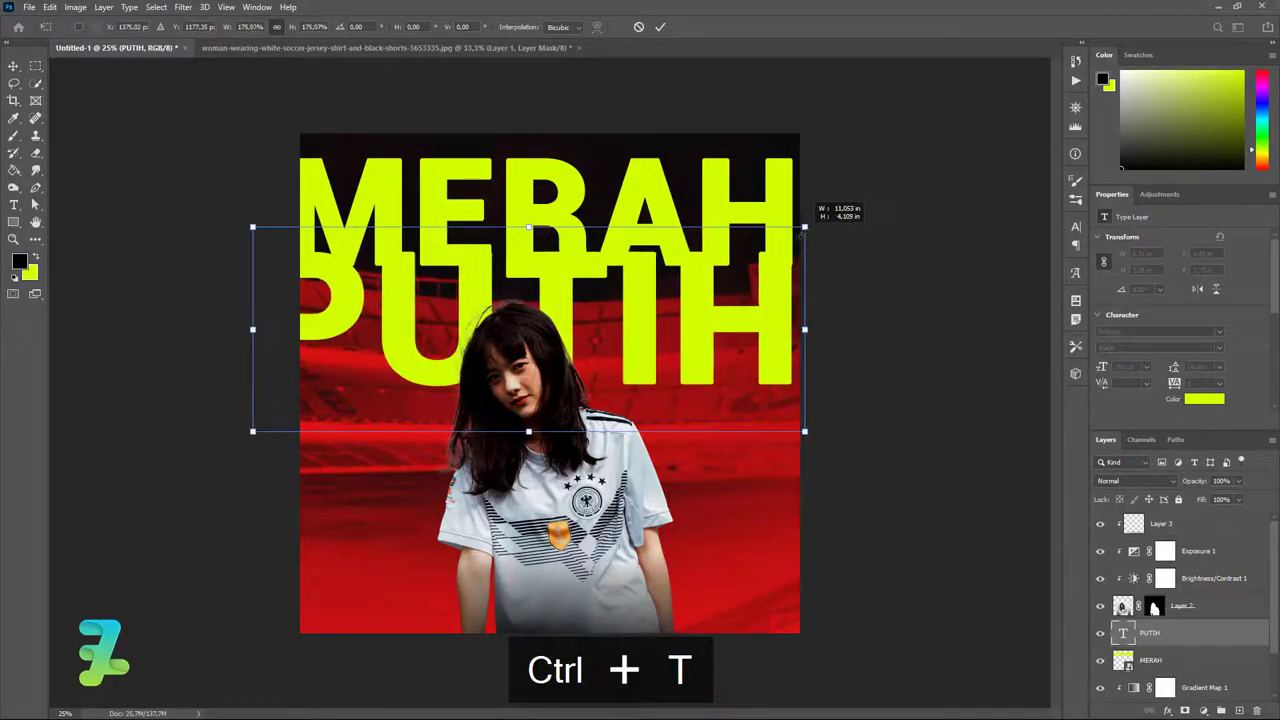
pyautogui.moveTo(795, 231); pyautogui.dragTo(770, 240)
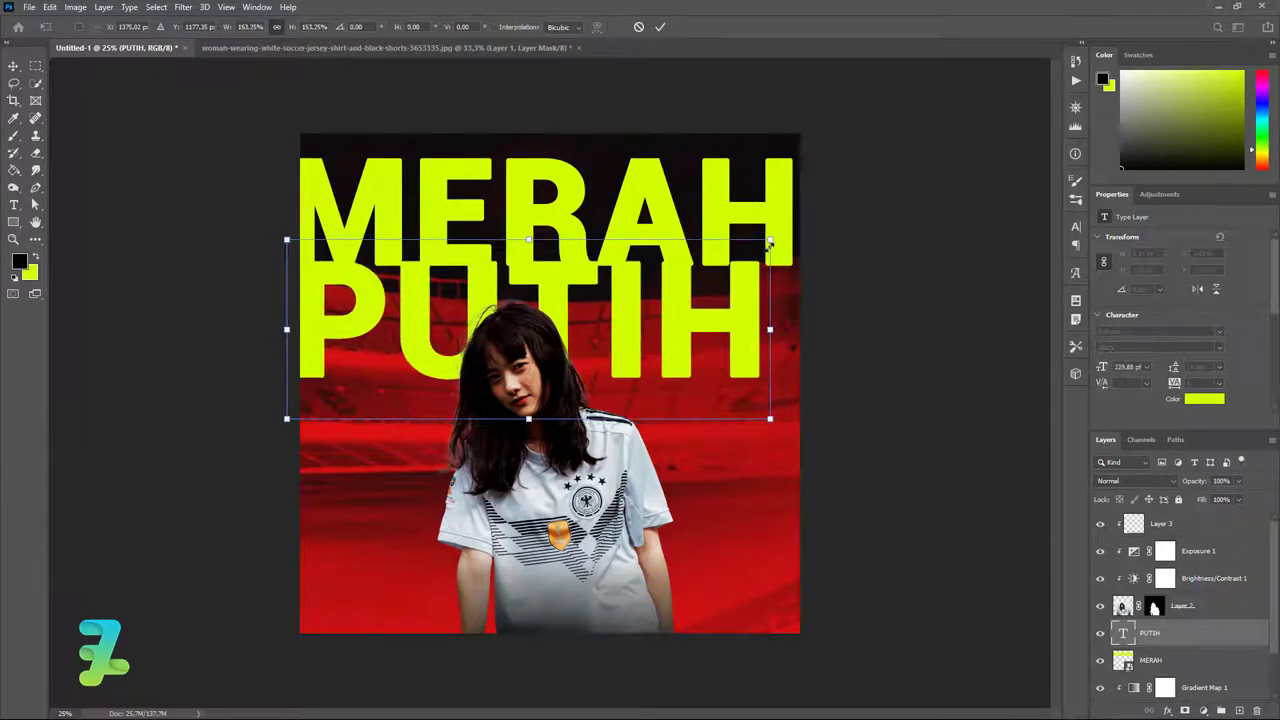
pyautogui.moveTo(703, 324); pyautogui.dragTo(753, 338)
# - Convert PUTIH to a smart object and group it with MERAH as Group 1
pyautogui.click(12, 66)
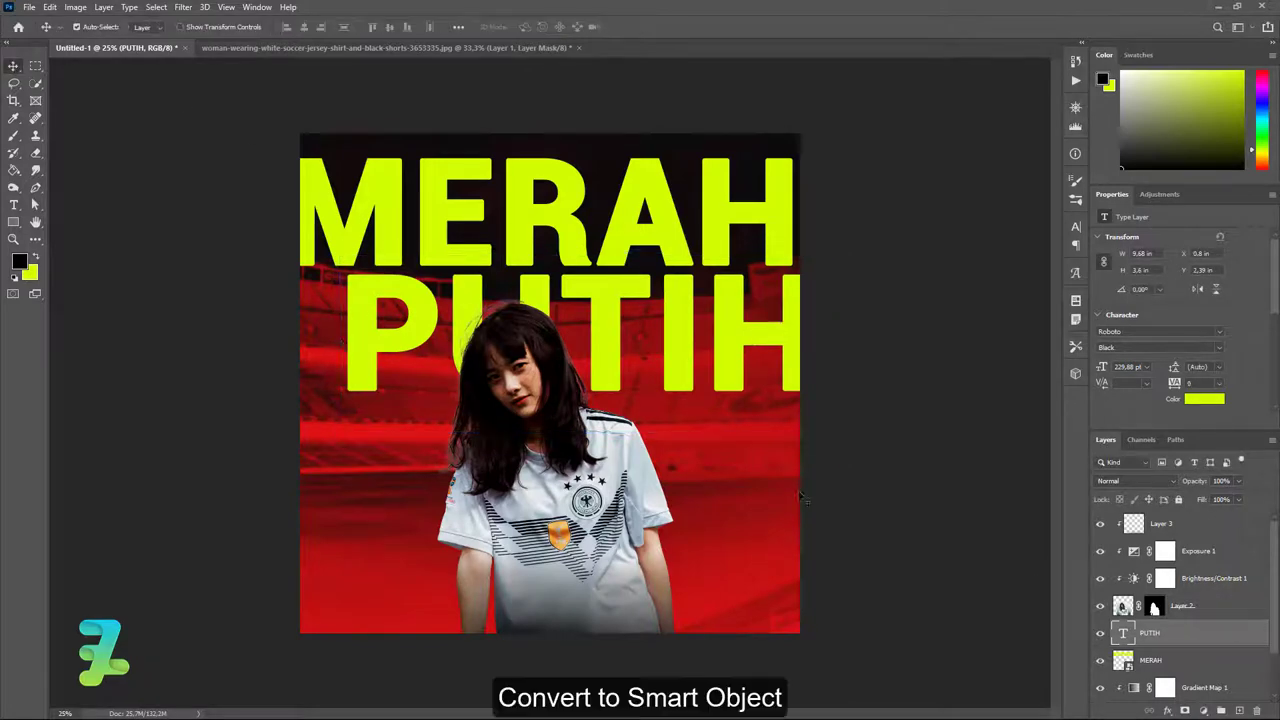
pyautogui.rightClick(1204, 640)
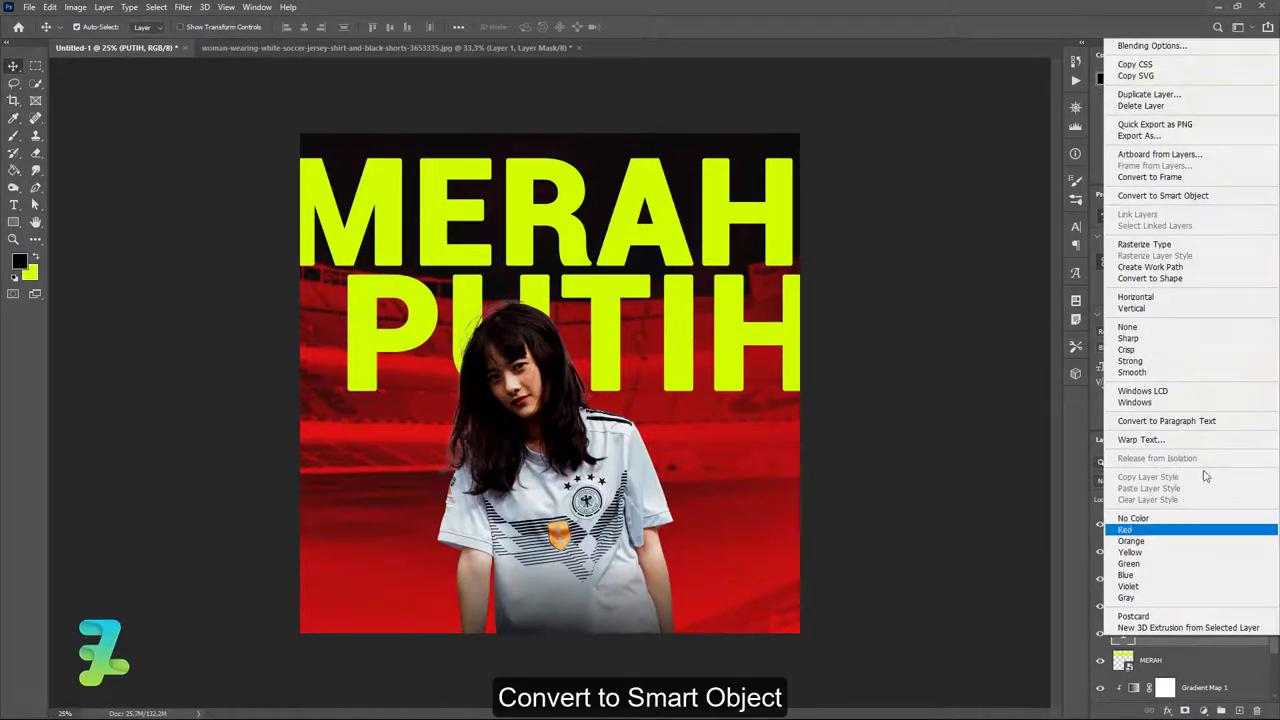
pyautogui.click(1182, 197)
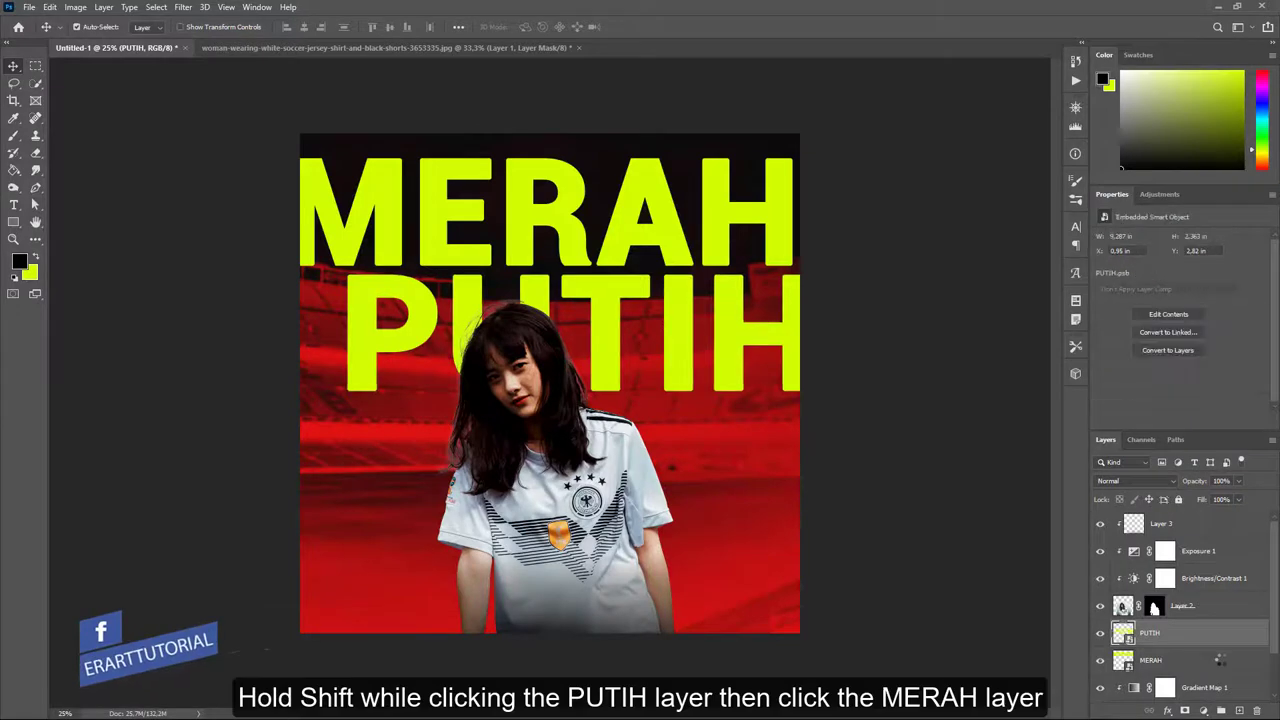
pyautogui.keyDown('shift'); pyautogui.click(1222, 664); pyautogui.keyUp('shift')
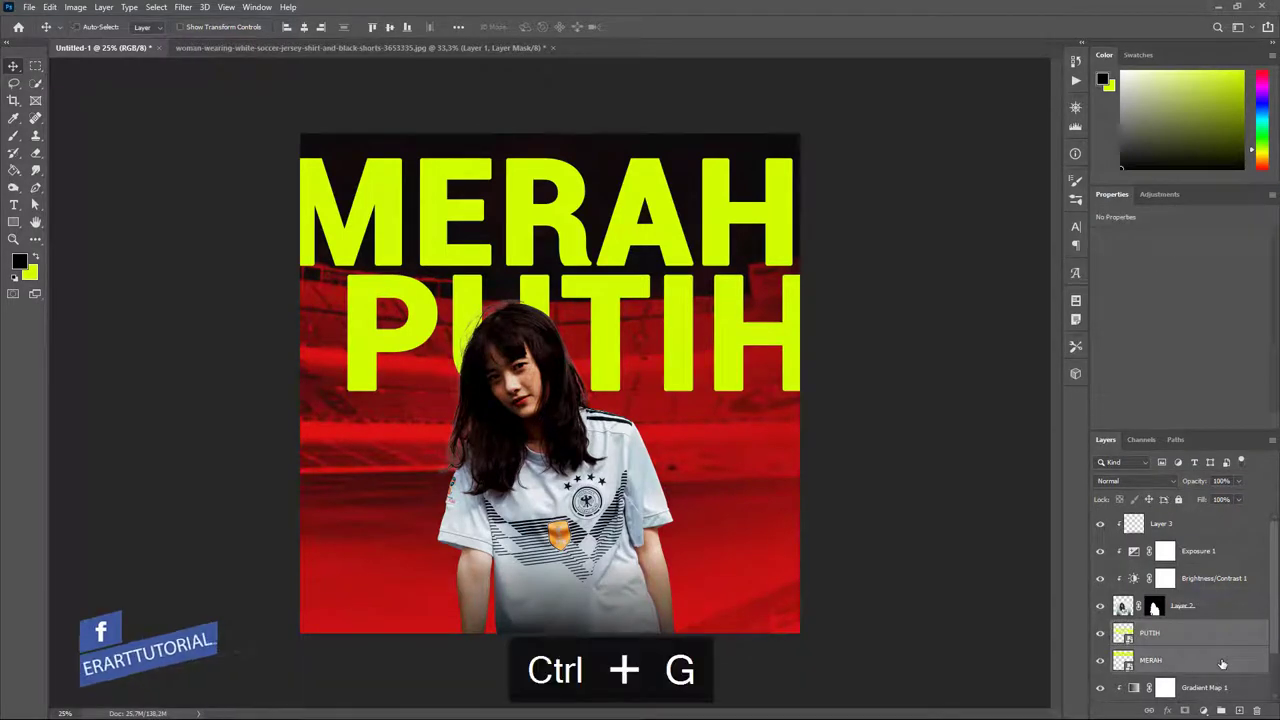
pyautogui.hotkey('ctrl', 'g')
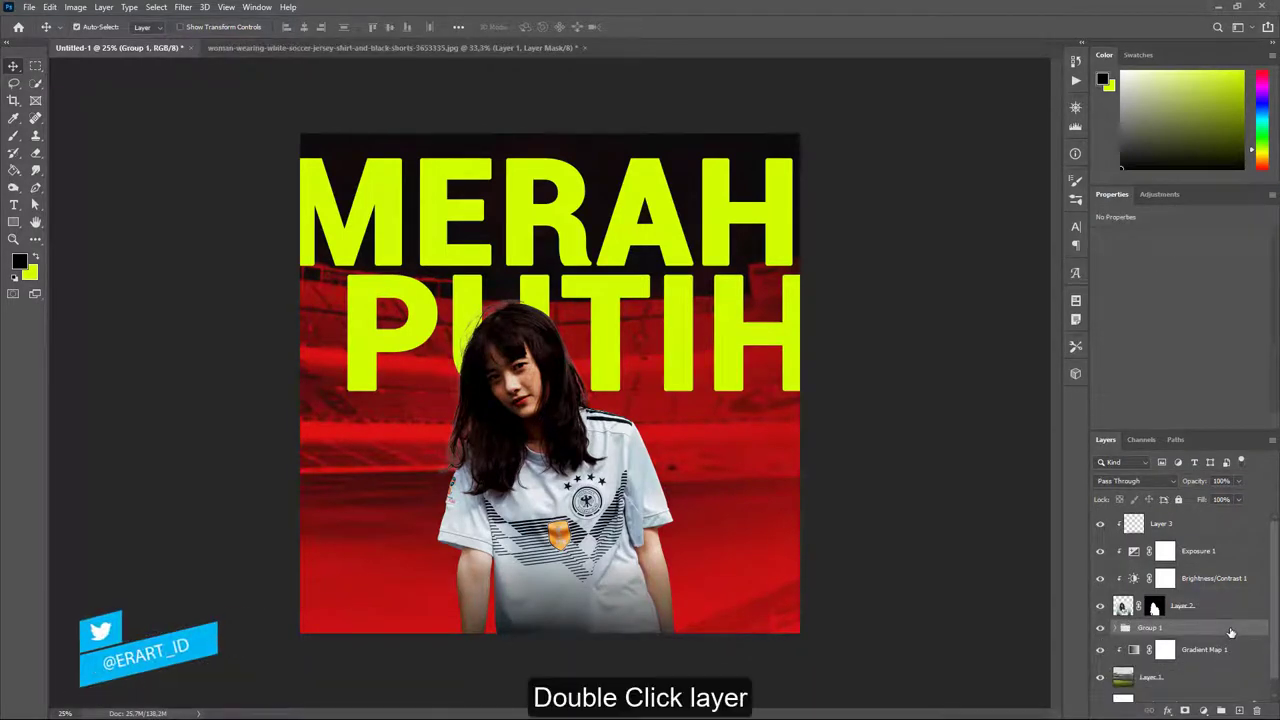
# - Give Group 1 a Color Overlay in red #ff1c1c
pyautogui.doubleClick(1230, 632)
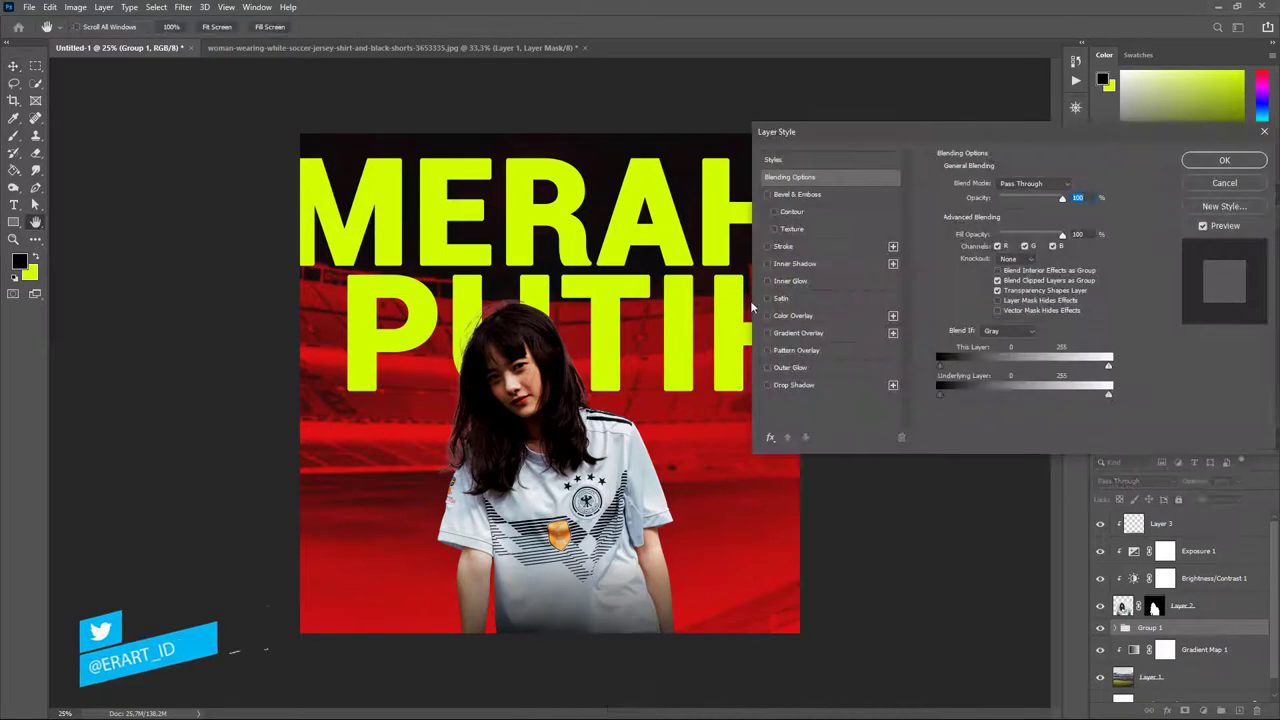
pyautogui.click(785, 316)
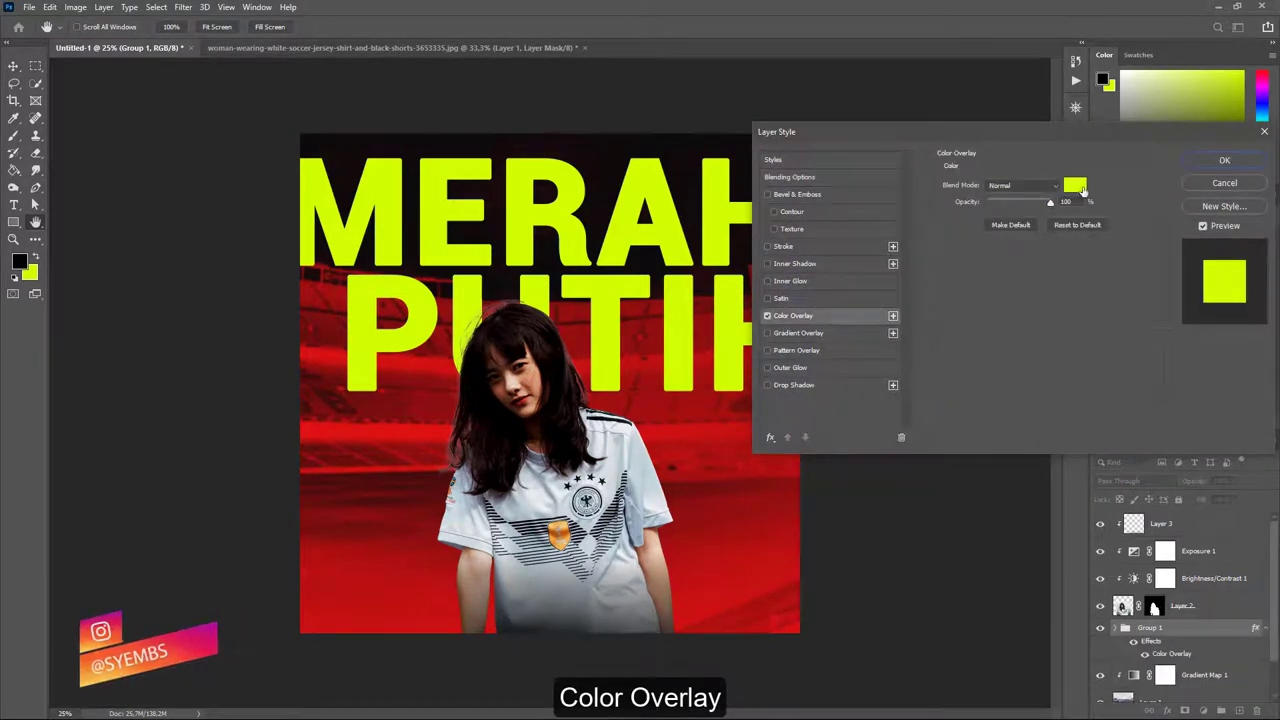
pyautogui.click(1075, 185)
pyautogui.write('ff0000')
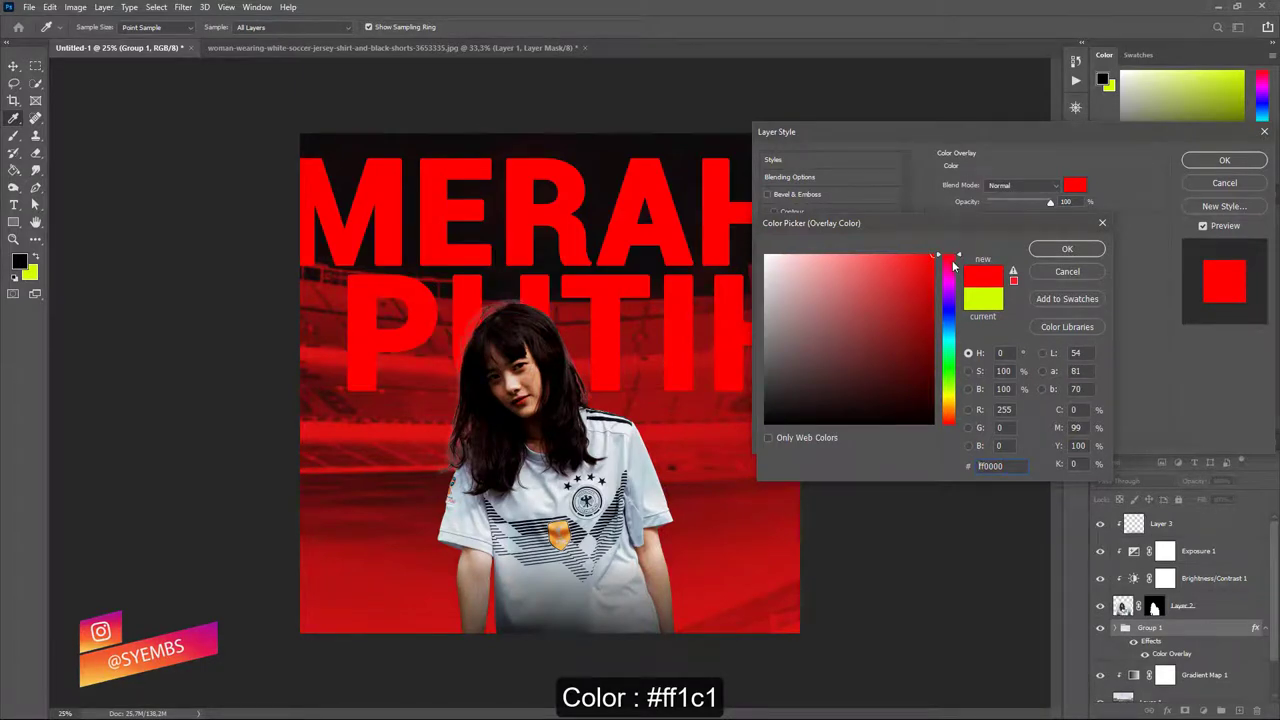
pyautogui.click(900, 255)
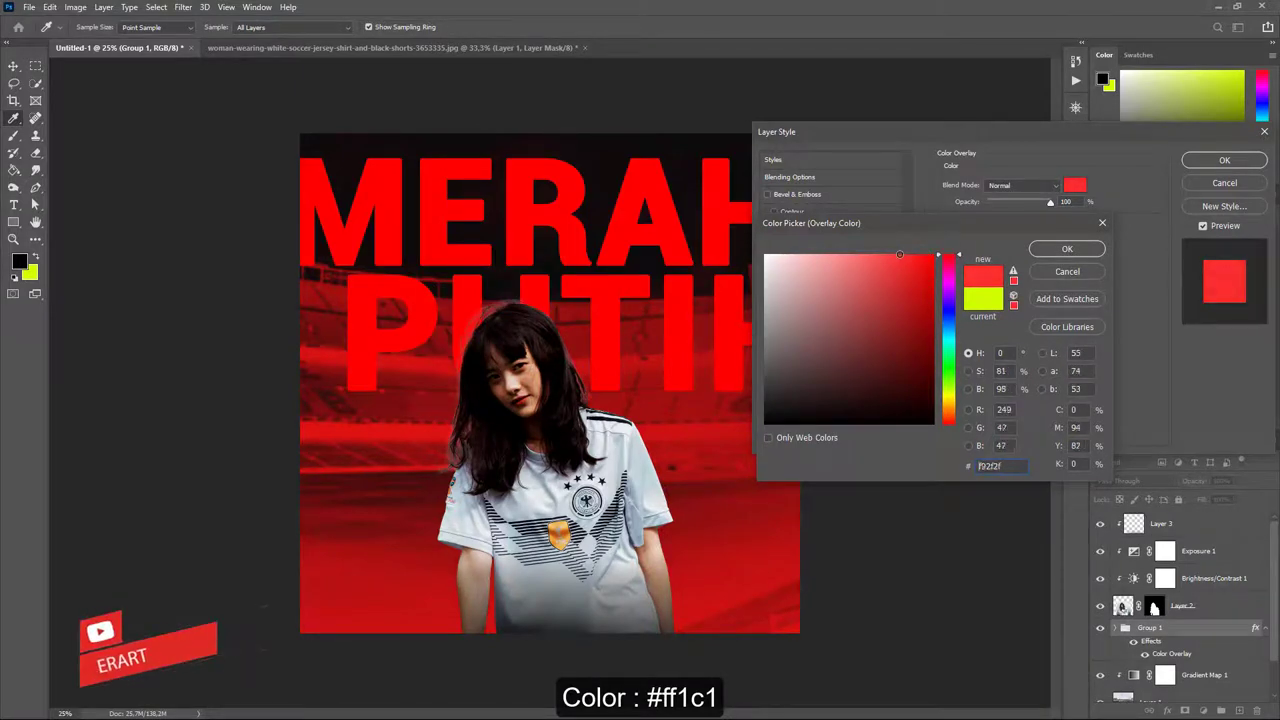
pyautogui.click(915, 252)
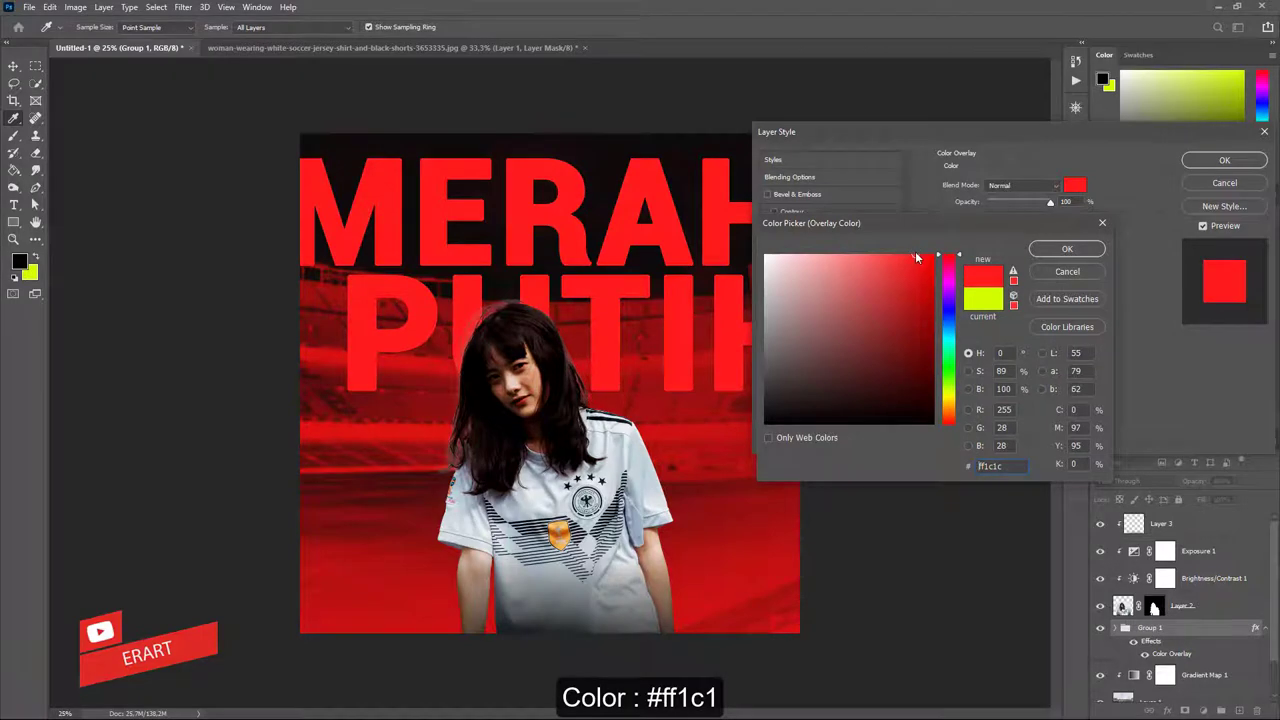
pyautogui.click(1067, 249)
# - Perspective-slant the red MERAH PUTIH group about -7.7° upward, running off the right edge
pyautogui.click(1222, 161)
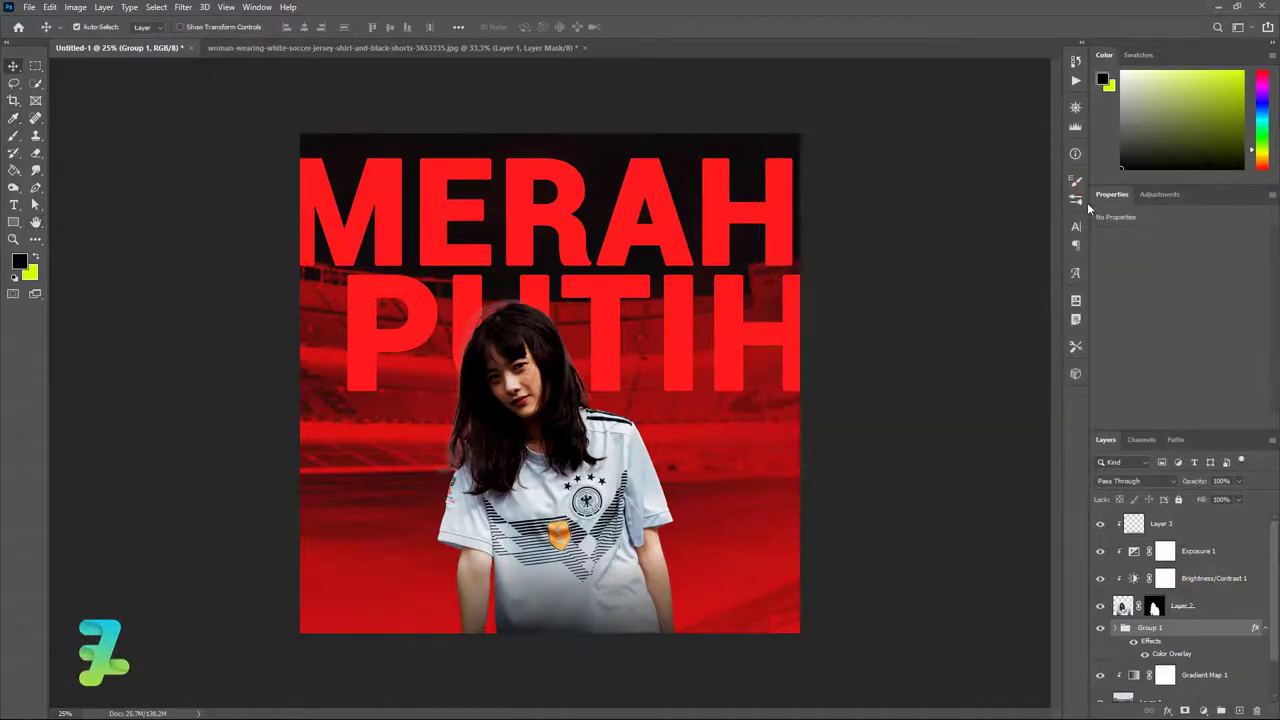
pyautogui.hotkey('ctrl', 't')
pyautogui.rightClick(600, 257)
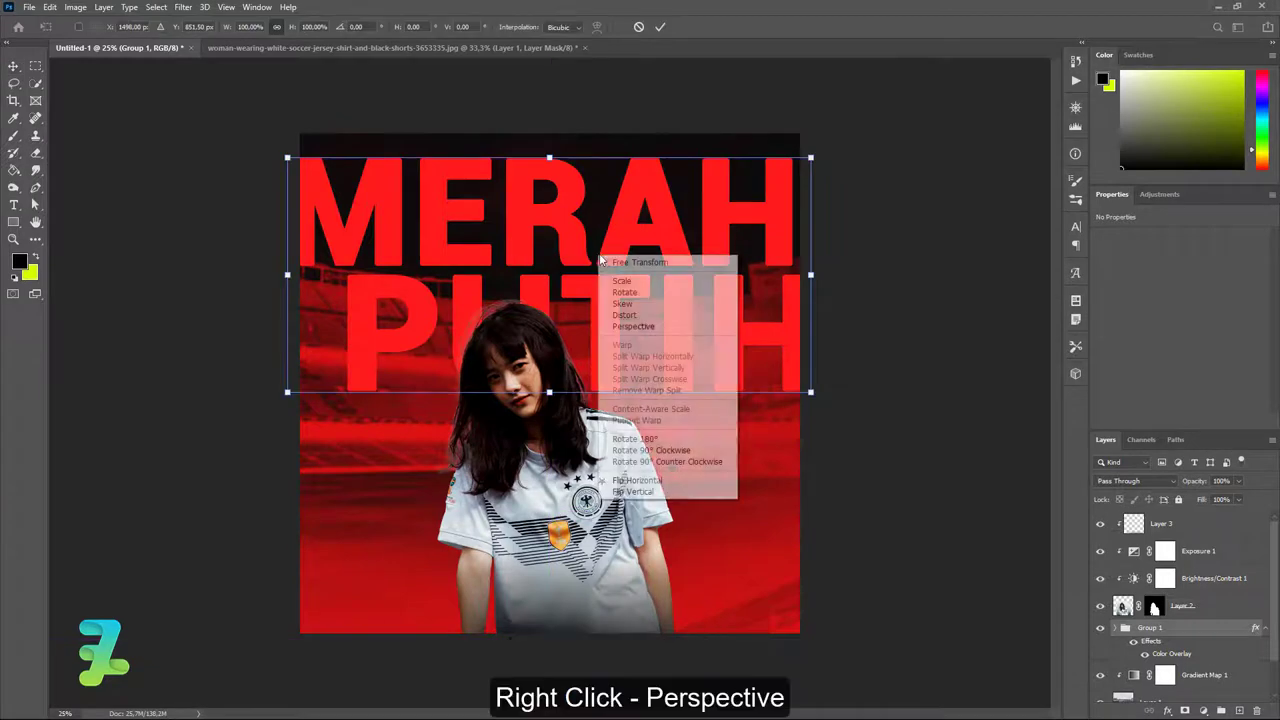
pyautogui.click(628, 327)
pyautogui.moveTo(810, 274); pyautogui.dragTo(814, 204)
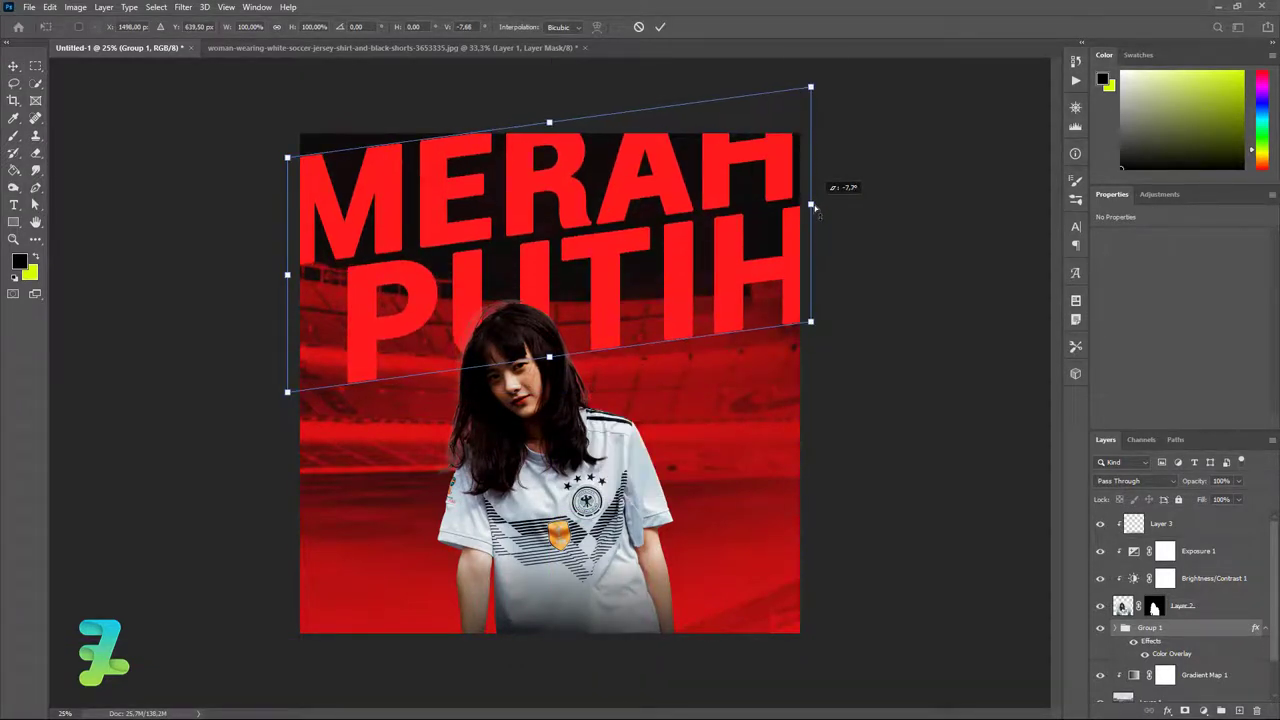
pyautogui.moveTo(596, 232); pyautogui.dragTo(613, 253)
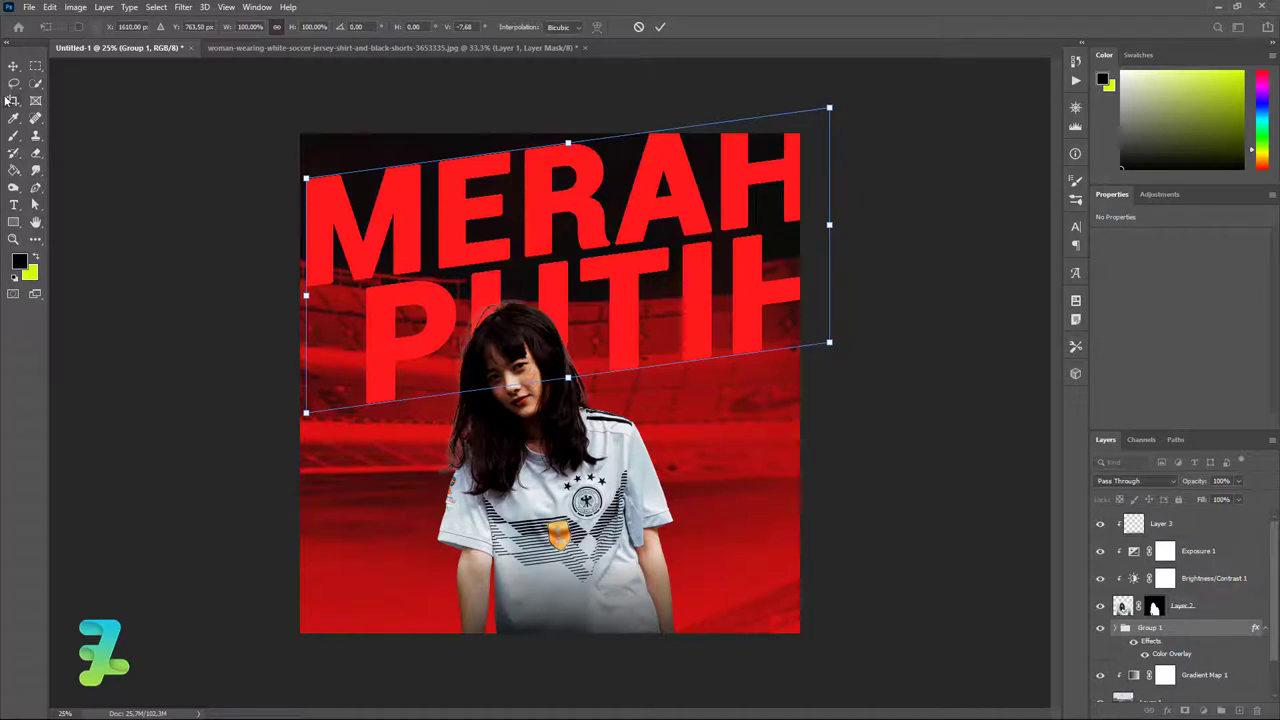
pyautogui.press('Return')
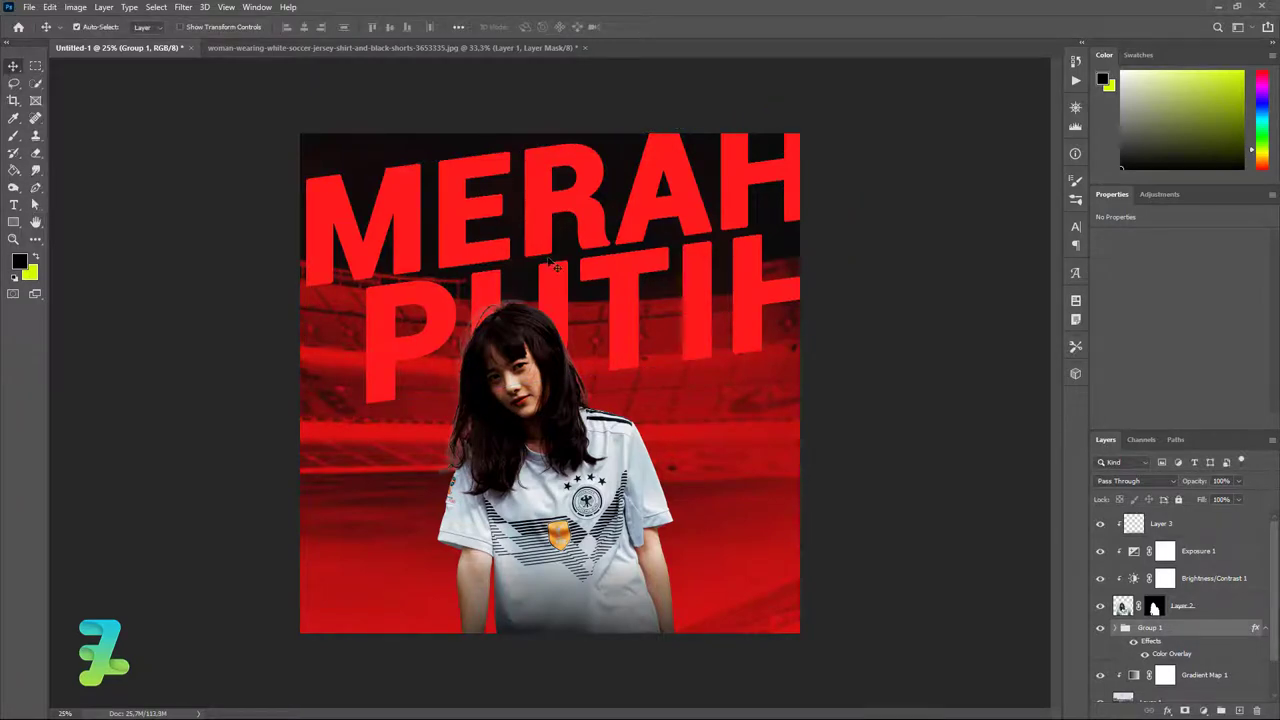
pyautogui.moveTo(577, 224); pyautogui.dragTo(589, 227)
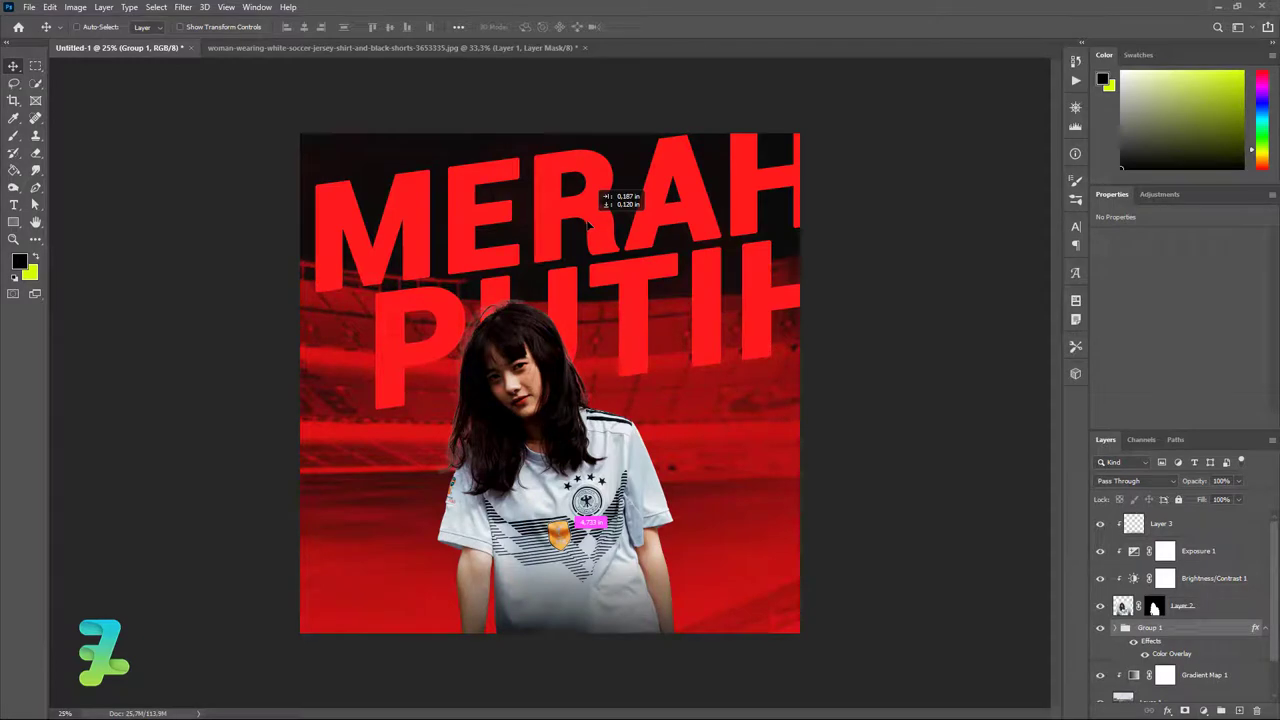
# - Paste the football quote as a new text layer in white #ffffff at 48 pt
pyautogui.click(16, 204)
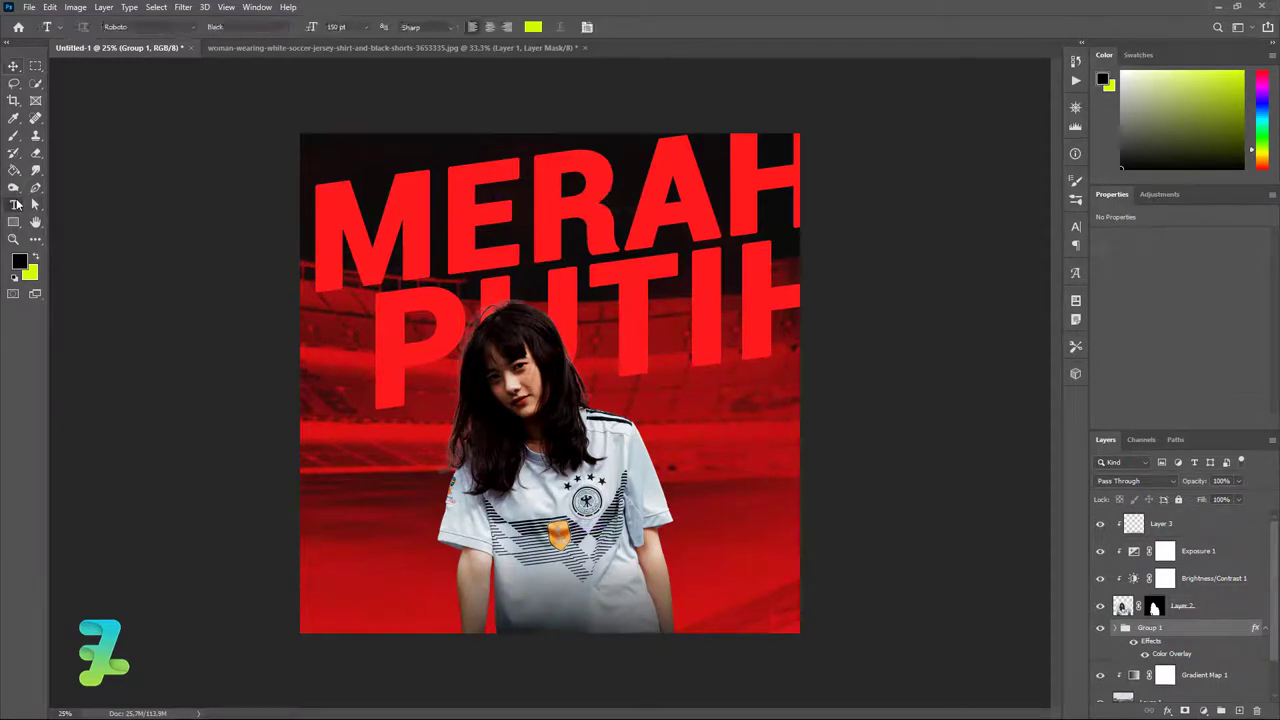
pyautogui.click(404, 228)
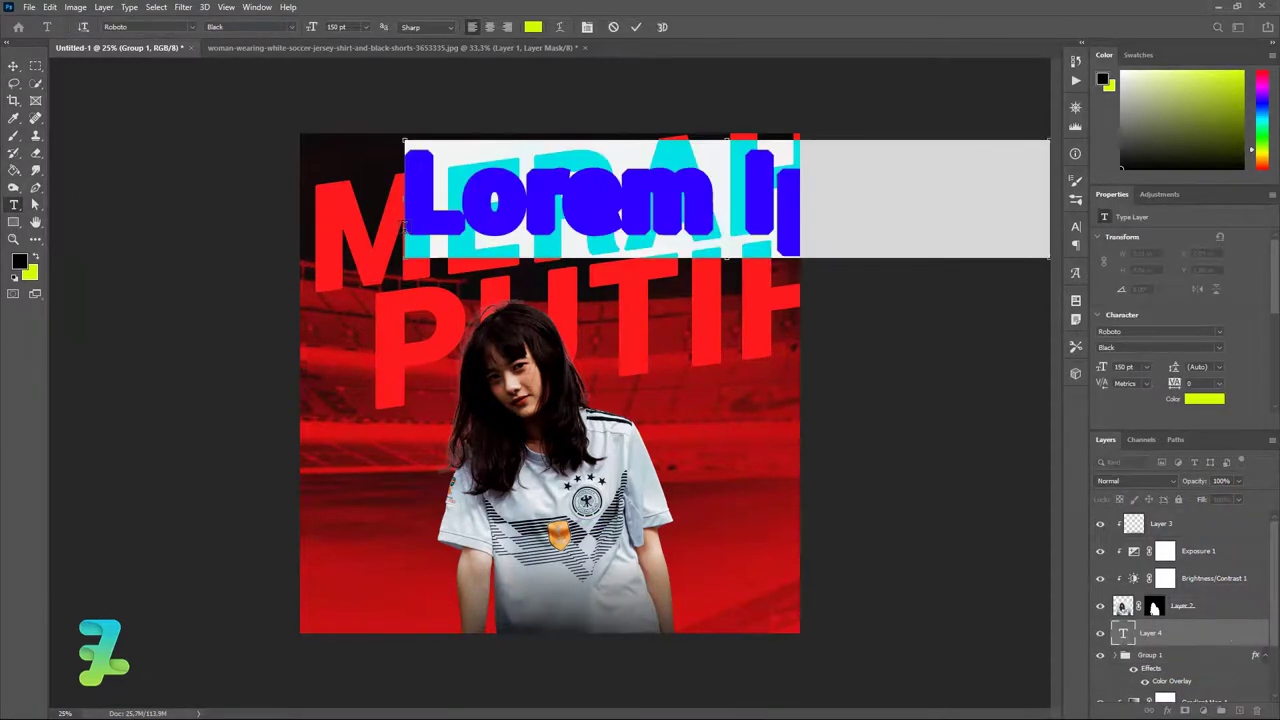
pyautogui.hotkey('ctrl', 'v')
pyautogui.hotkey('ctrl', 'a')
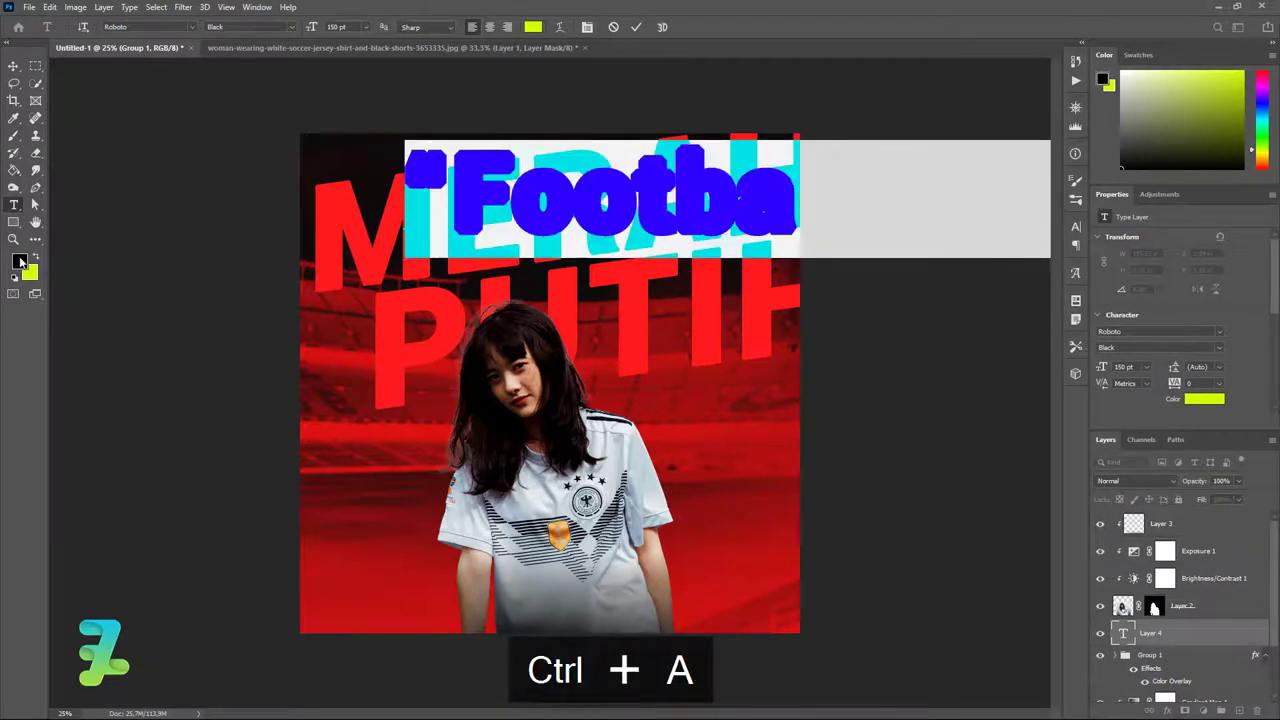
pyautogui.click(22, 262)
pyautogui.write('ffffff')
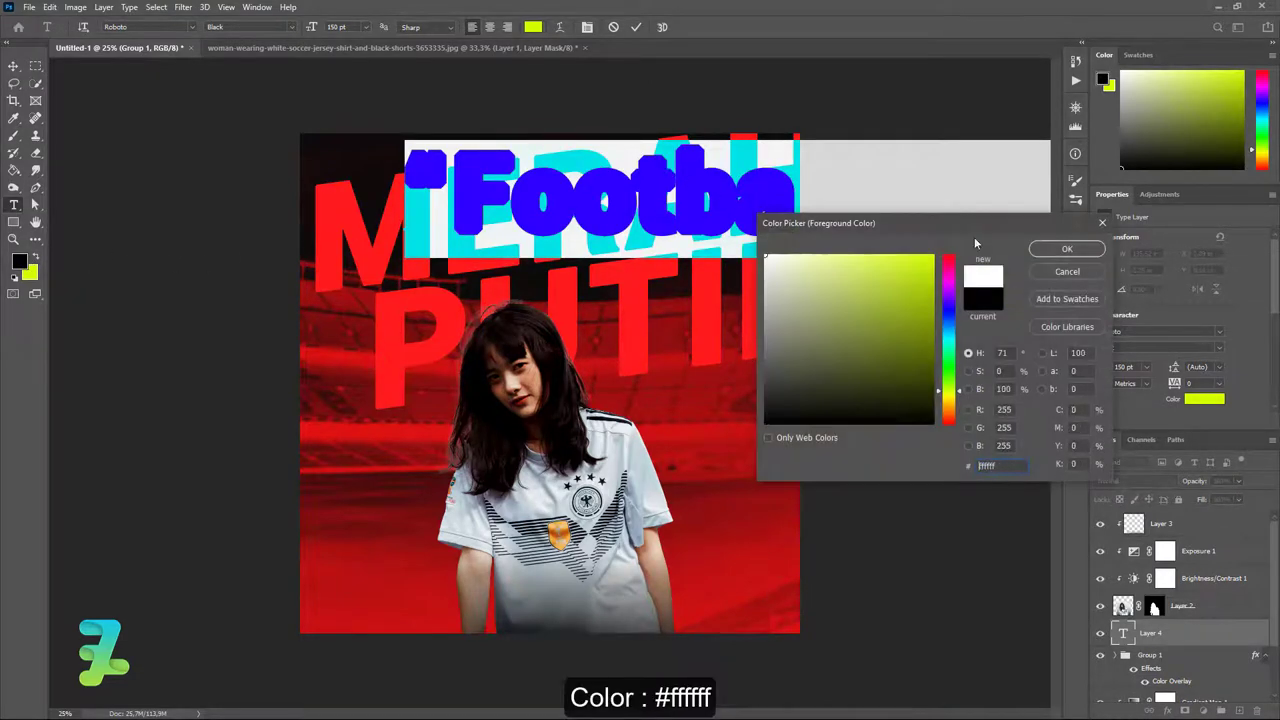
pyautogui.click(1066, 249)
pyautogui.click(366, 27)
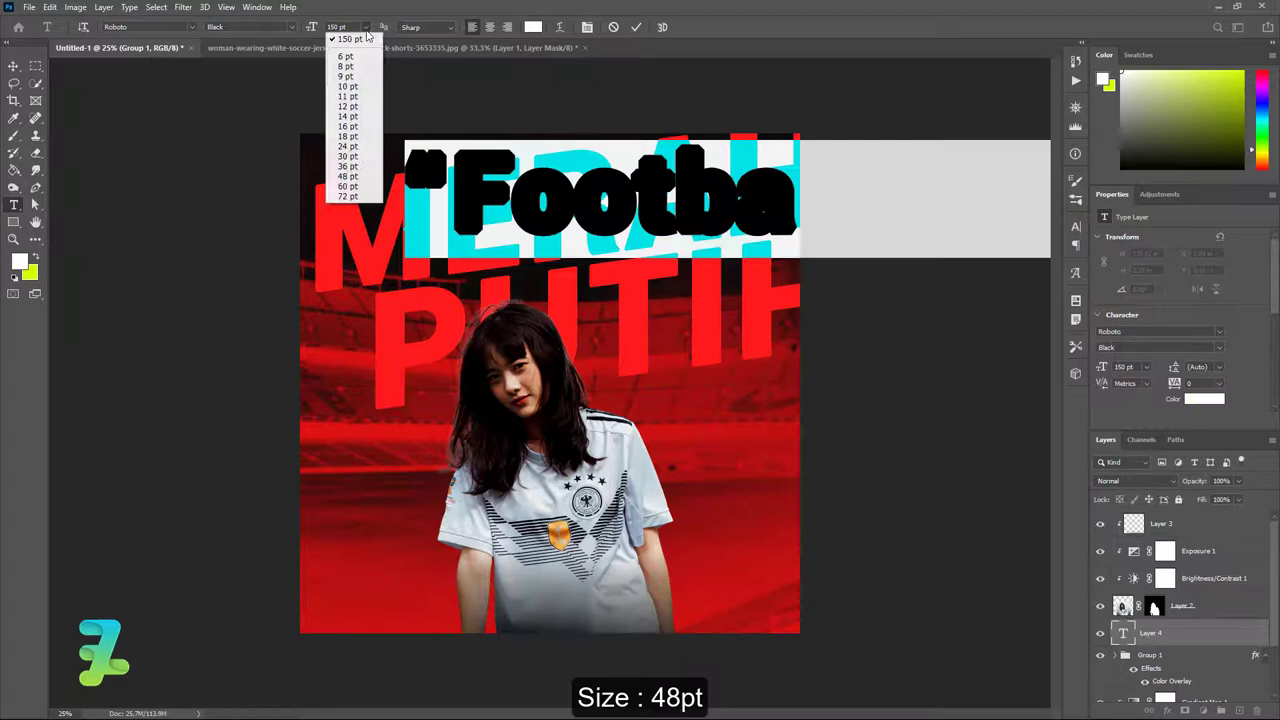
pyautogui.click(355, 180)
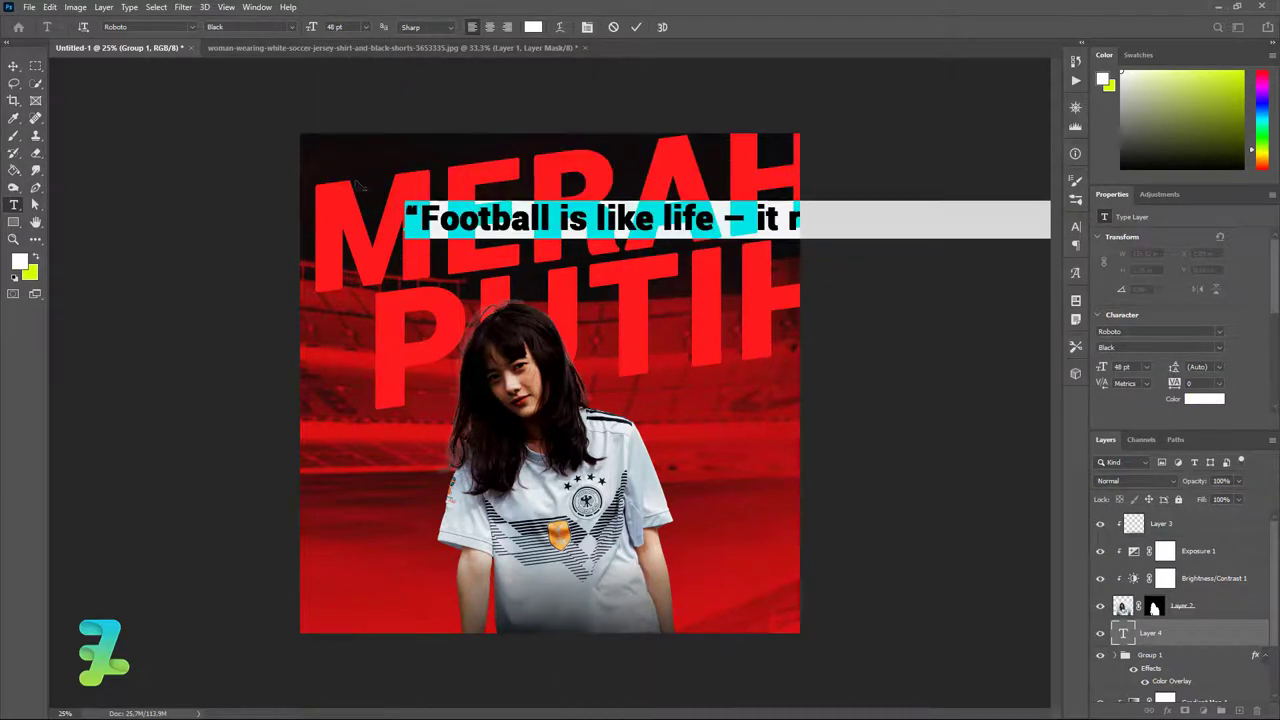
# - Break the quote into lines at self-denial and sacrifice, then move it up and left
pyautogui.click(726, 222)
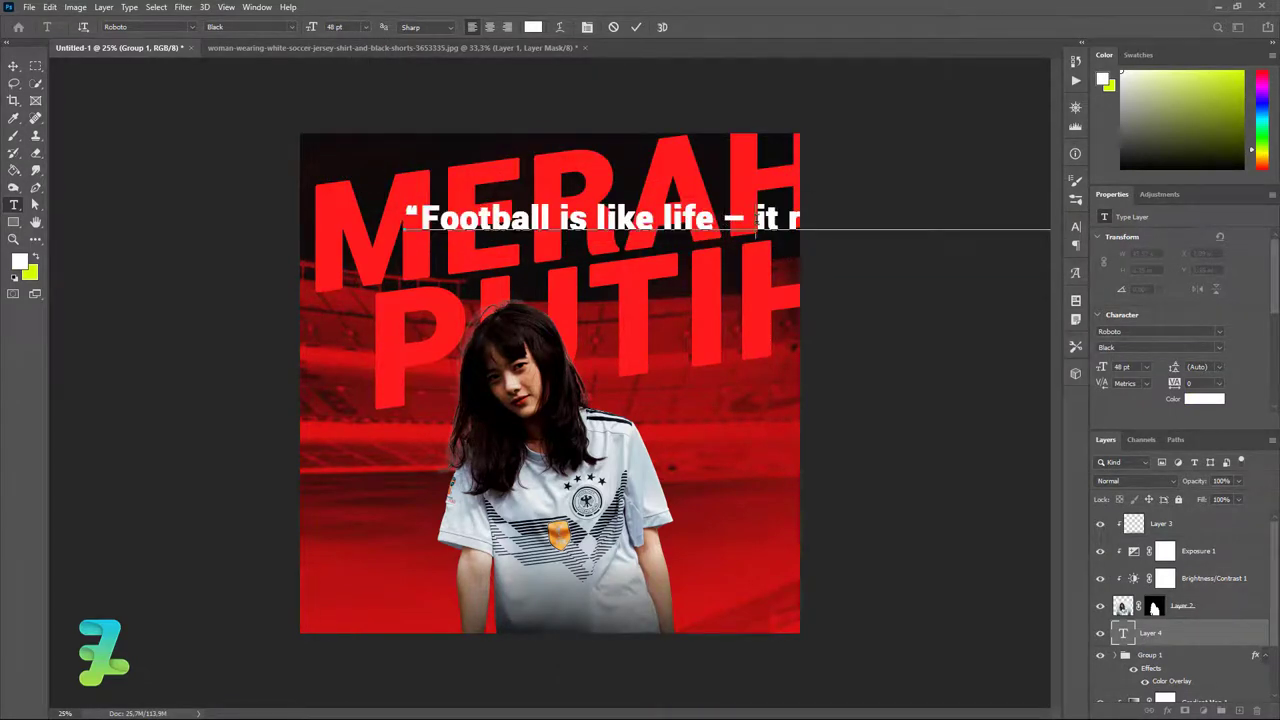
pyautogui.press('Return')
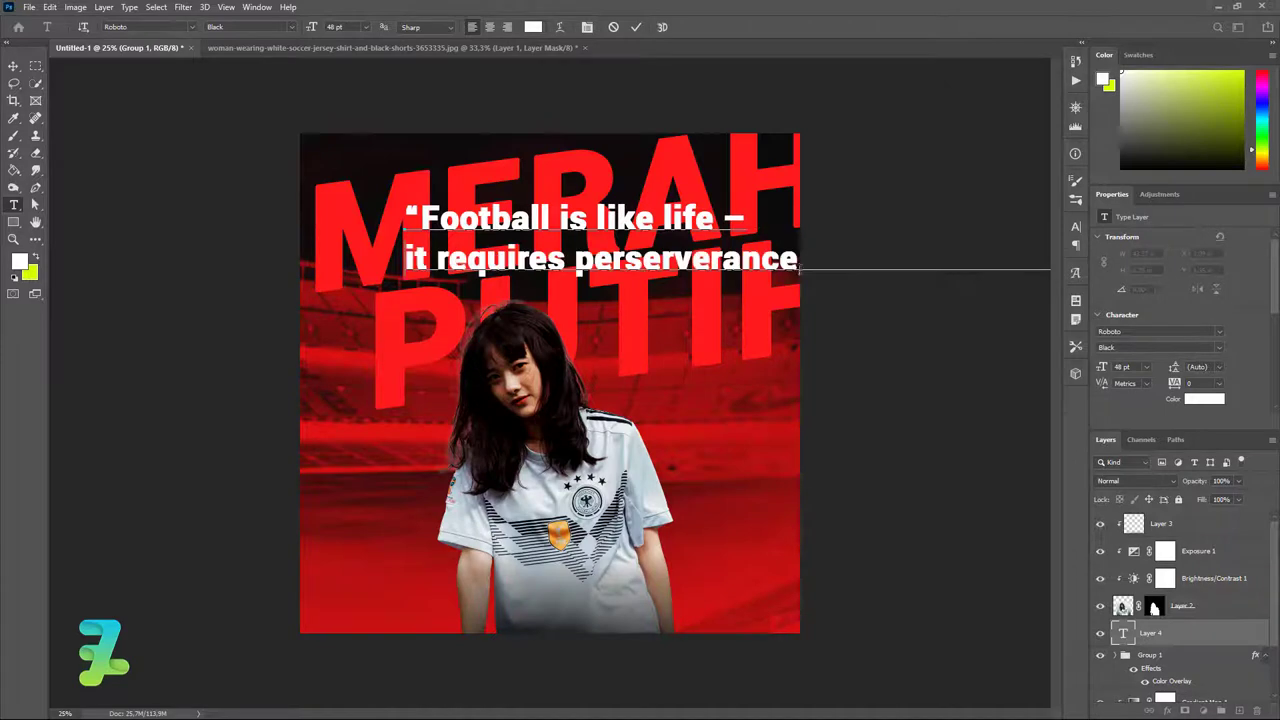
pyautogui.press('Return')
pyautogui.write(', self-denial, hard work, s')
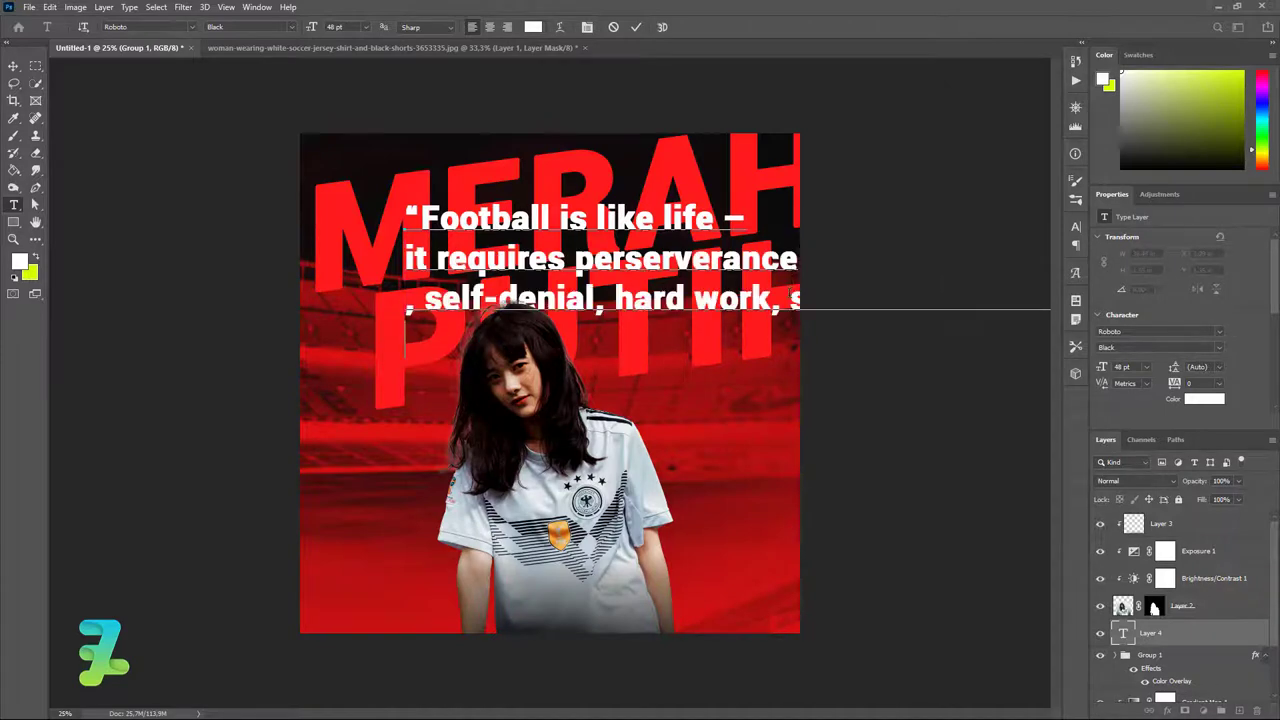
pyautogui.press('Return')
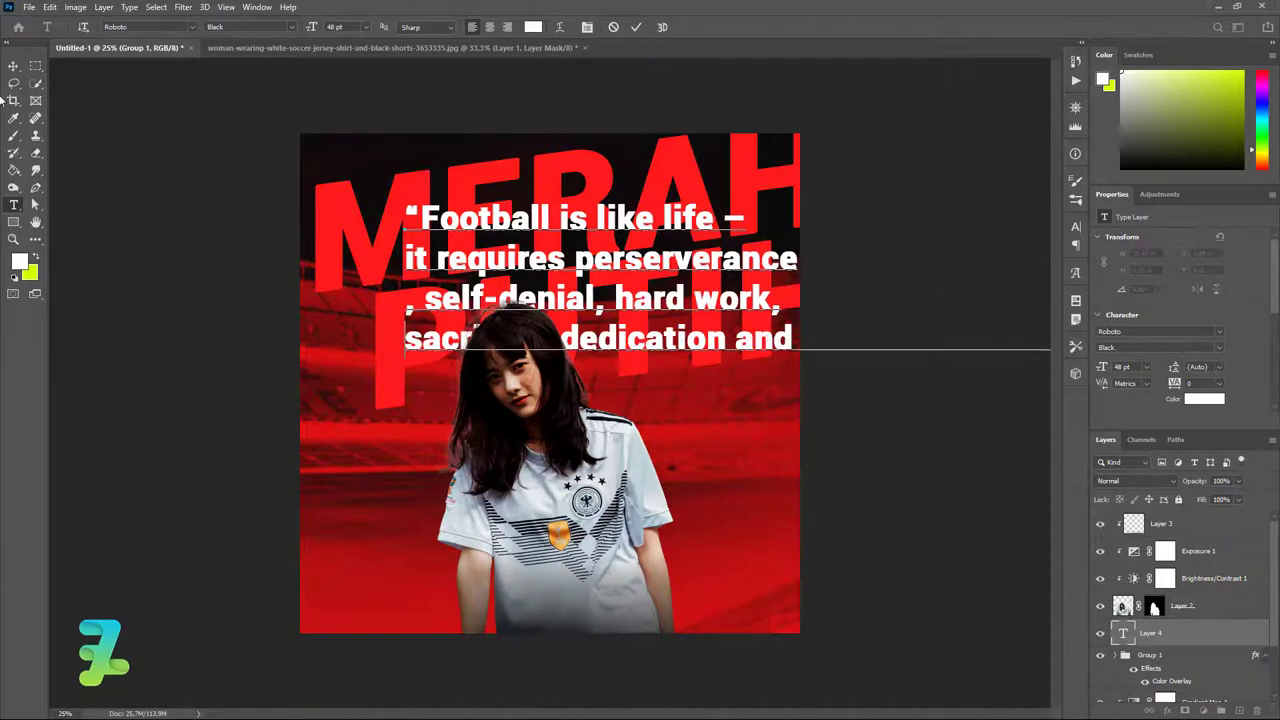
pyautogui.click(13, 66)
pyautogui.moveTo(683, 272)
pyautogui.mouseDown()
pyautogui.moveTo(625, 240)
pyautogui.moveTo(623, 266)
pyautogui.mouseUp()
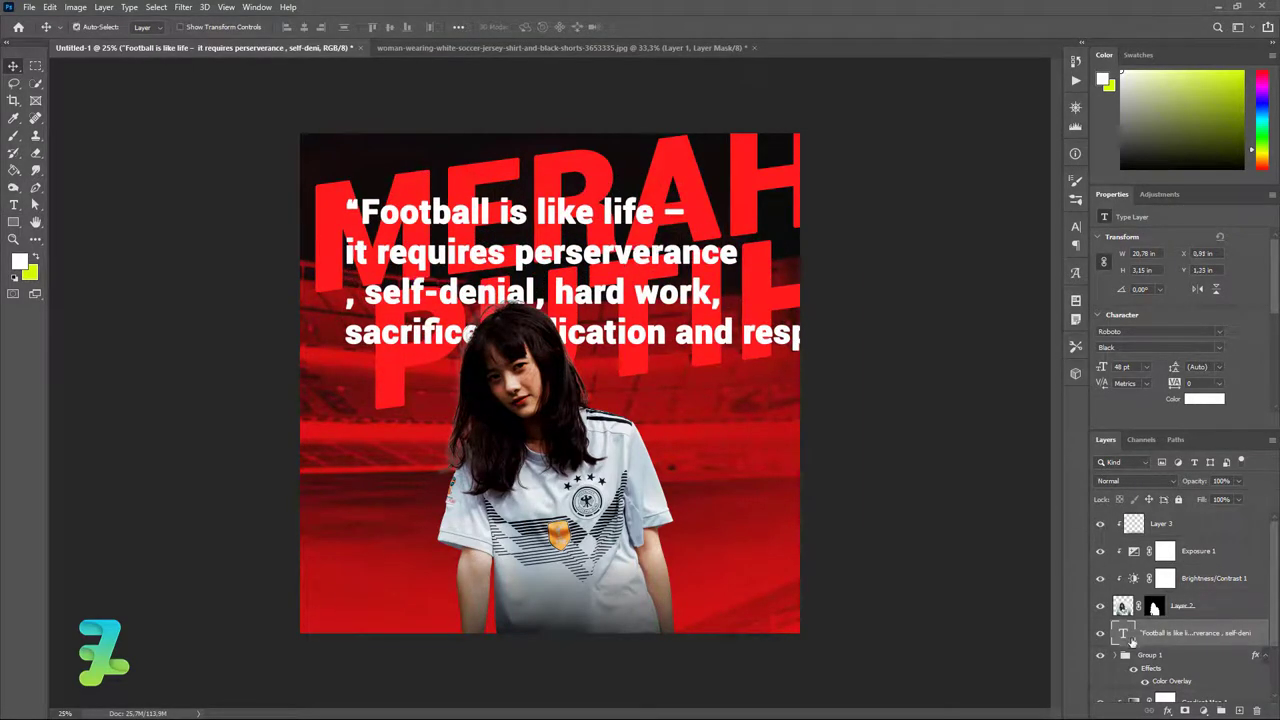
# - Add line breaks before 'respect for authority' and before the author's name
pyautogui.doubleClick(1124, 634)
pyautogui.click(729, 334)
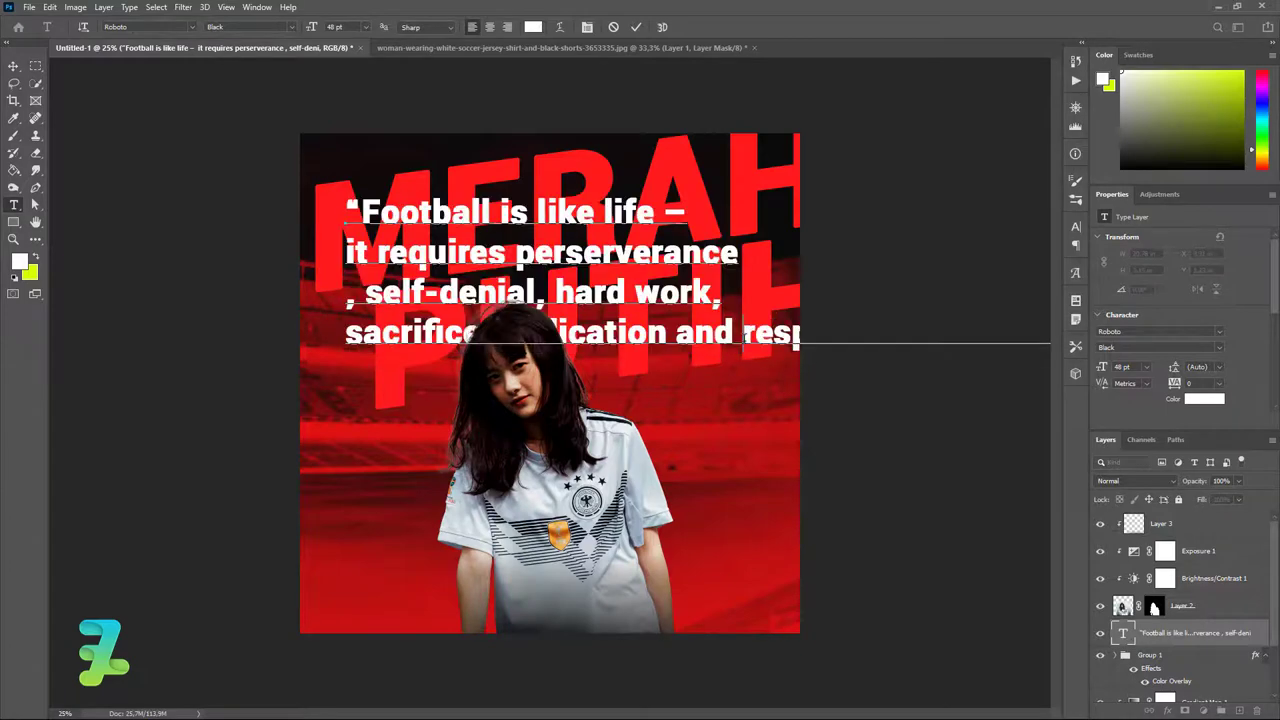
pyautogui.press('Return')
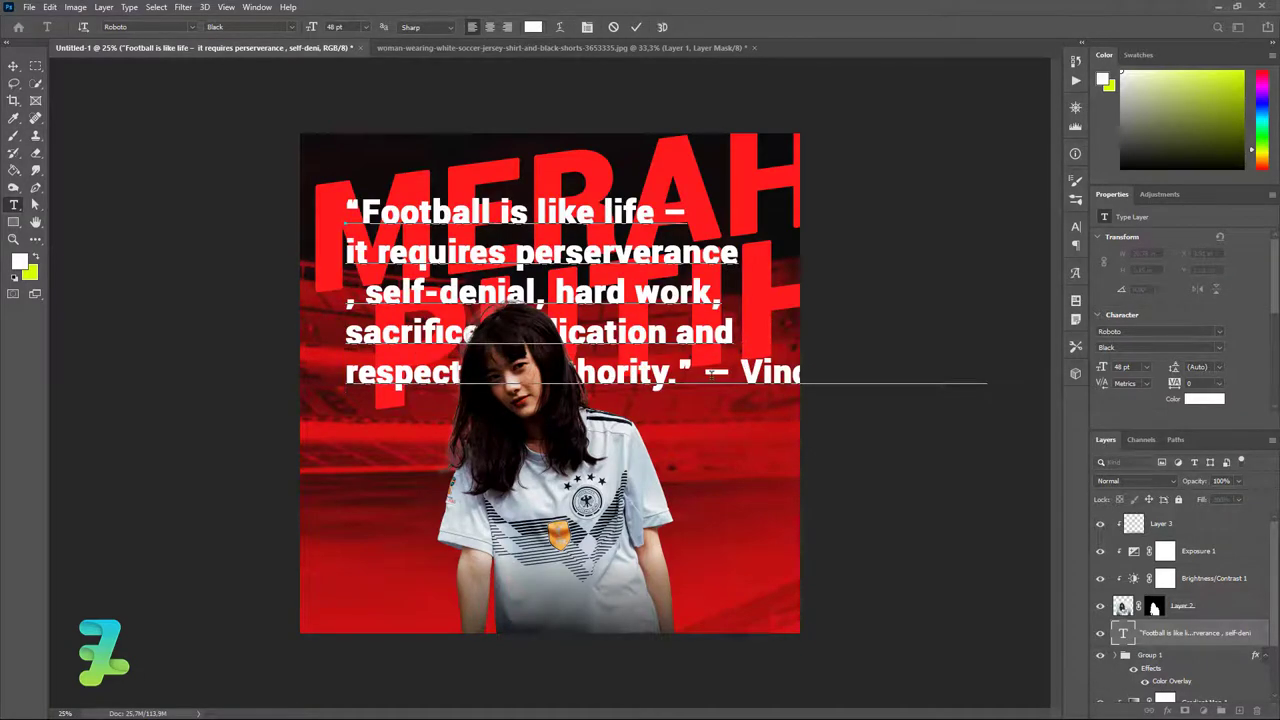
pyautogui.press('Return')
pyautogui.hotkey('ctrl', 'a')
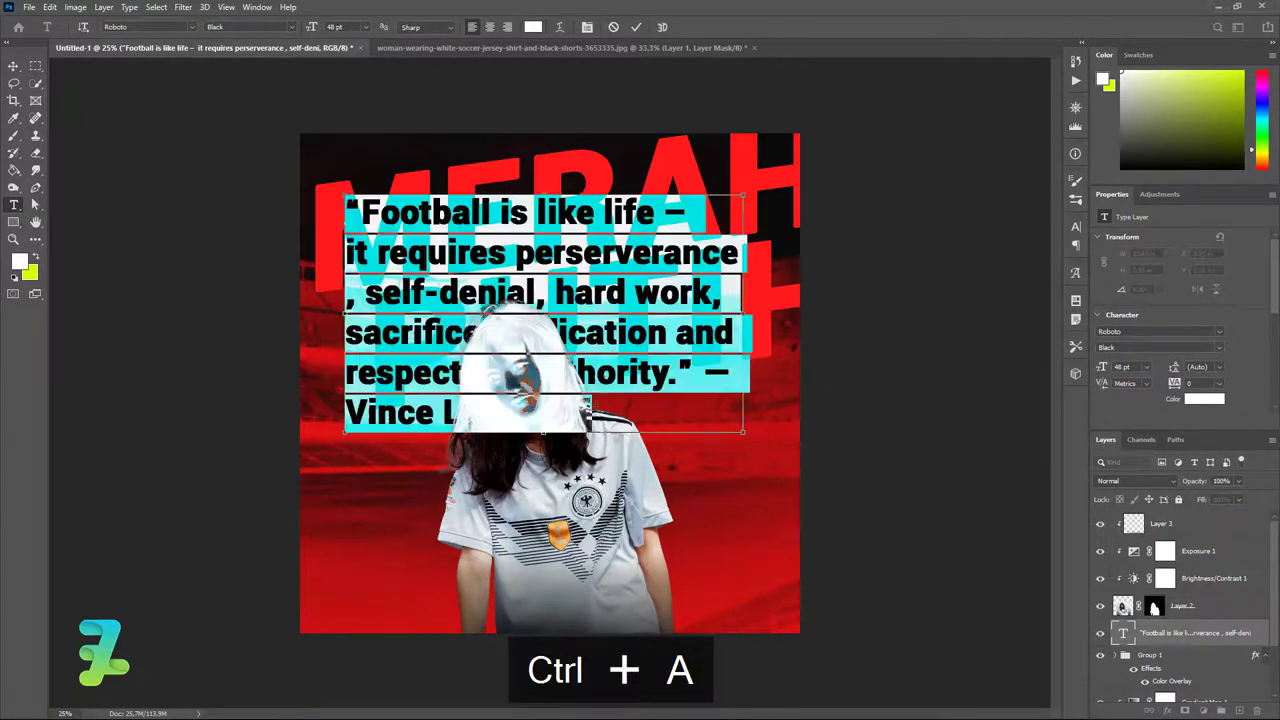
# - Make the quote All Caps and move it up and left
pyautogui.click(587, 27)
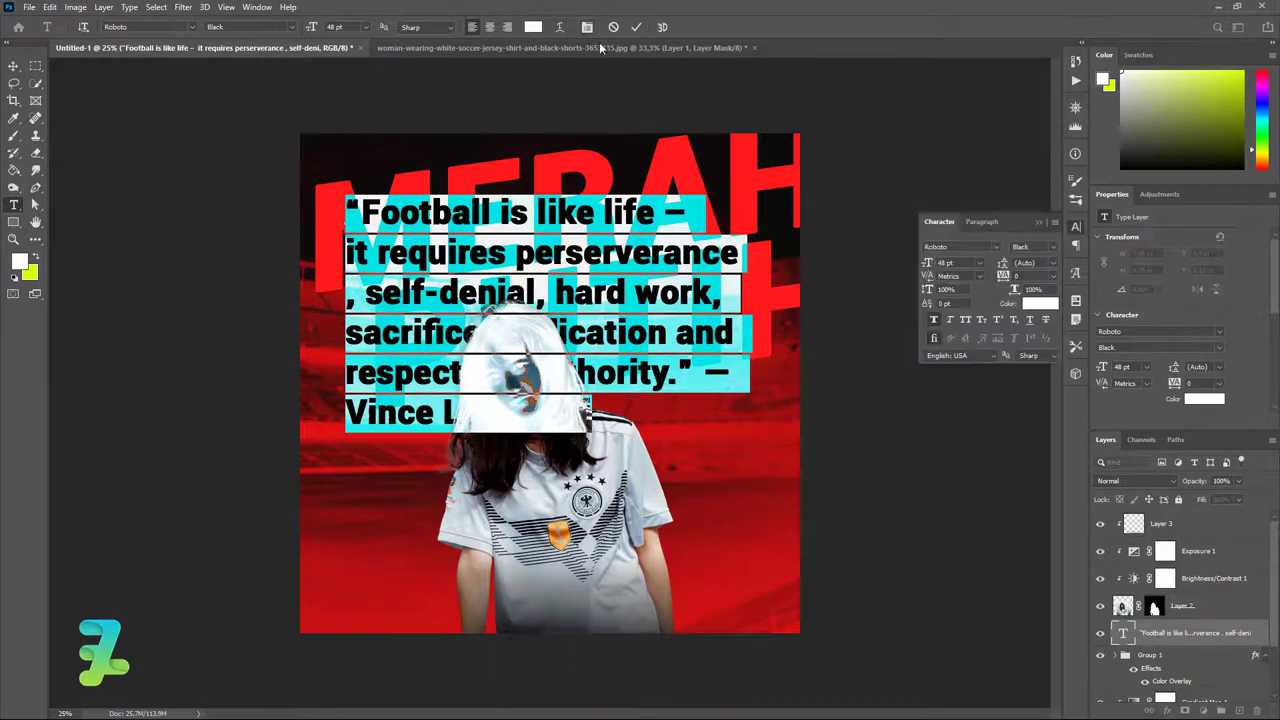
pyautogui.click(965, 321)
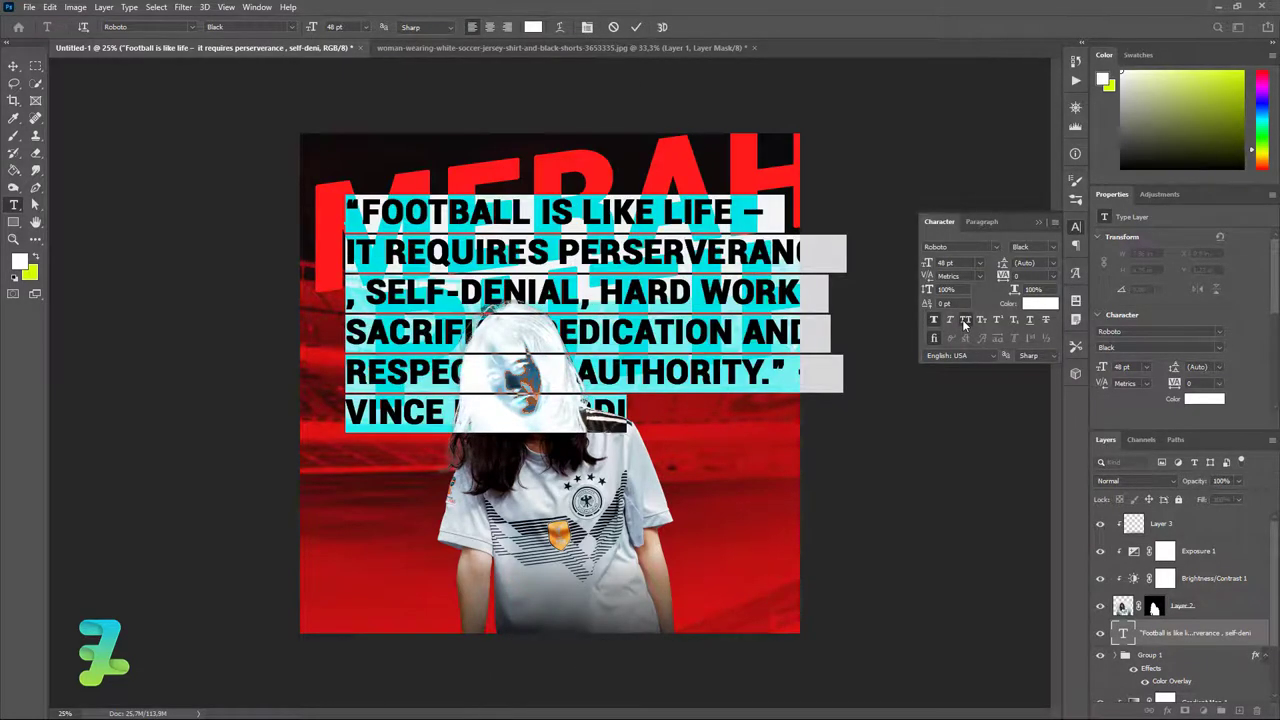
pyautogui.click(10, 66)
pyautogui.moveTo(520, 266)
pyautogui.mouseDown()
pyautogui.moveTo(497, 248)
pyautogui.moveTo(498, 282)
pyautogui.mouseUp()
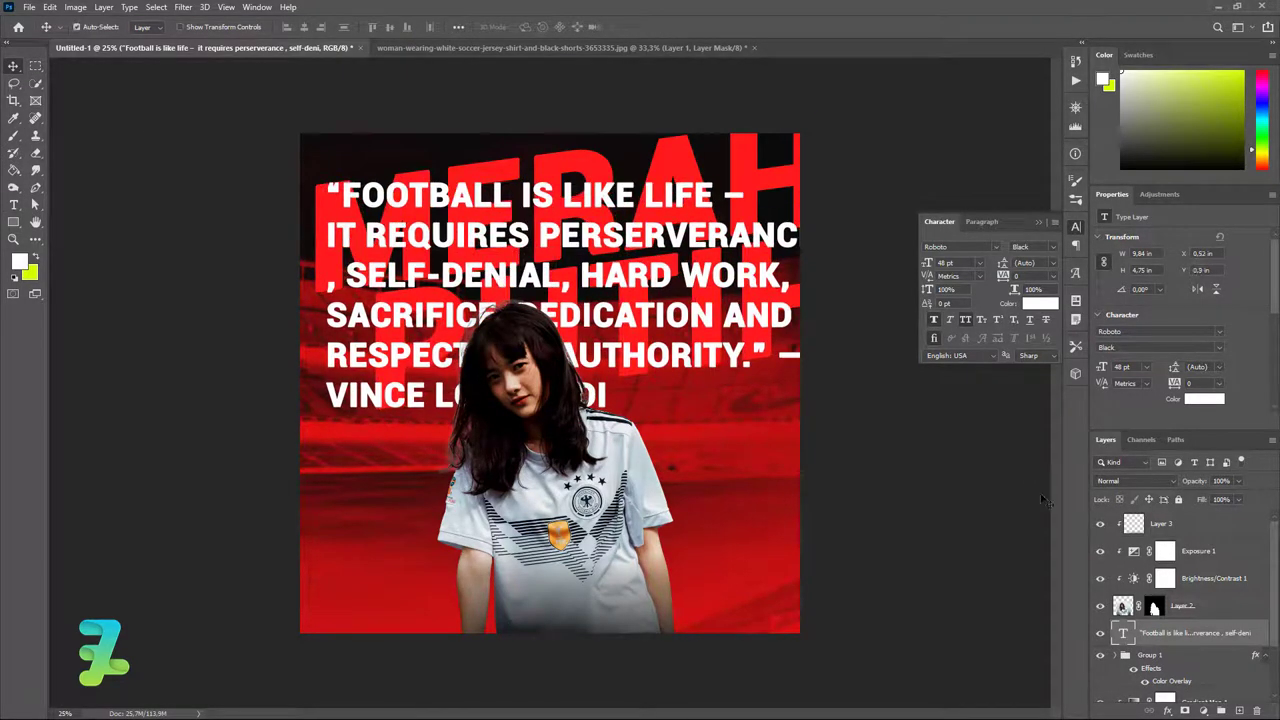
# - Shrink the quote to 36 pt and shift it up and right
pyautogui.doubleClick(1124, 634)
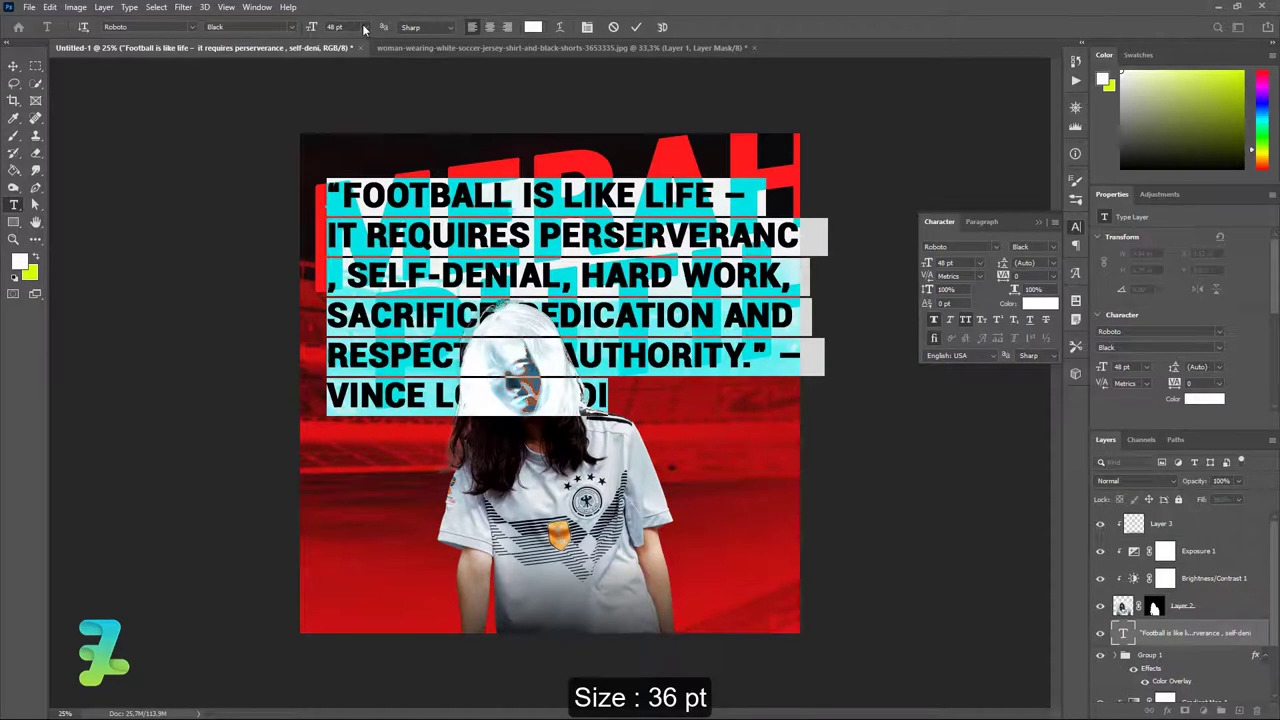
pyautogui.click(364, 28)
pyautogui.click(355, 163)
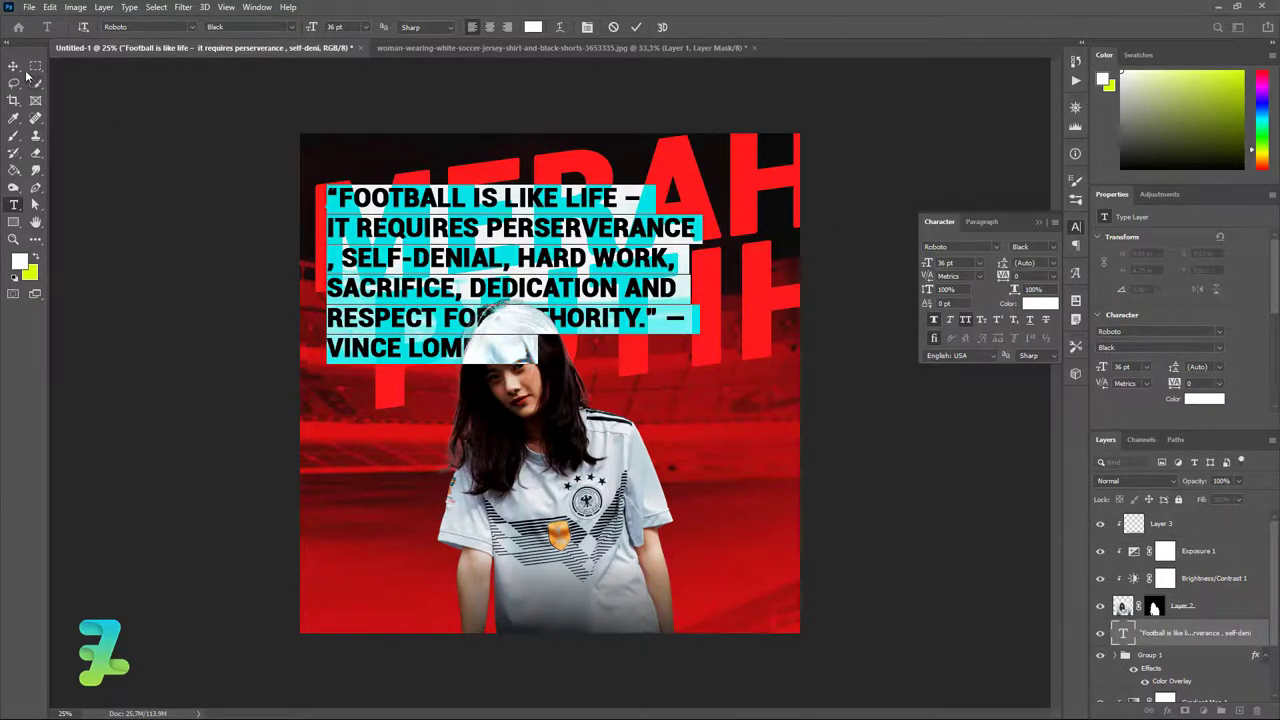
pyautogui.click(13, 66)
pyautogui.moveTo(531, 225); pyautogui.dragTo(563, 222)
# - Centre-align the quote lines and place the block centred above the woman's head
pyautogui.doubleClick(1121, 634)
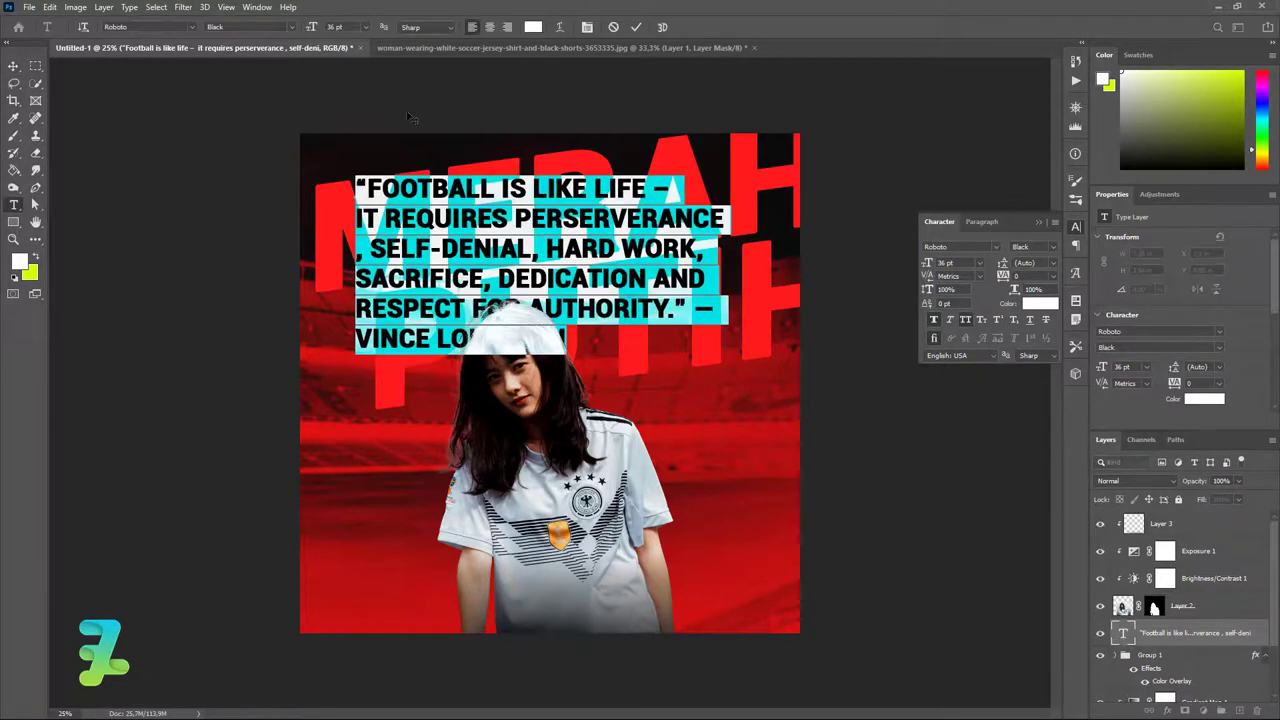
pyautogui.click(494, 28)
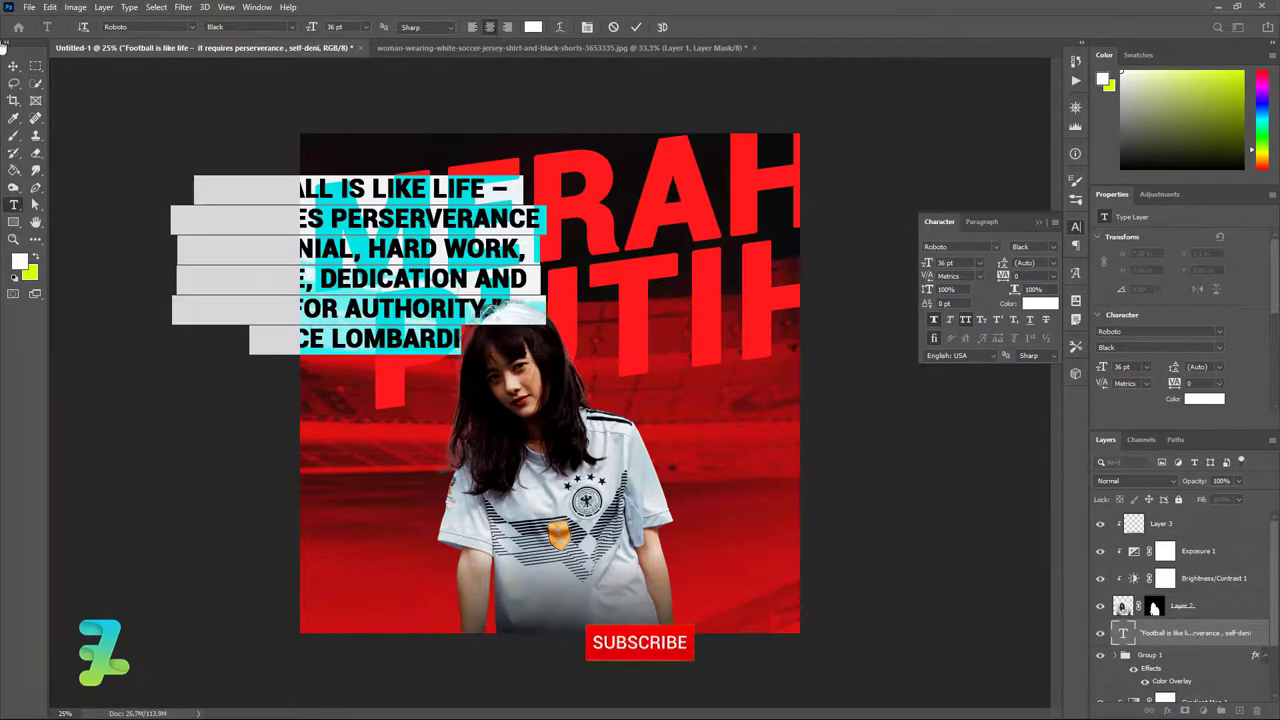
pyautogui.click(16, 68)
pyautogui.moveTo(432, 252); pyautogui.dragTo(612, 256)
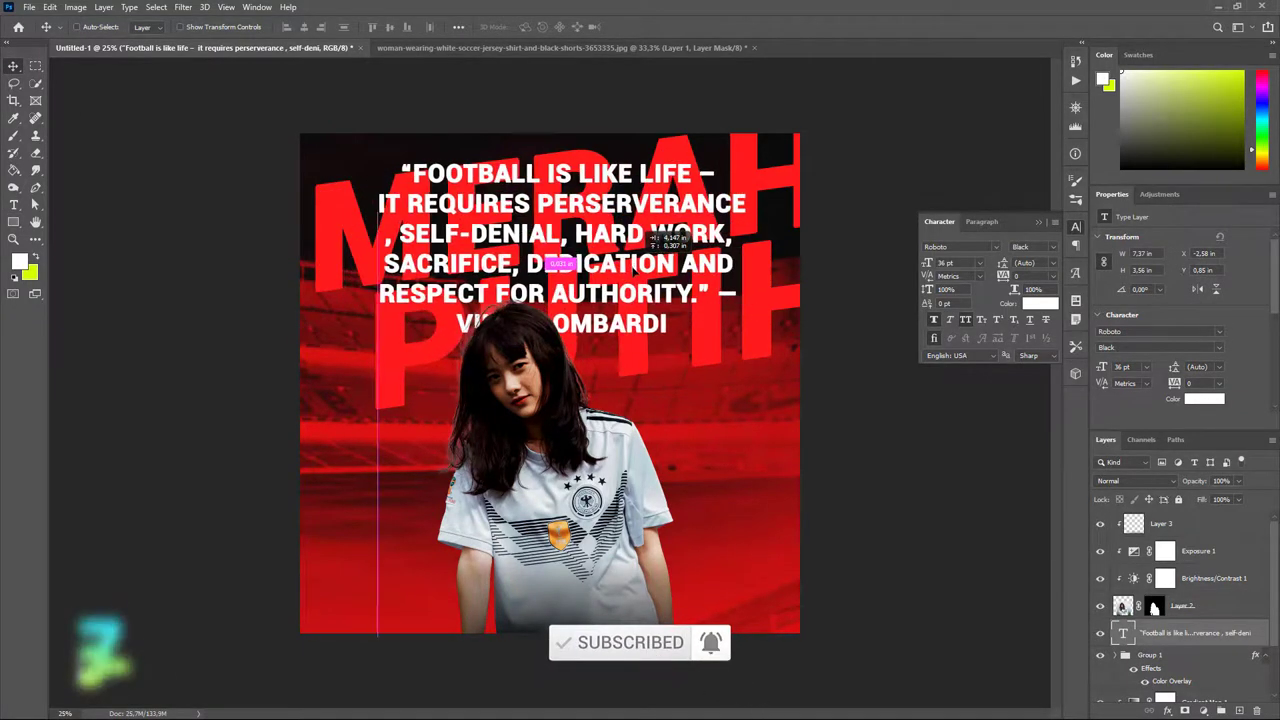
pyautogui.moveTo(612, 256); pyautogui.dragTo(641, 250)
pyautogui.doubleClick(1121, 632)
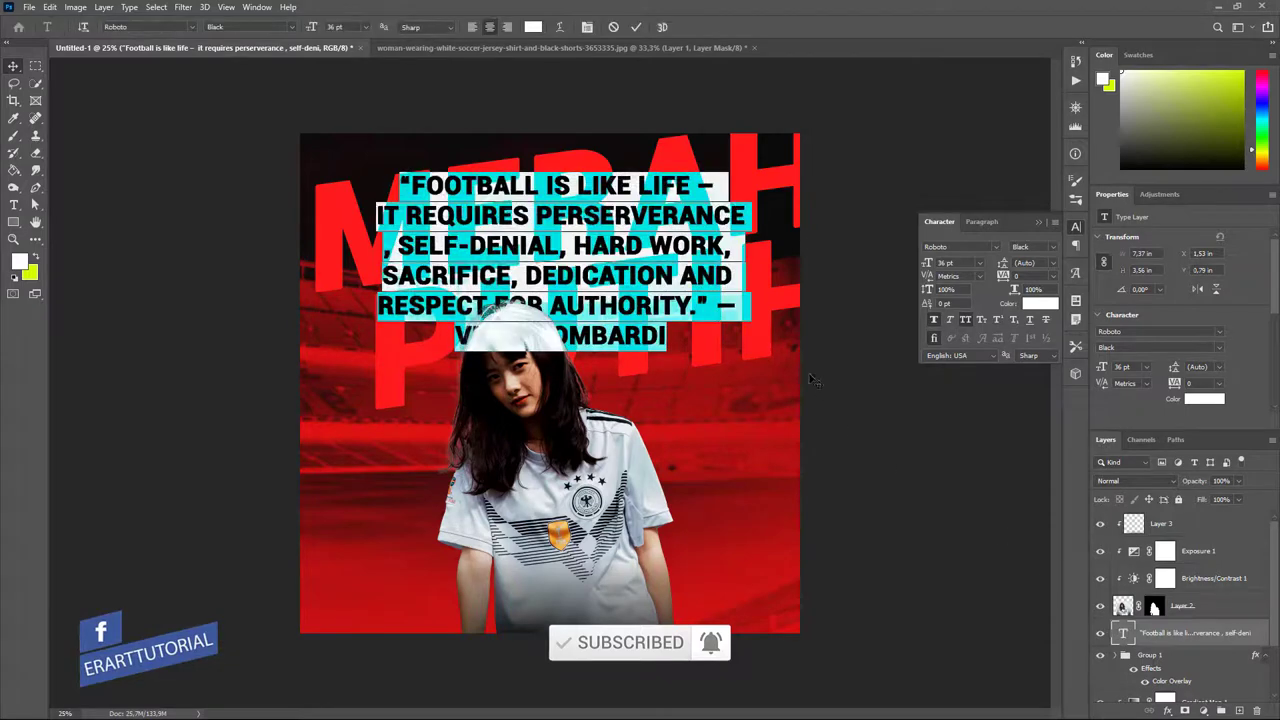
pyautogui.click(716, 311)
# - Remove the trailing dash after AUTHORITY and tidy the author's line
pyautogui.press('BackSpace')
pyautogui.press('BackSpace')
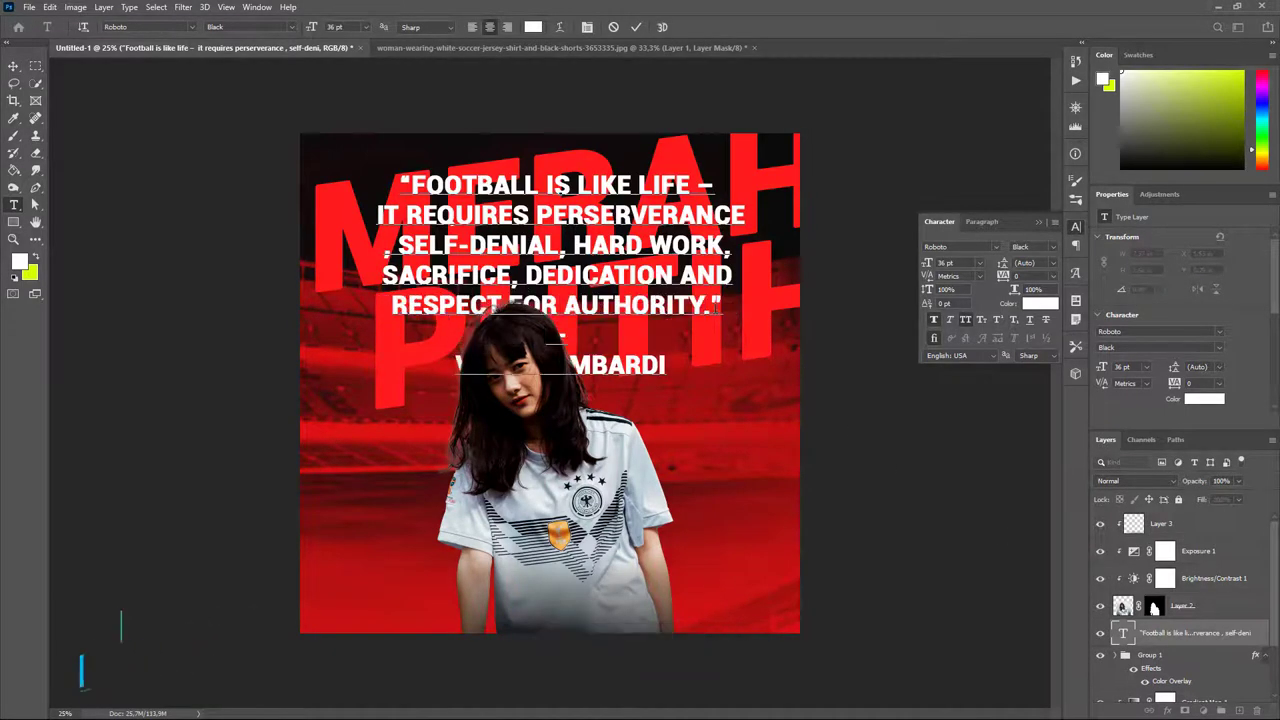
pyautogui.press('Return')
pyautogui.press('Delete')
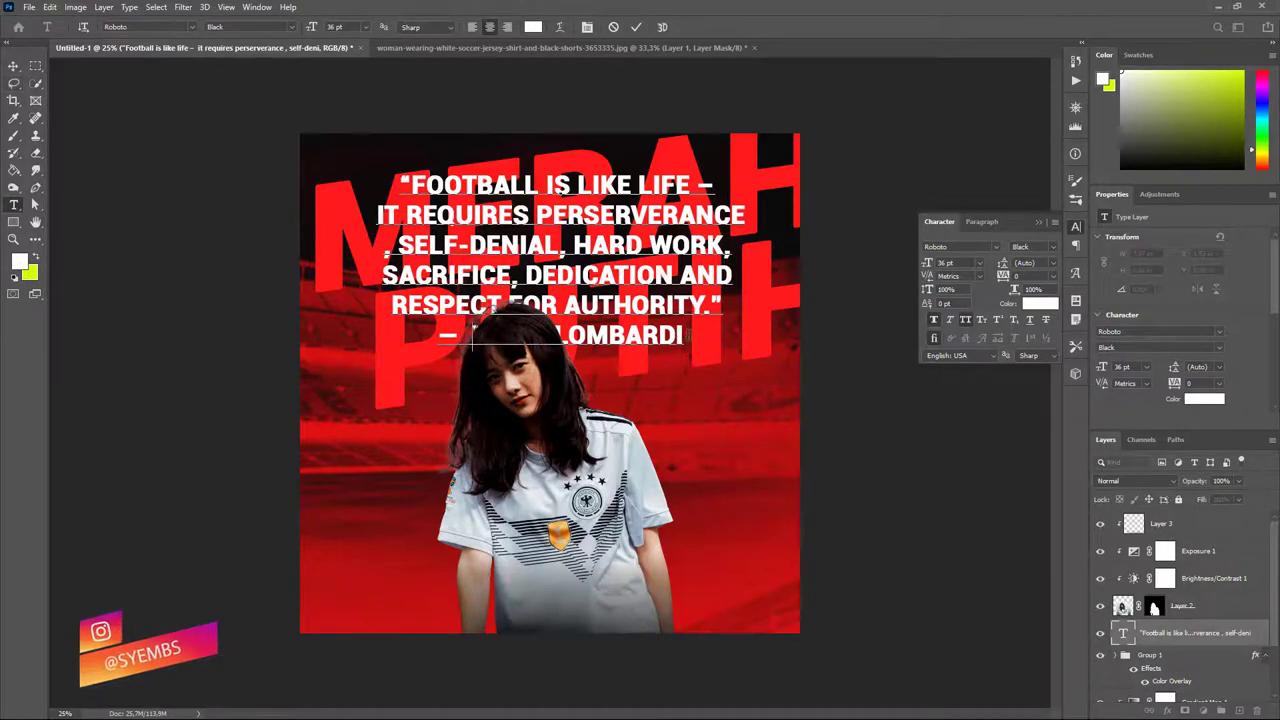
# - Copy and delete the author's credit line, then nudge the quote slightly down
pyautogui.moveTo(686, 335); pyautogui.dragTo(438, 335)
pyautogui.hotkey('ctrl', 'c')
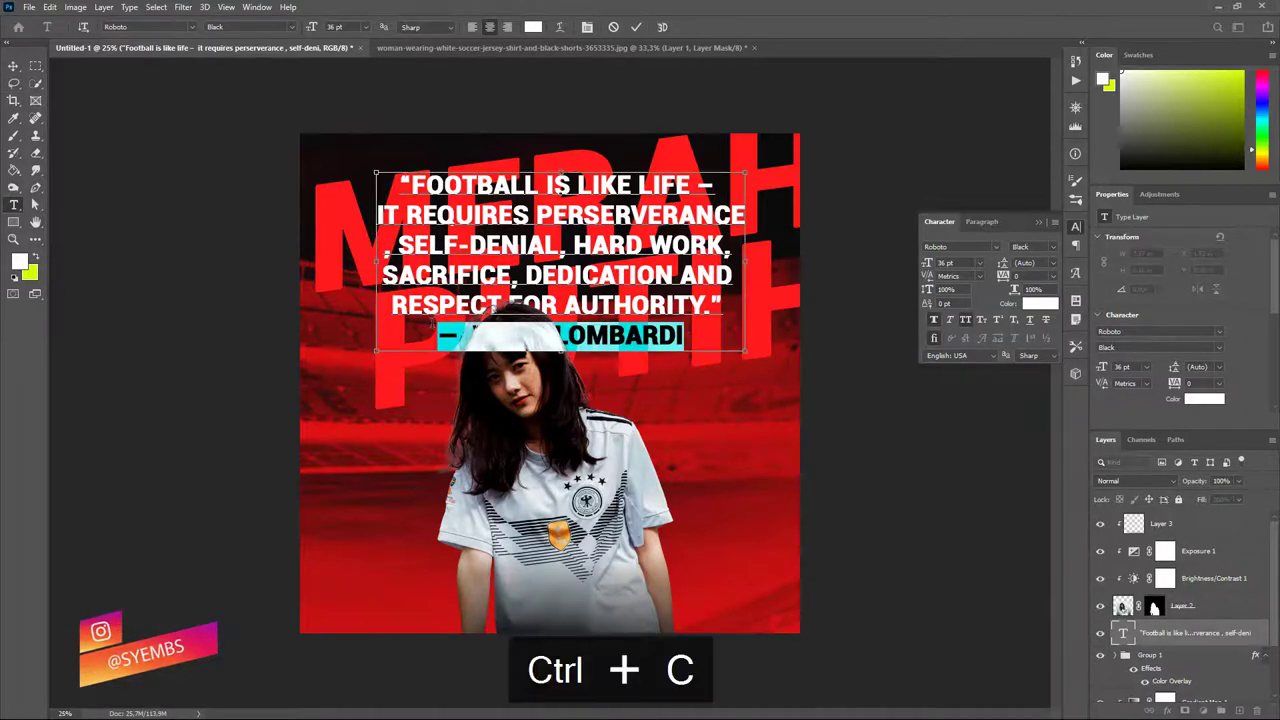
pyautogui.press('BackSpace')
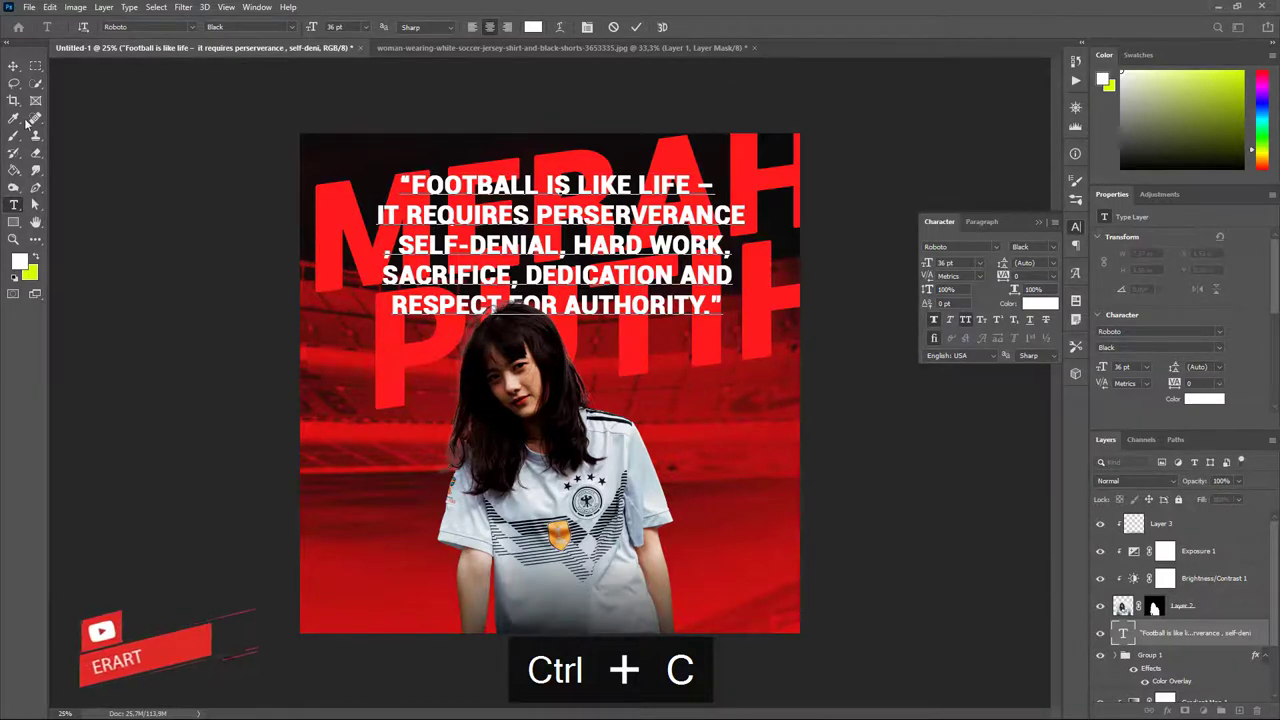
pyautogui.click(13, 65)
pyautogui.moveTo(544, 214)
pyautogui.mouseDown()
pyautogui.moveTo(527, 219)
pyautogui.moveTo(540, 236)
pyautogui.mouseUp()
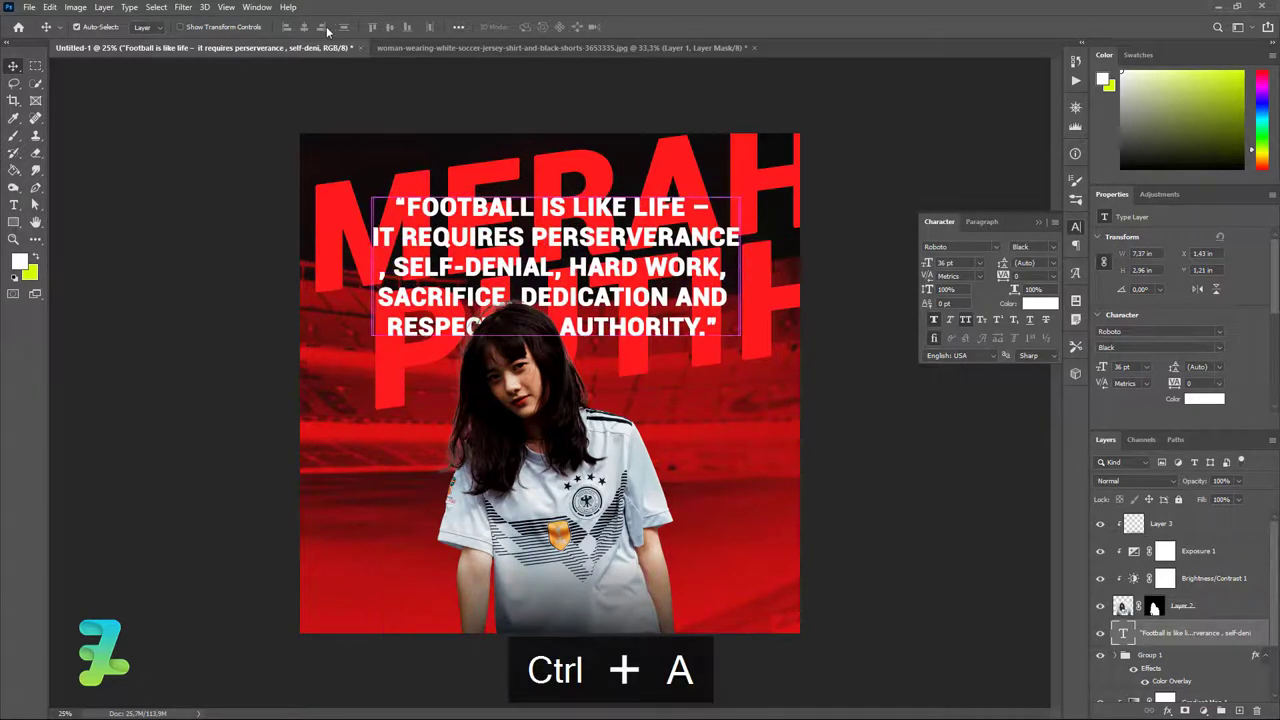
# - Paste the VINCE LOMBARDI credit into a new text layer left of the woman
pyautogui.hotkey('ctrl', 'd')
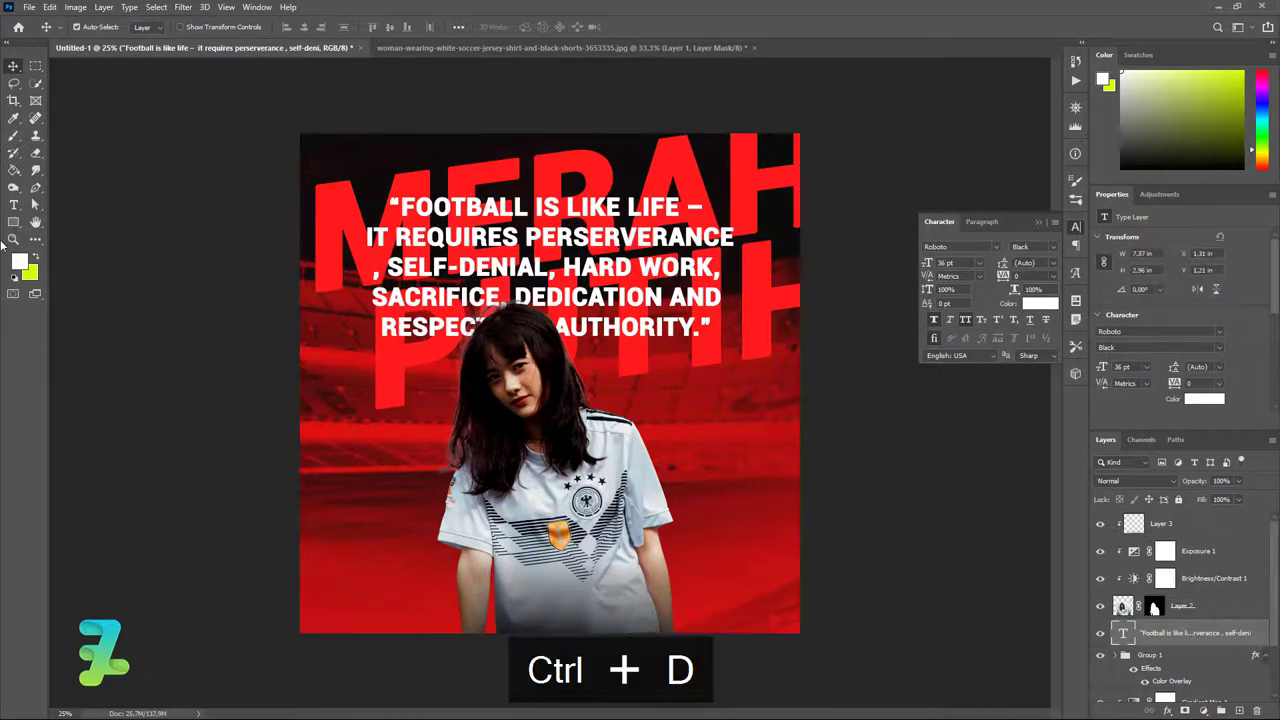
pyautogui.click(13, 206)
pyautogui.click(353, 432)
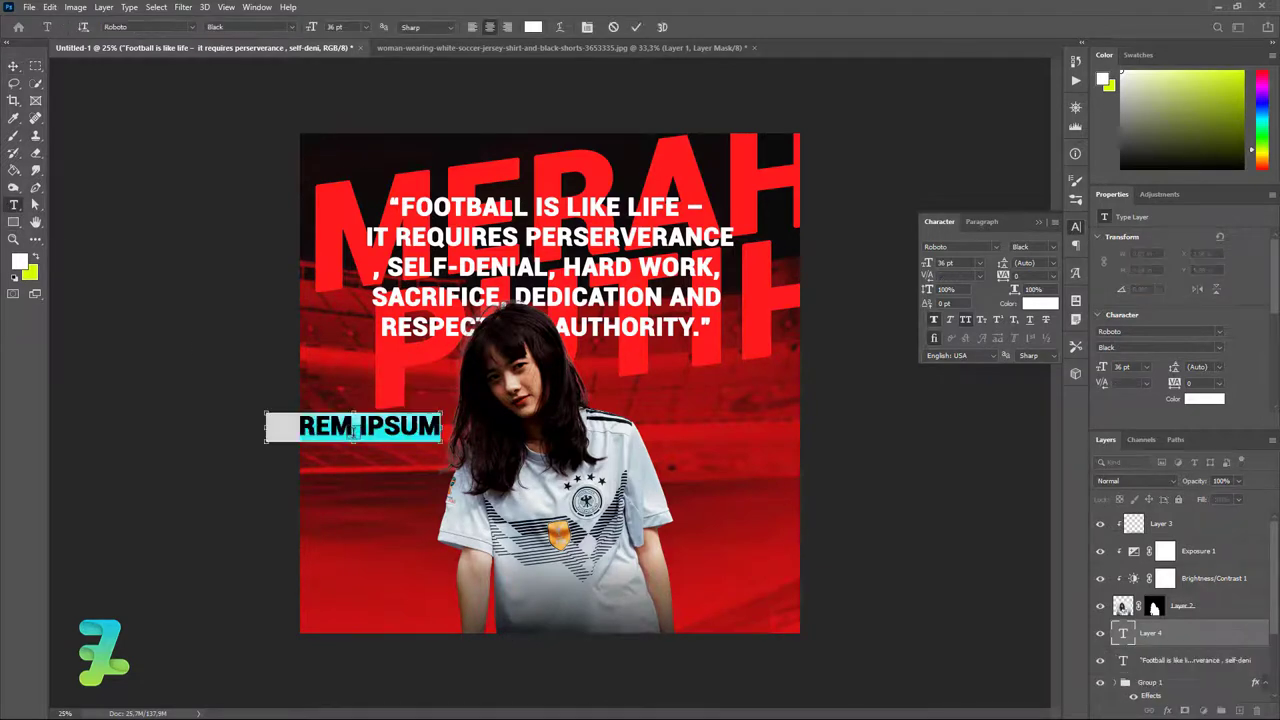
pyautogui.hotkey('ctrl', 'v')
pyautogui.hotkey('ctrl', 'a')
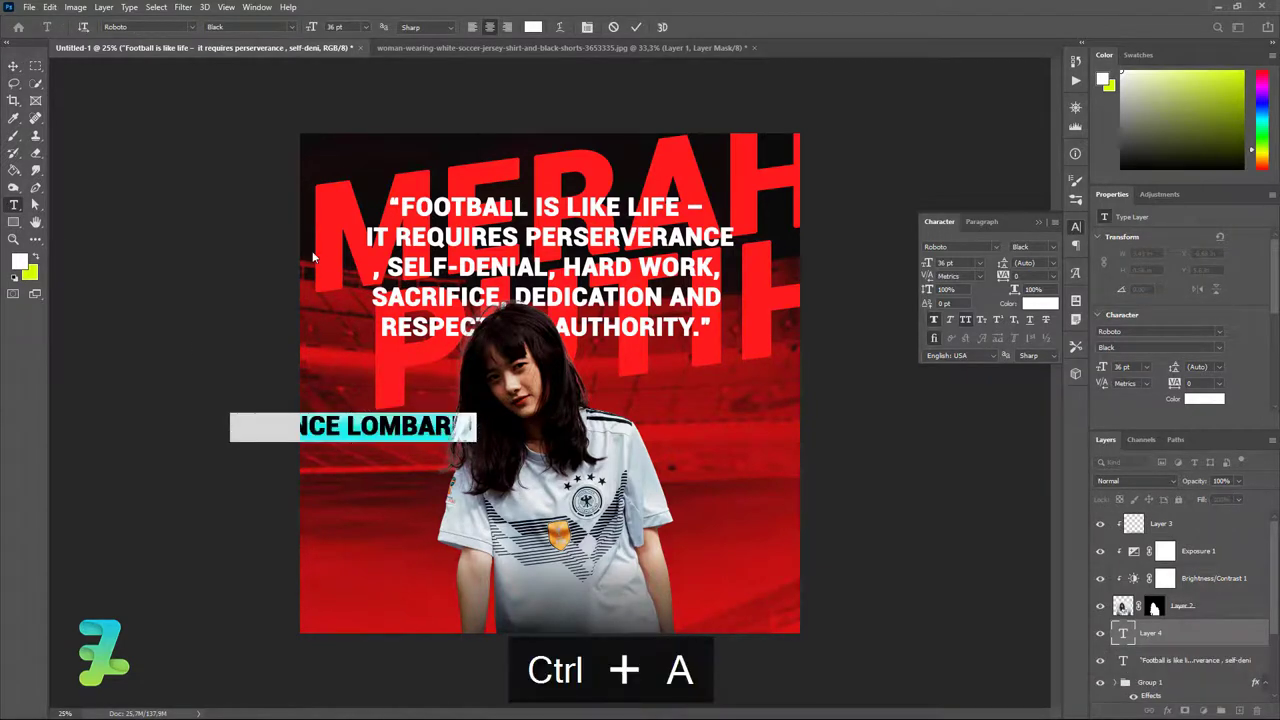
pyautogui.hotkey('ctrl', 'Return')
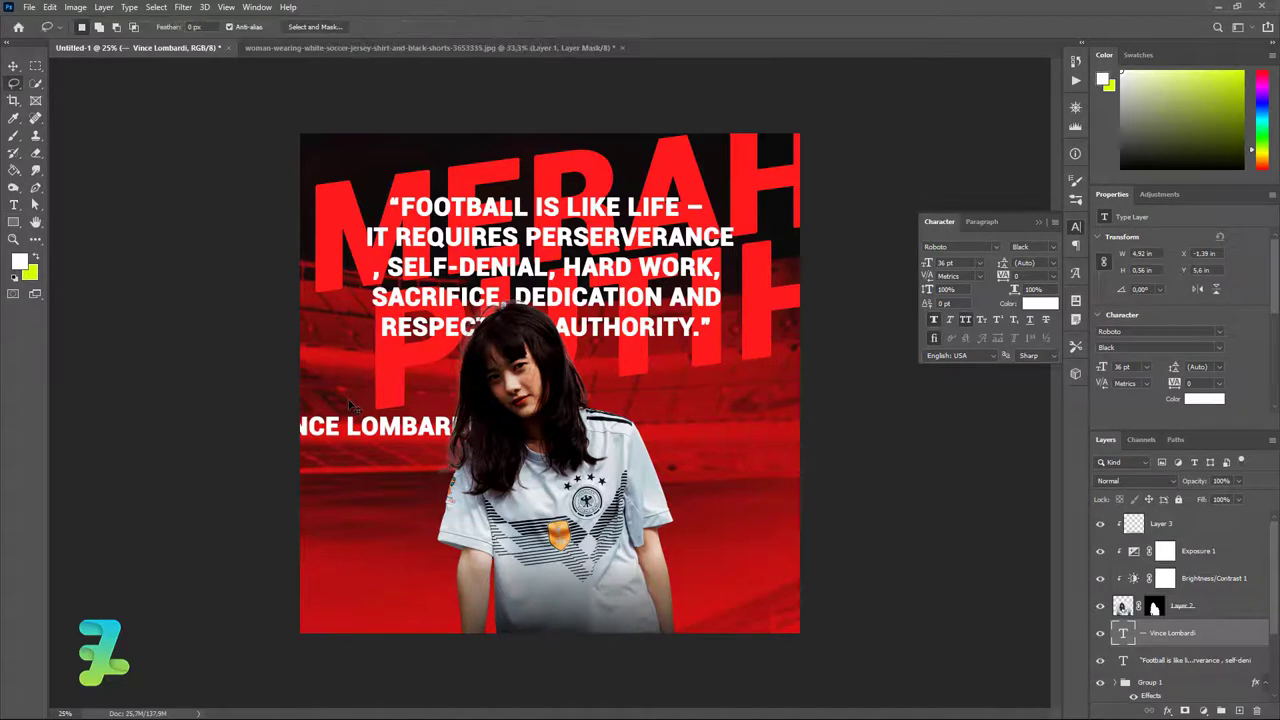
# - Rotate the credit −90° and position it beside the woman's left shoulder
pyautogui.hotkey('ctrl', 't')
pyautogui.moveTo(523, 462)
pyautogui.mouseDown()
pyautogui.moveTo(495, 370)
pyautogui.moveTo(410, 285)
pyautogui.mouseUp()
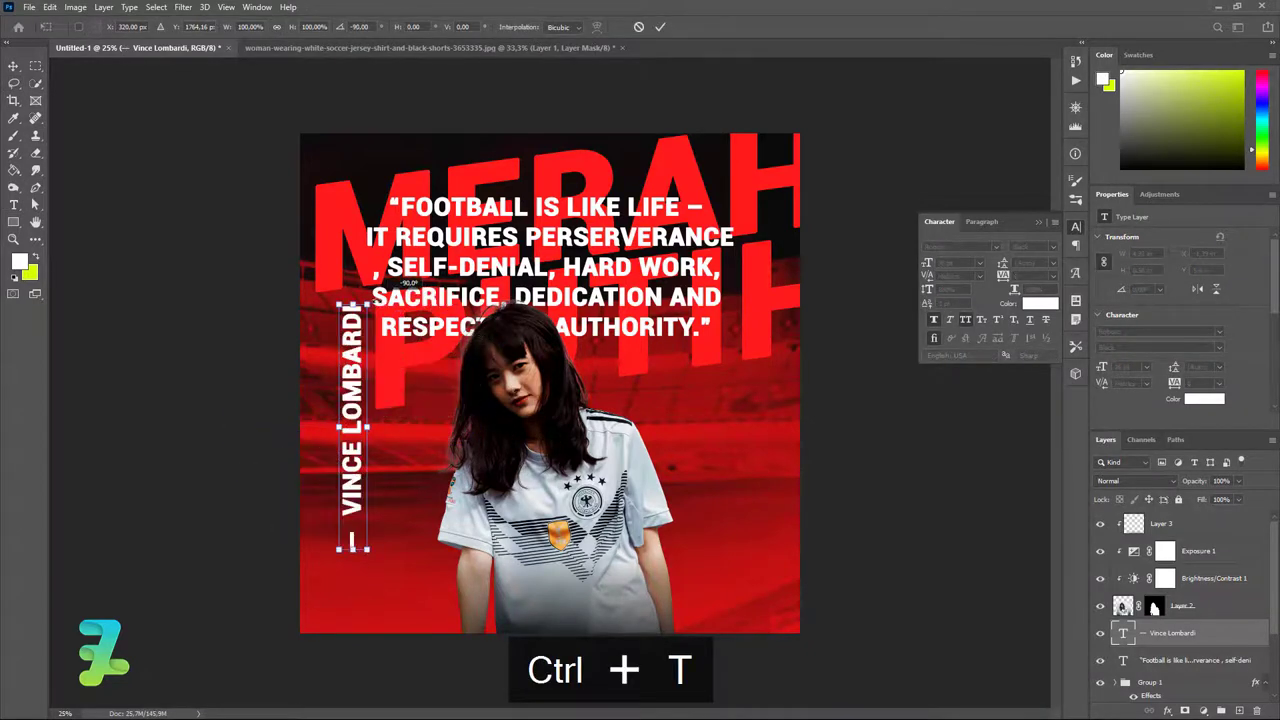
pyautogui.press('Return')
pyautogui.moveTo(358, 333); pyautogui.dragTo(452, 378)
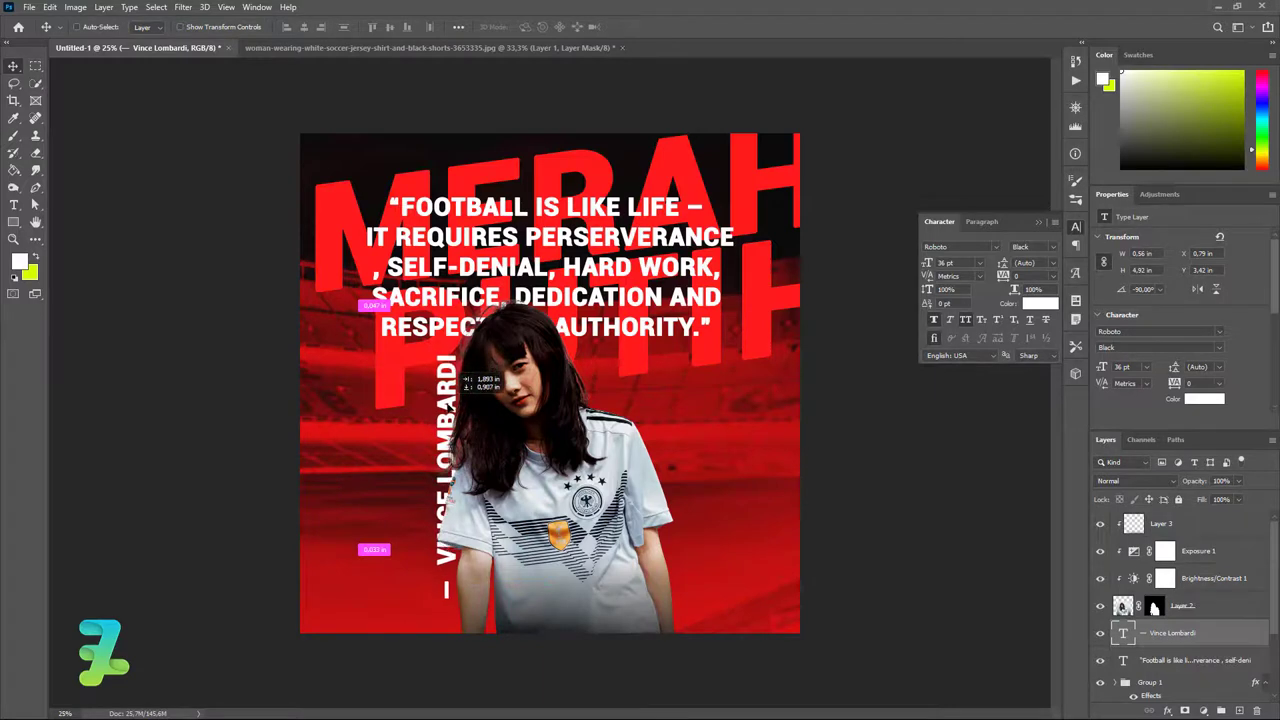
pyautogui.moveTo(455, 372); pyautogui.dragTo(446, 372)
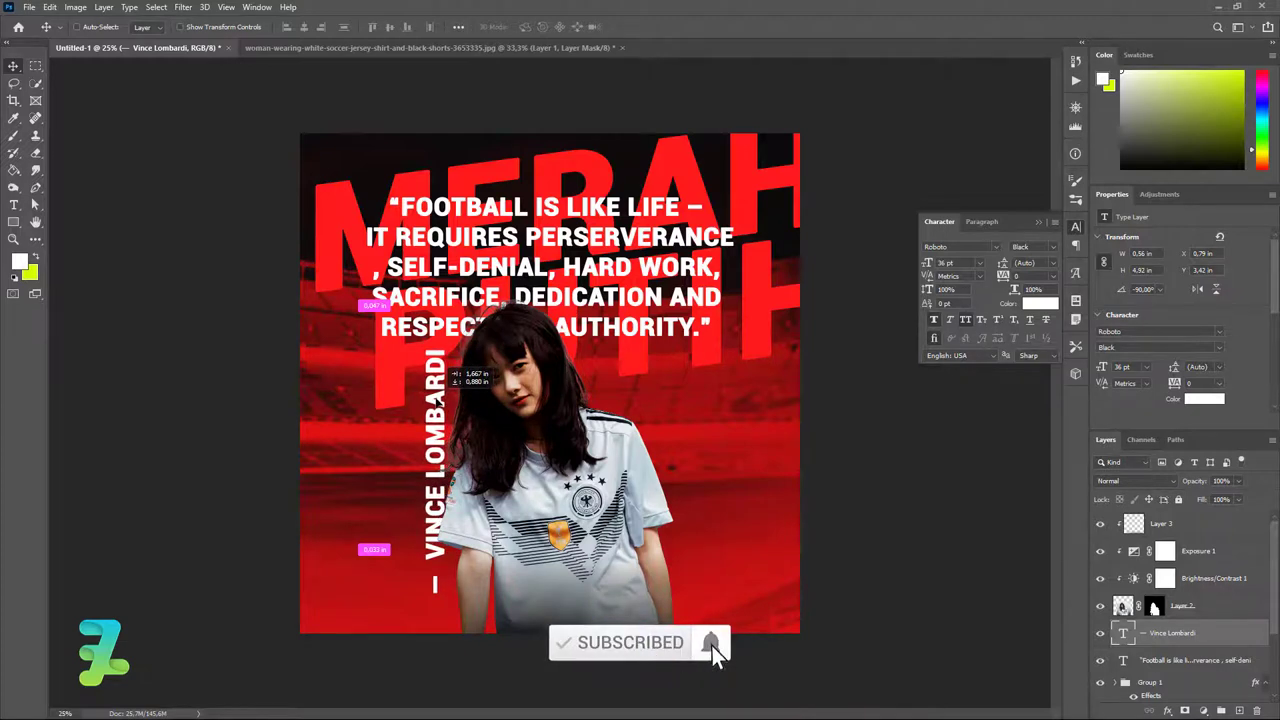
pyautogui.moveTo(437, 398); pyautogui.dragTo(442, 400)
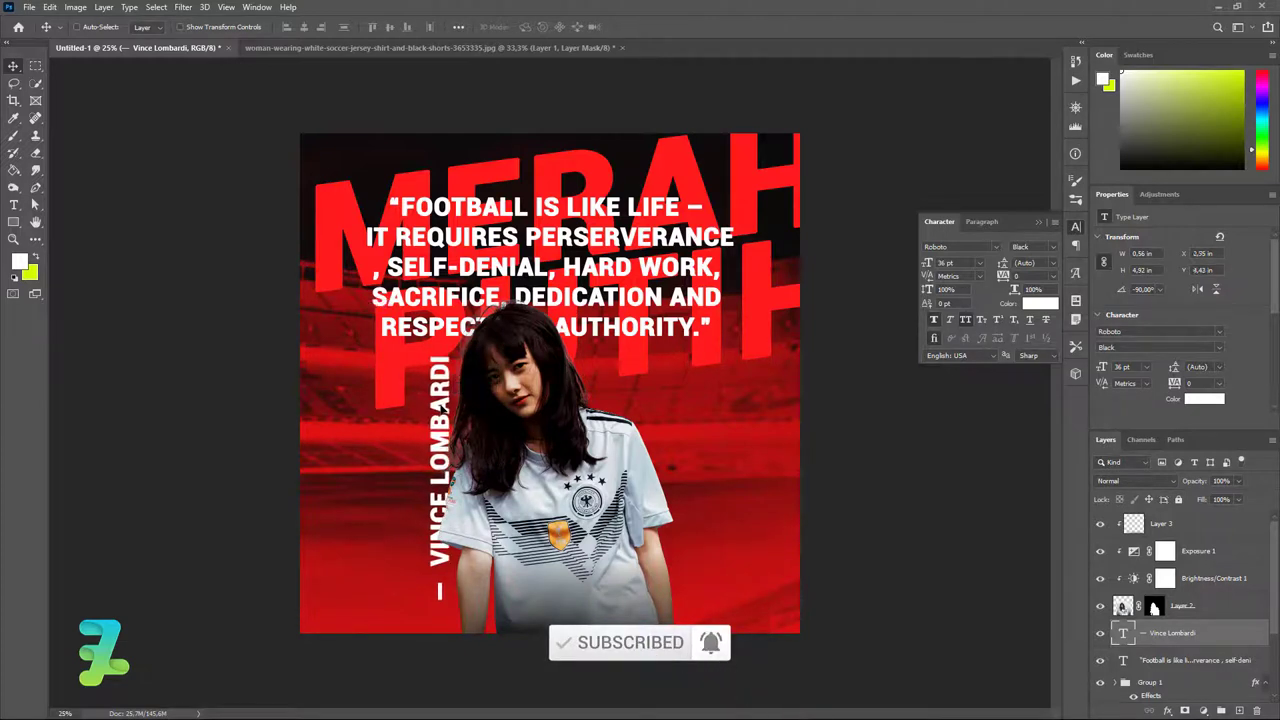
pyautogui.doubleClick(1122, 660)
pyautogui.press('Escape')
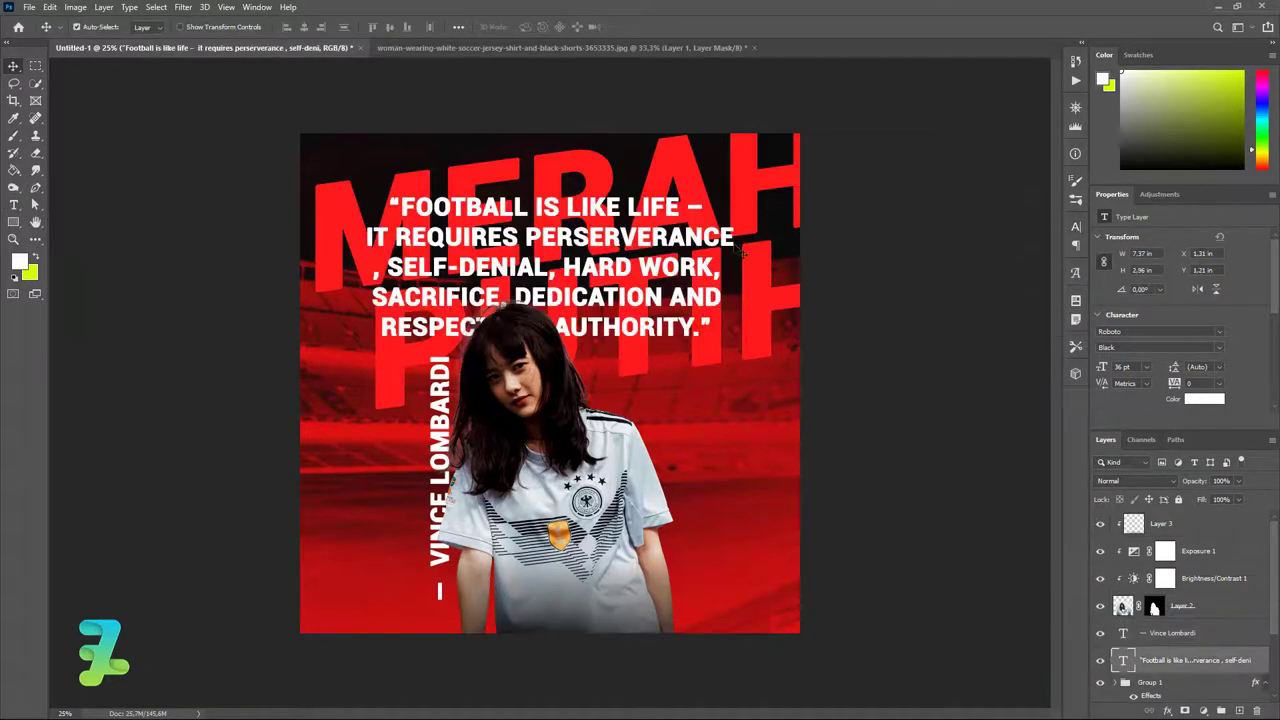
# - Duplicate the woman's Layer 2 and select the lower copy
pyautogui.click(655, 268)
pyautogui.click(1217, 608)
pyautogui.hotkey('ctrl', 'j')
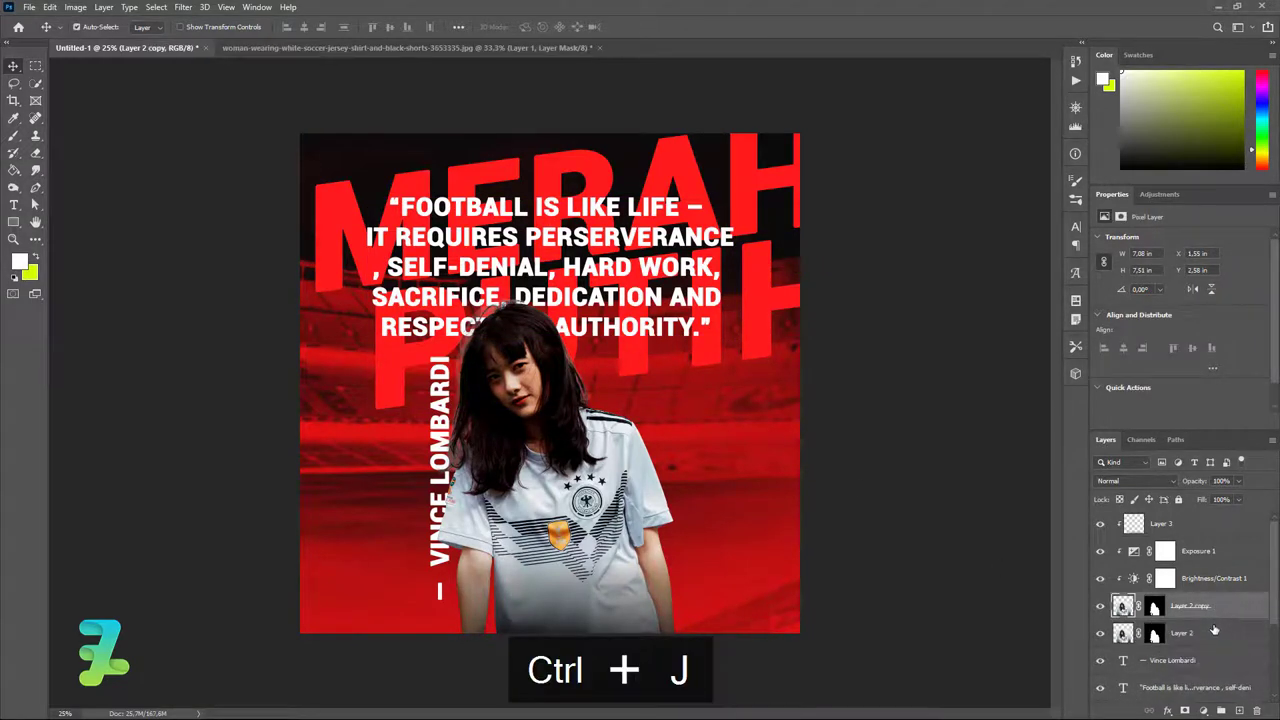
pyautogui.click(1221, 634)
# - Duplicate Gradient Map 1, move the copy above Layer 2 and clip it there
pyautogui.scroll(-2, 1210, 640)
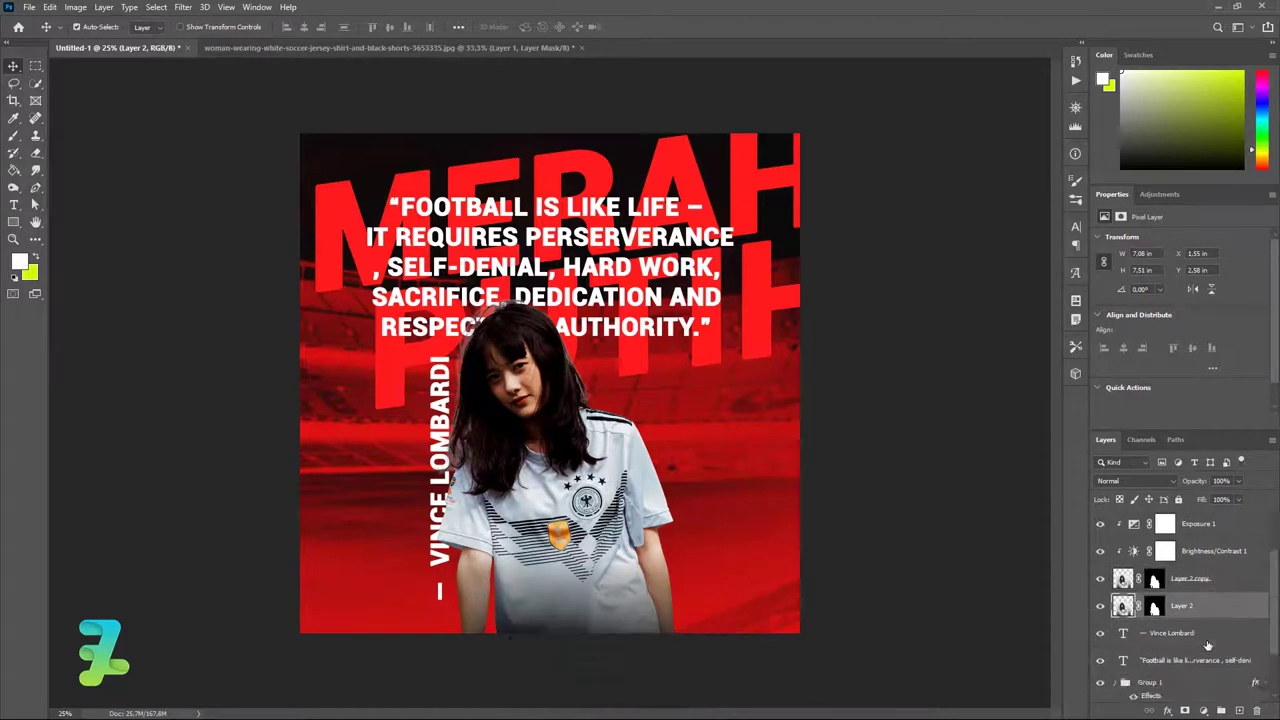
pyautogui.scroll(-2, 1207, 646)
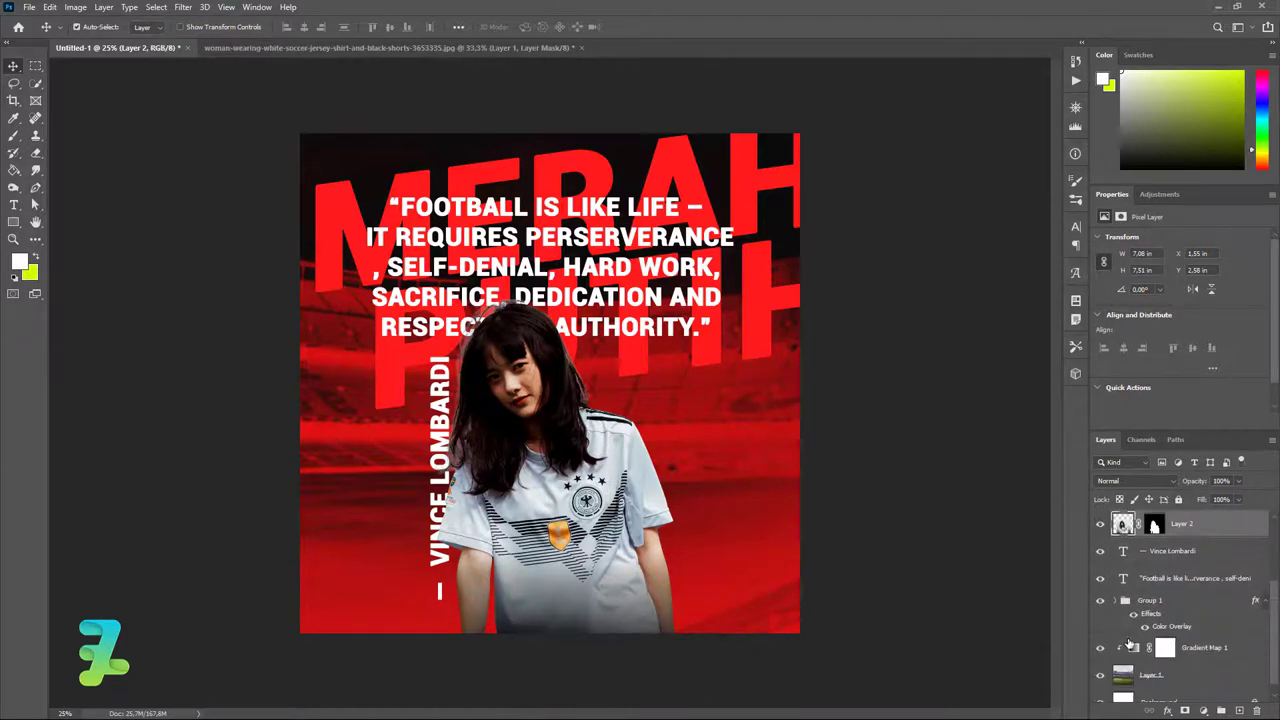
pyautogui.click(1141, 649)
pyautogui.hotkey('ctrl', 'j')
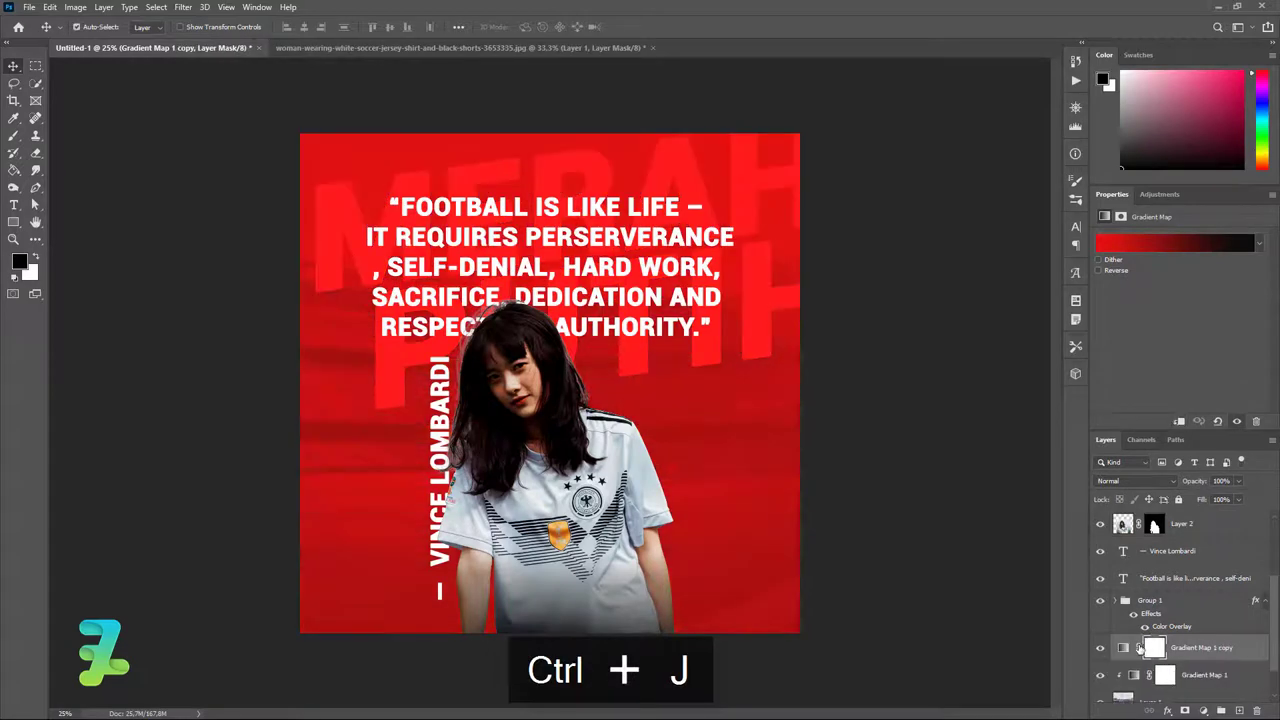
pyautogui.moveTo(1141, 649); pyautogui.dragTo(1150, 520)
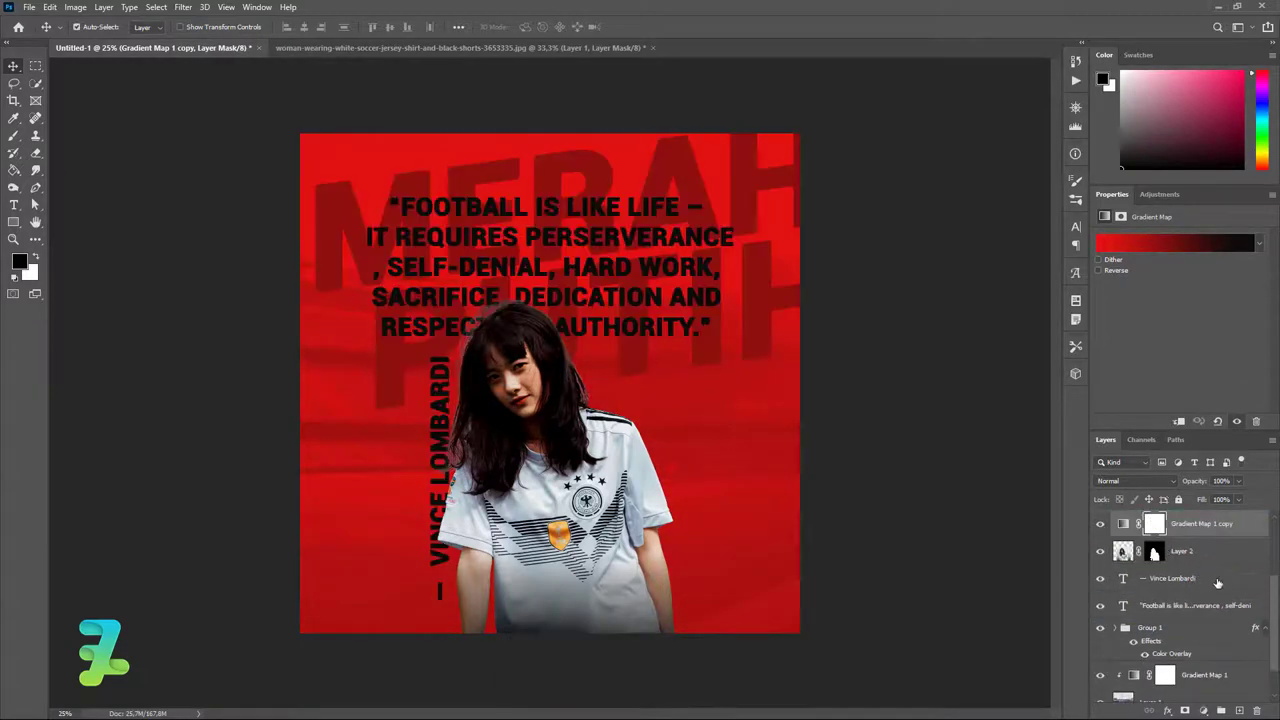
pyautogui.rightClick(1238, 527)
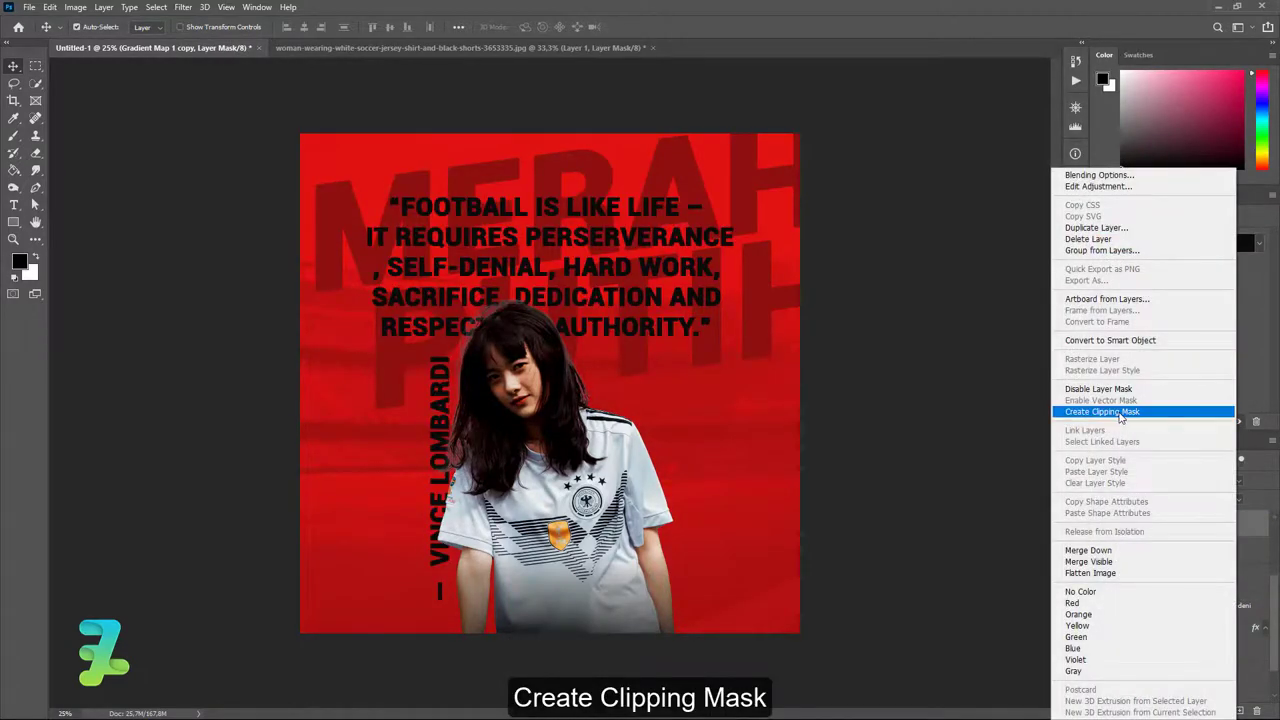
pyautogui.click(1102, 411)
pyautogui.click(1123, 551)
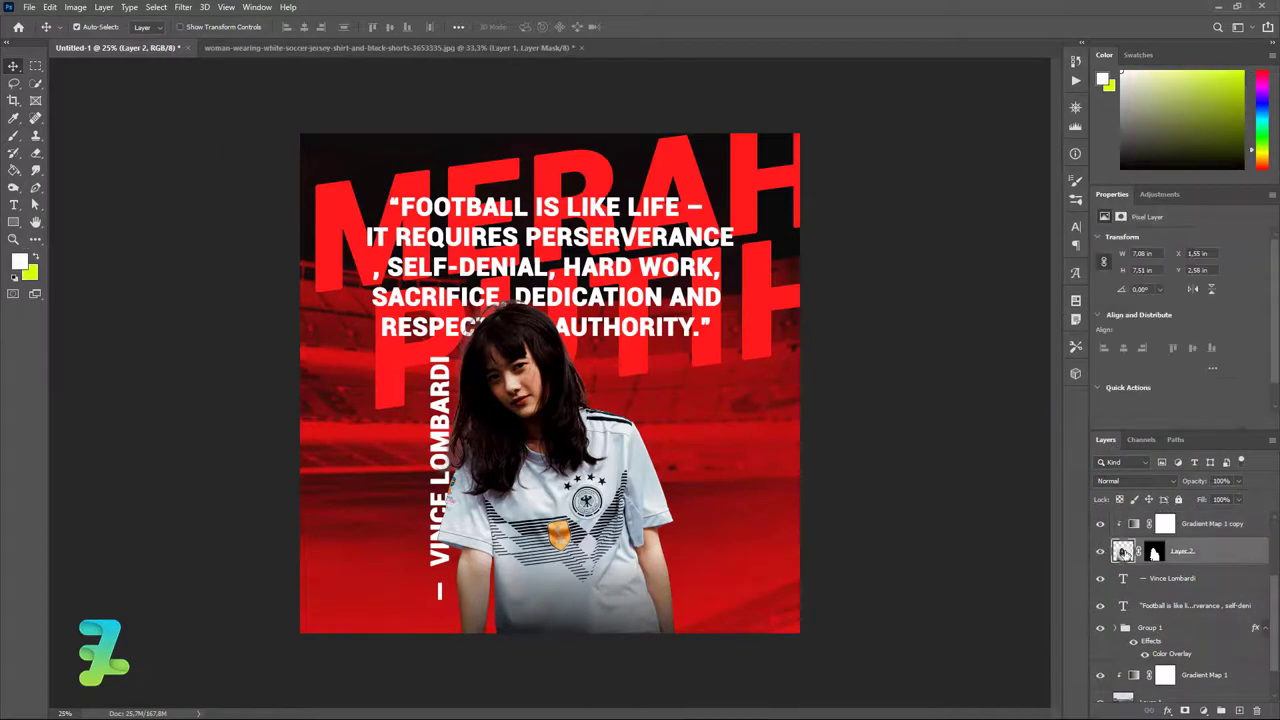
pyautogui.hotkey('ctrl', 't')
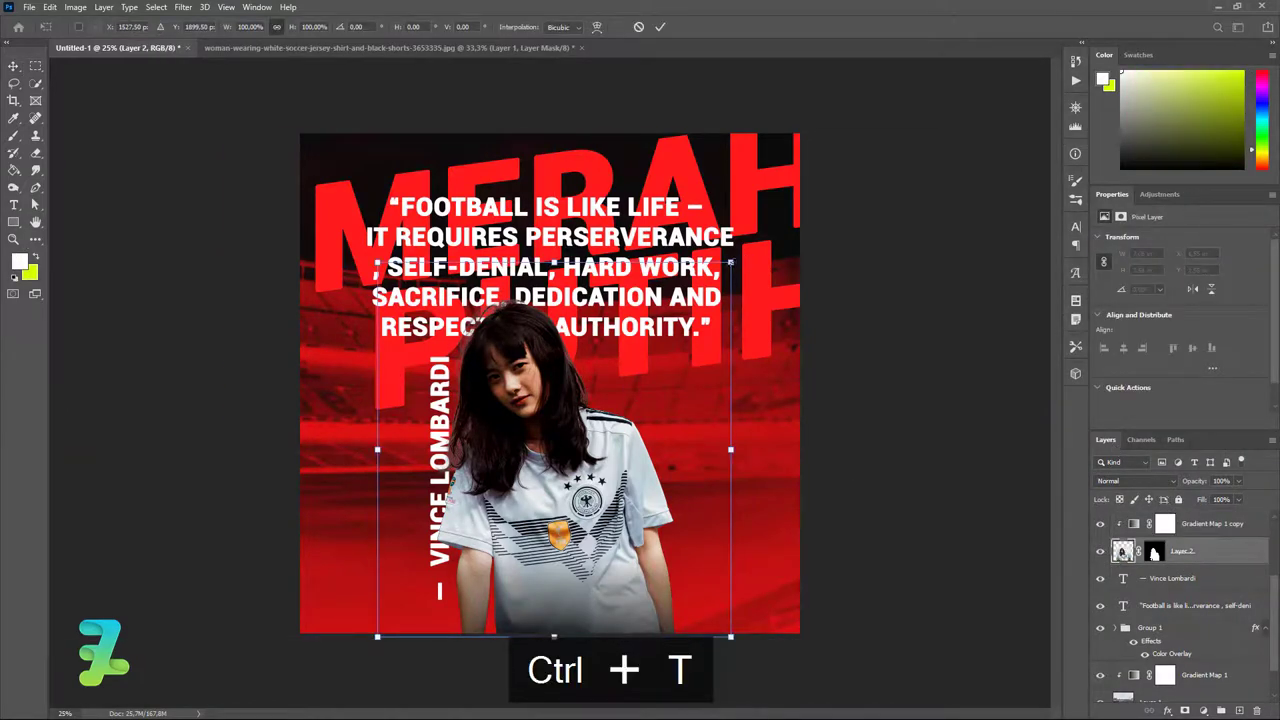
# - Scale the lower woman copy to about 135.72% and shift it upward
pyautogui.moveTo(731, 262); pyautogui.dragTo(813, 212)
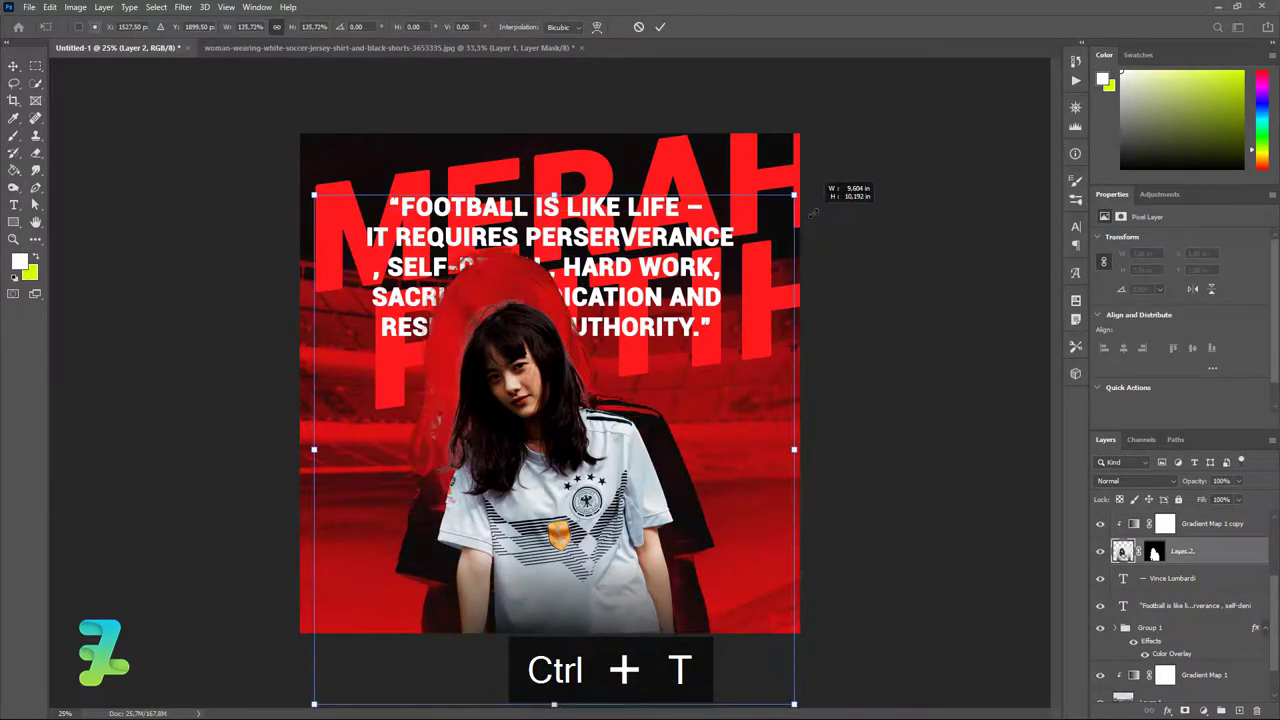
pyautogui.moveTo(672, 450); pyautogui.dragTo(675, 418)
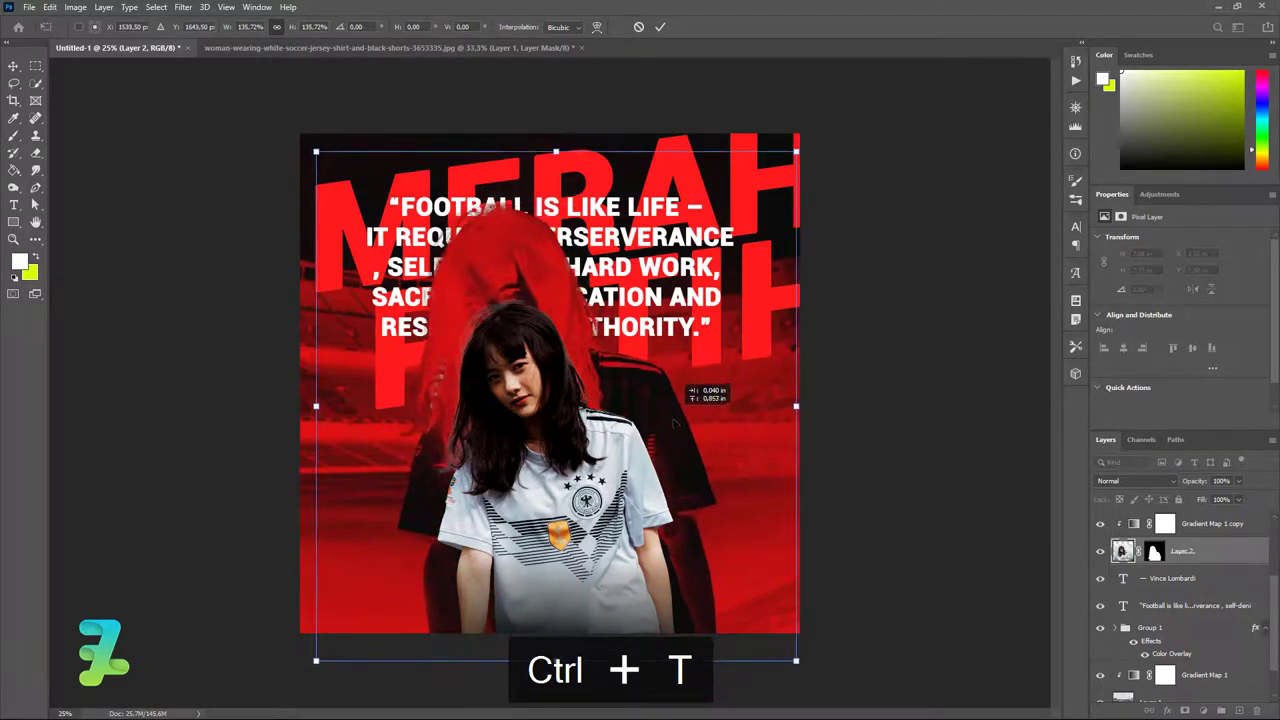
pyautogui.moveTo(675, 418); pyautogui.dragTo(680, 432)
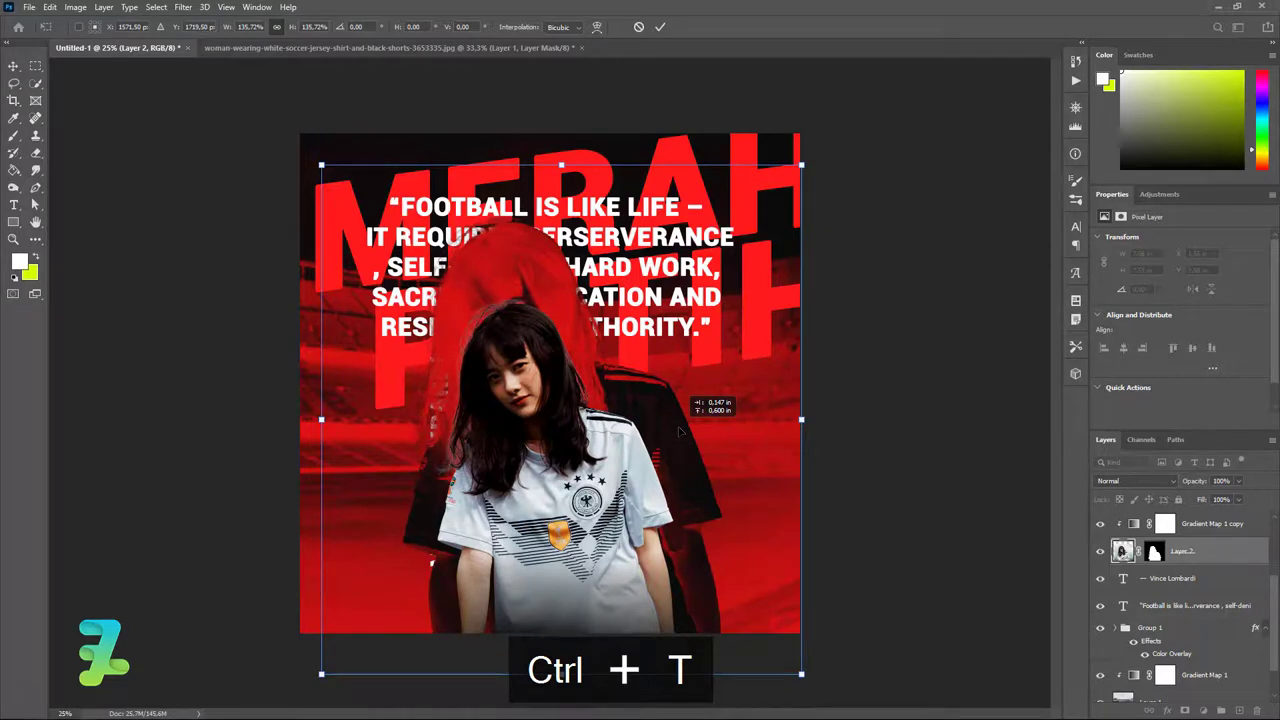
pyautogui.moveTo(679, 431); pyautogui.dragTo(675, 447)
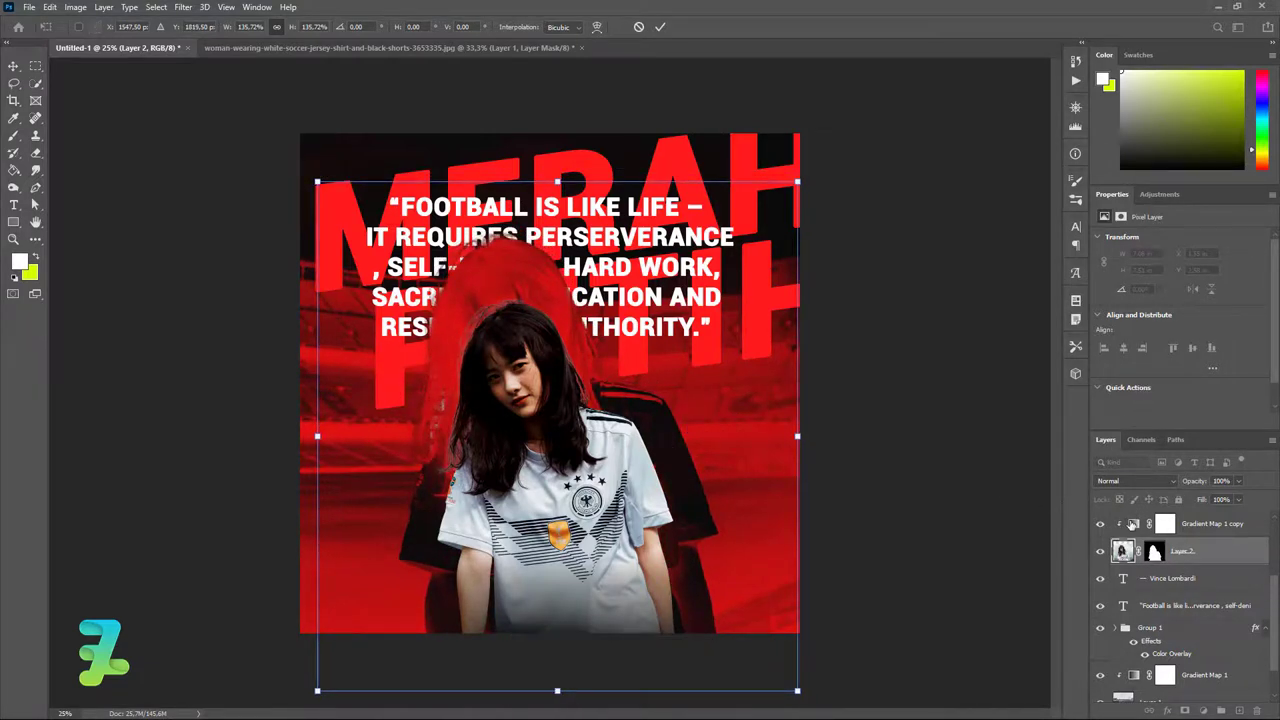
# - Reverse the gradient on Gradient Map 1 copy so the echo turns red
pyautogui.click(1133, 524)
pyautogui.click(1099, 271)
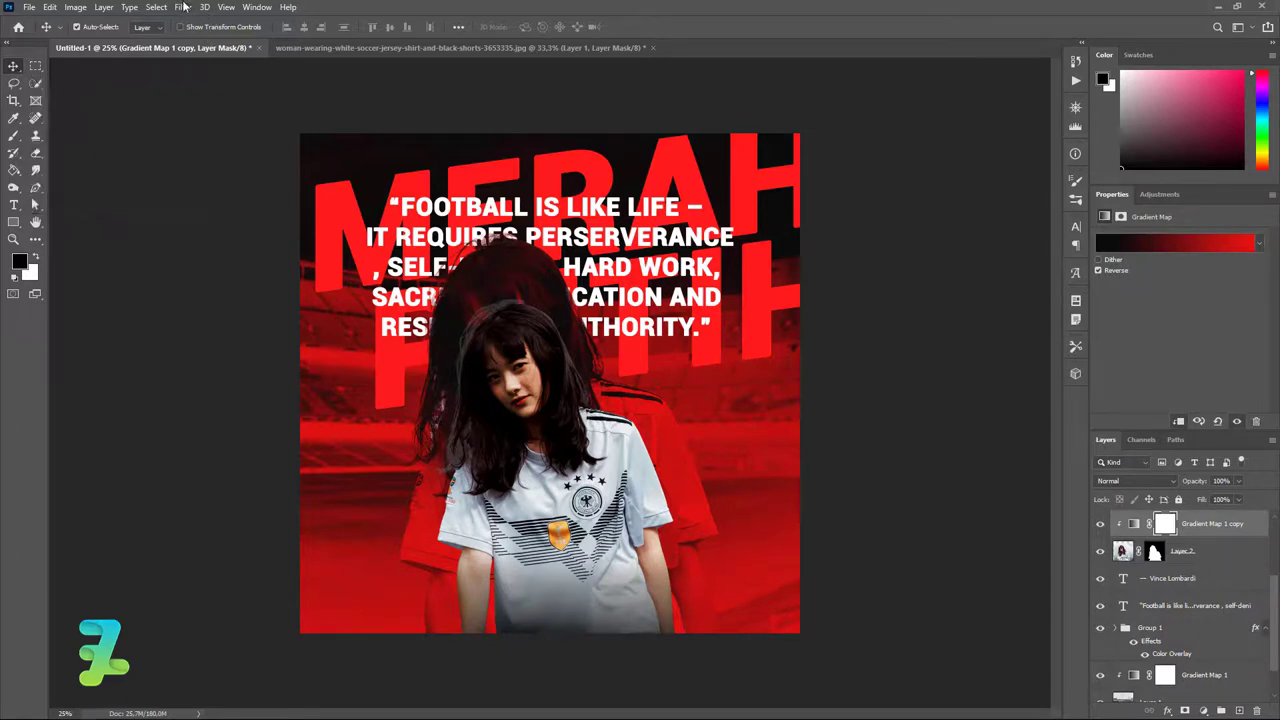
pyautogui.click(1125, 556)
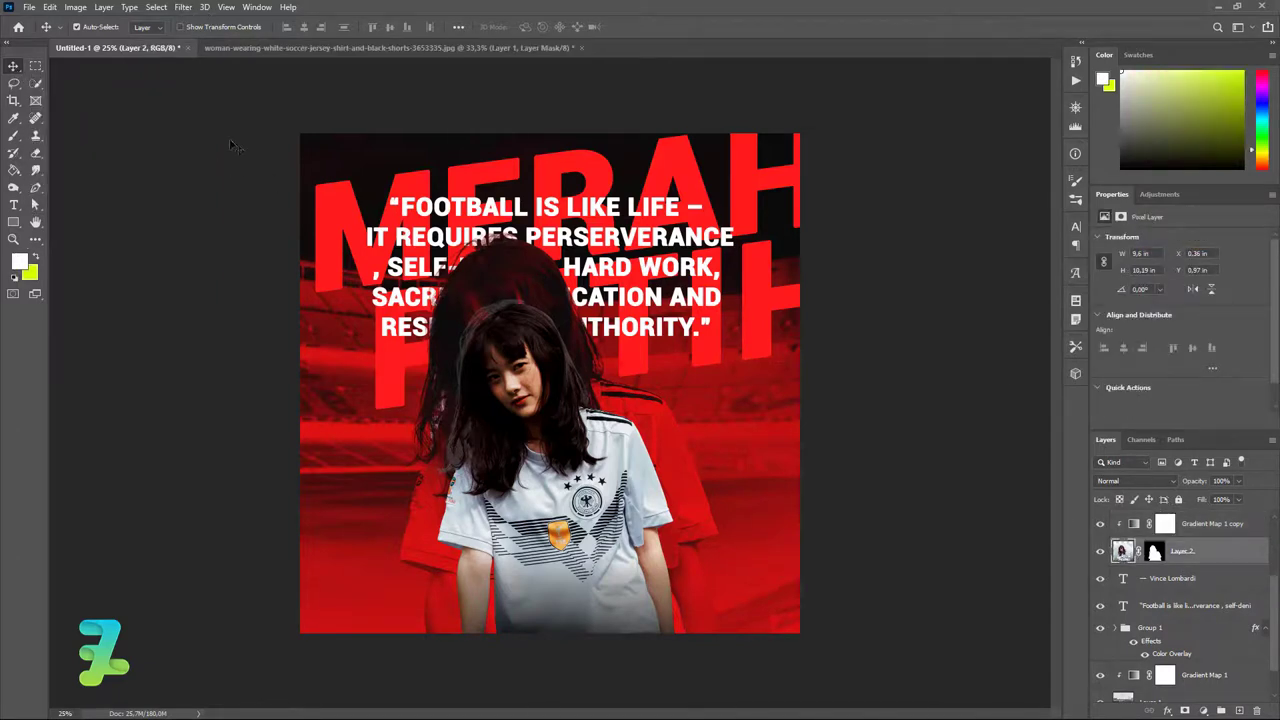
# - Apply a 9.2-pixel Gaussian Blur to the enlarged echo on Layer 2
pyautogui.click(183, 7)
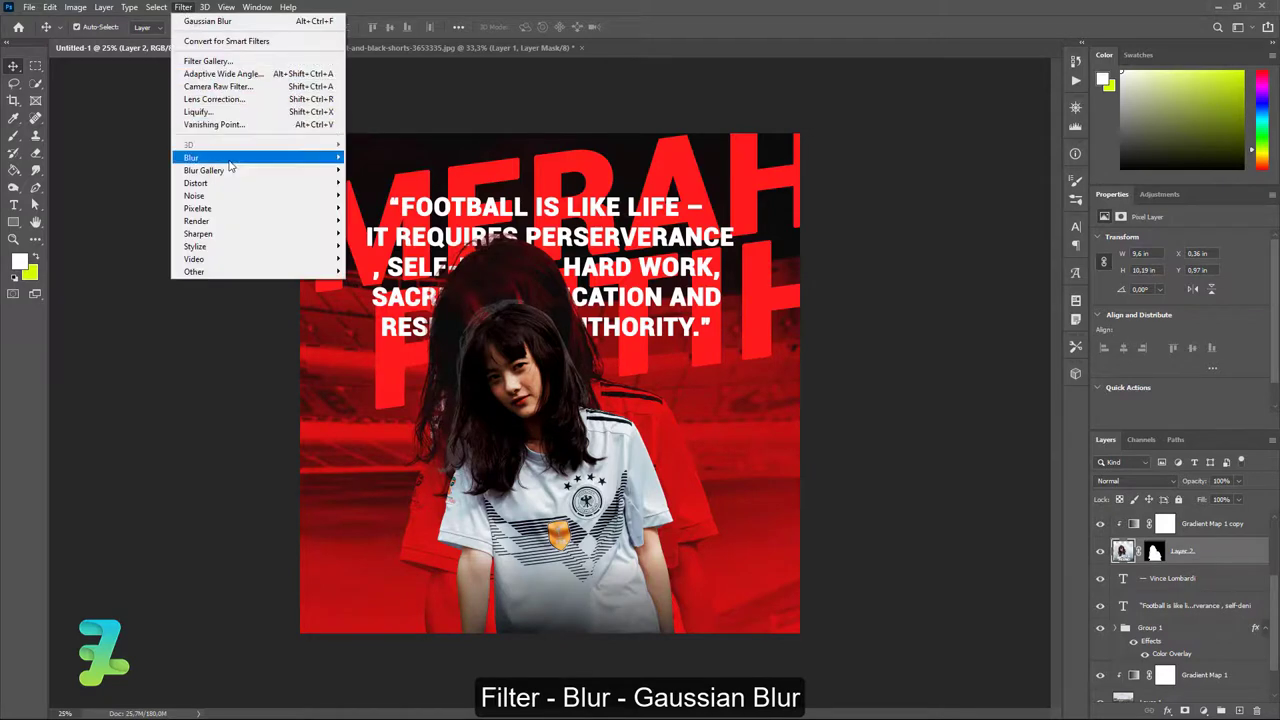
pyautogui.moveTo(230, 158)
pyautogui.click(375, 208)
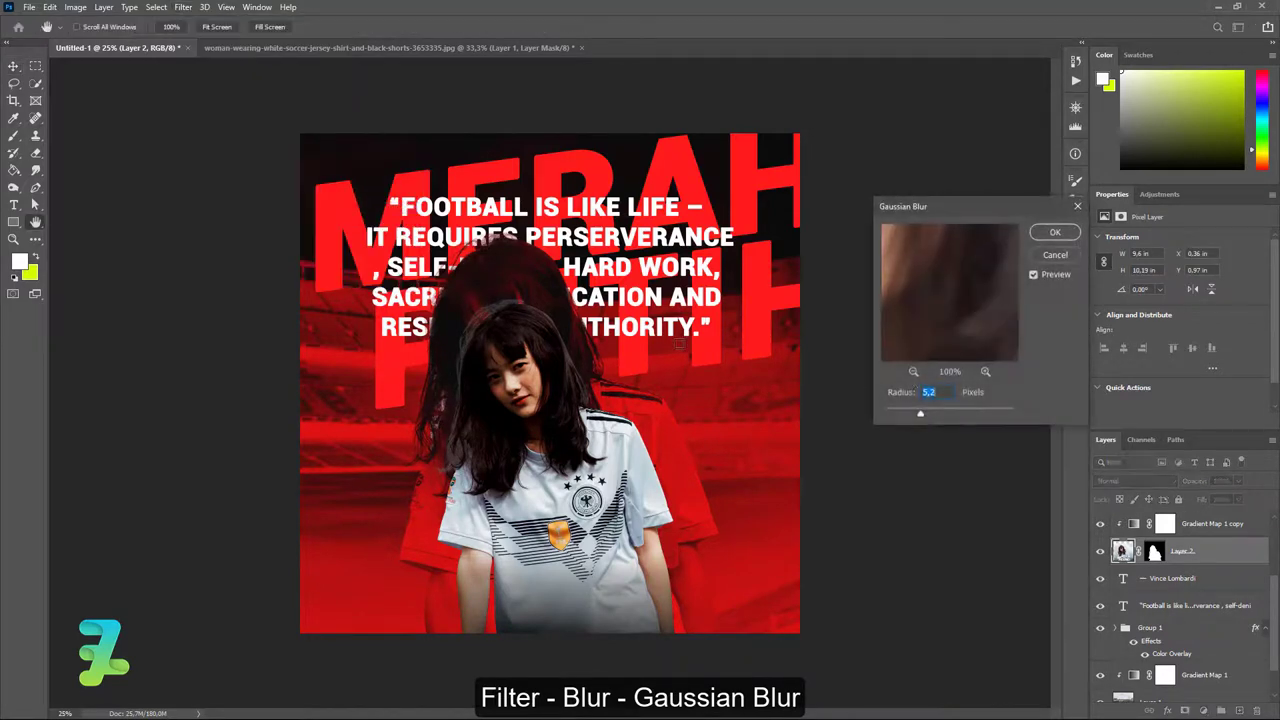
pyautogui.moveTo(922, 414); pyautogui.dragTo(934, 421)
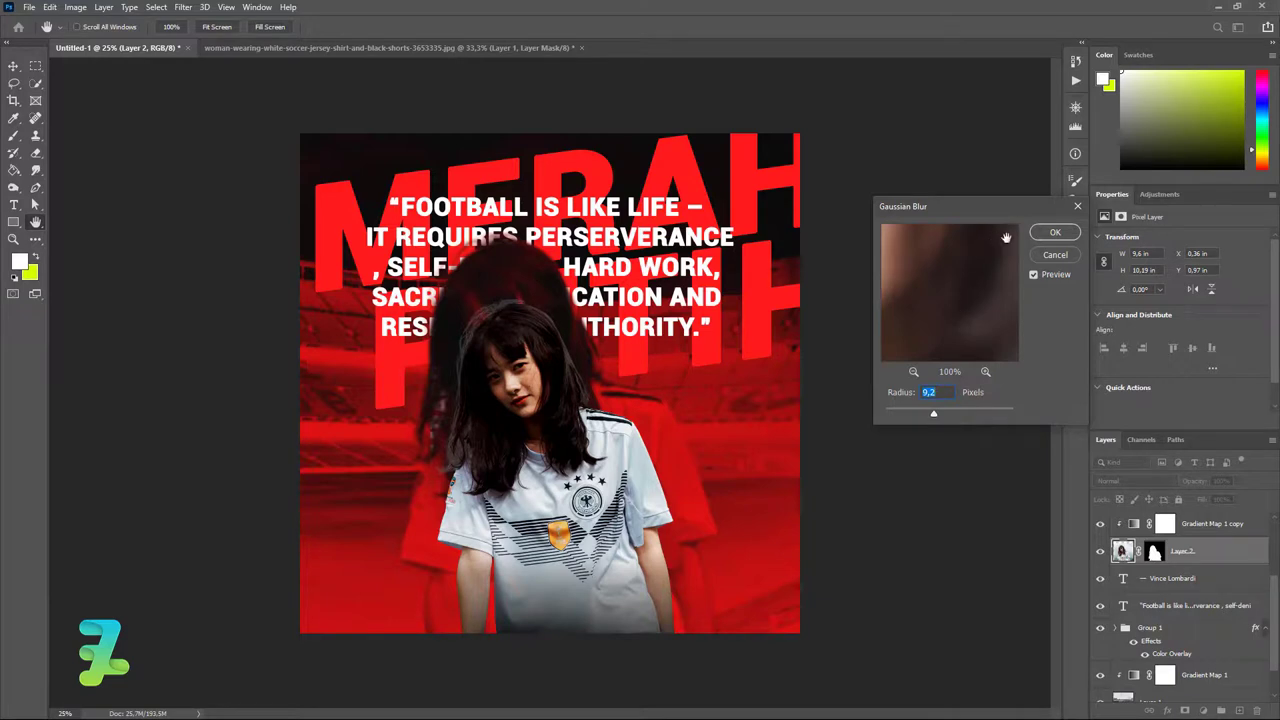
pyautogui.click(1058, 235)
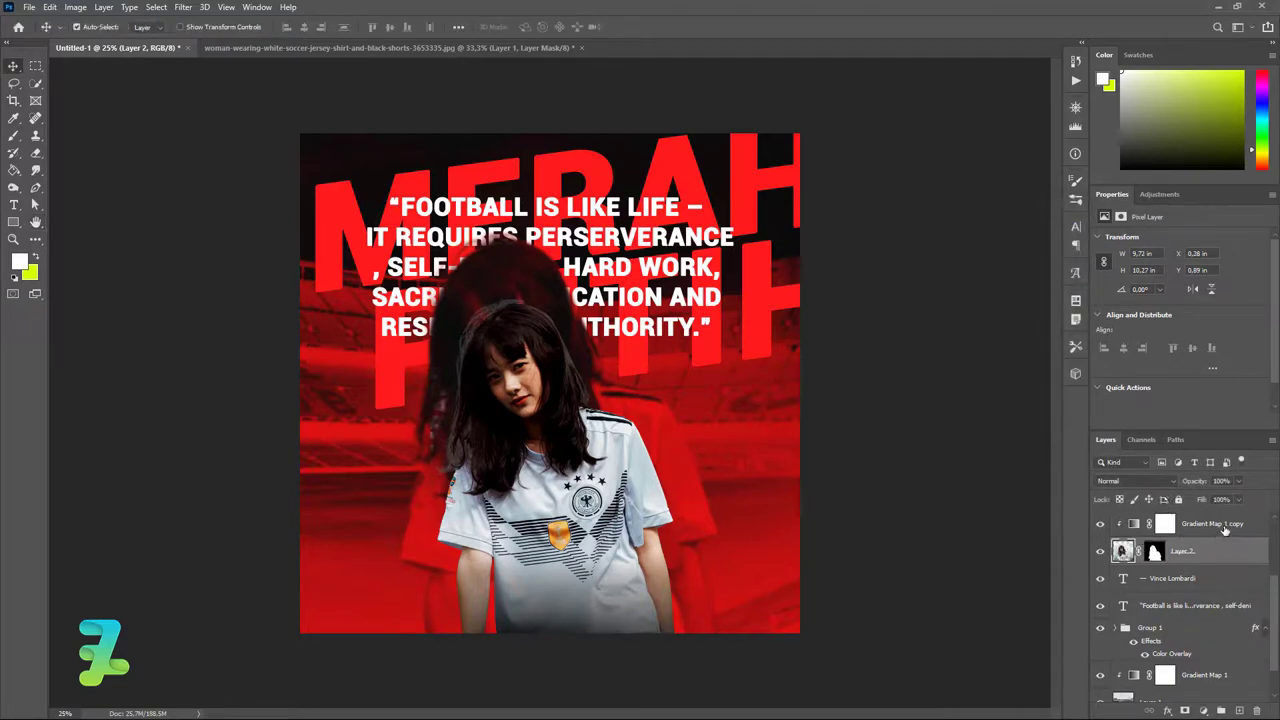
pyautogui.keyDown('ctrl'); pyautogui.click(1222, 530); pyautogui.keyUp('ctrl')
# - Drag Layer 2 and Gradient Map 1 copy below the text layers
pyautogui.moveTo(1125, 558); pyautogui.dragTo(1152, 655)
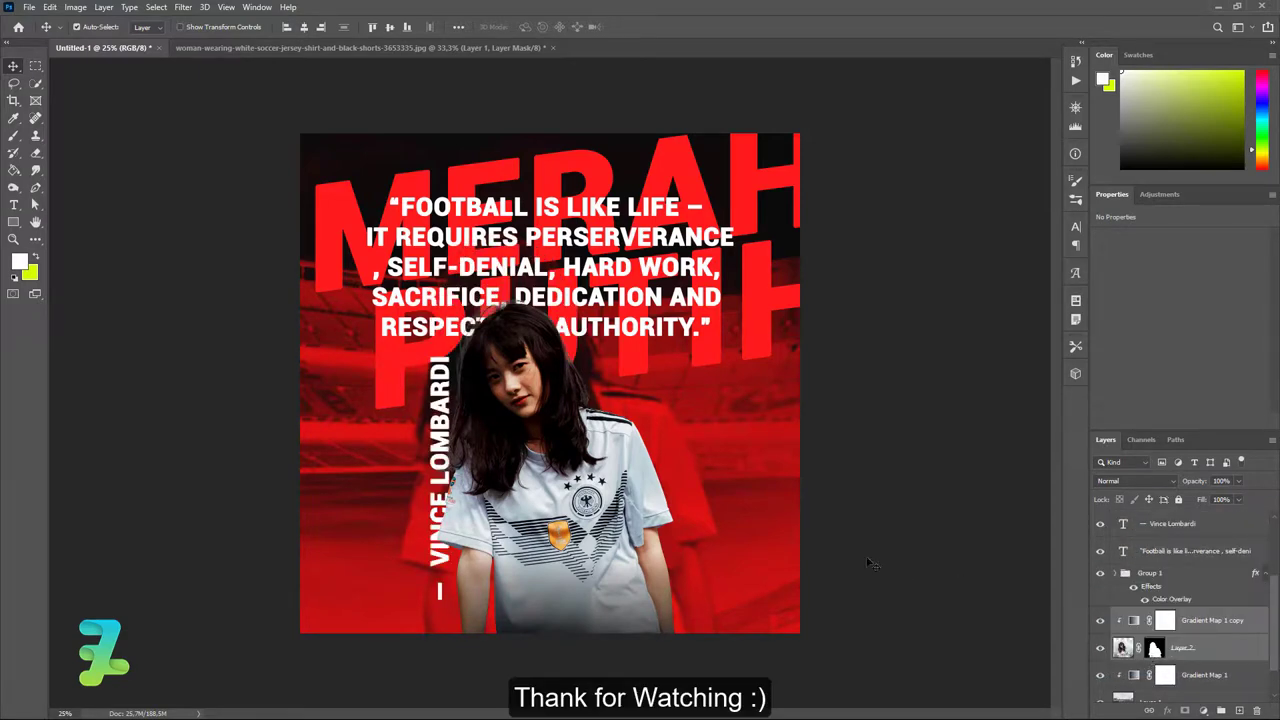